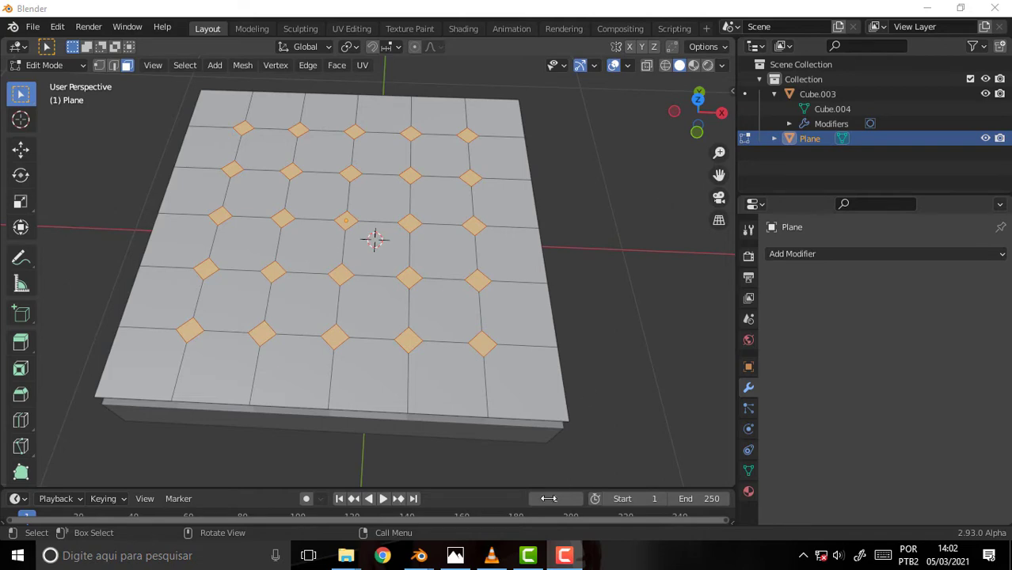
- Subdivide the selected diamond button faces with one cut
left_click(492, 559)
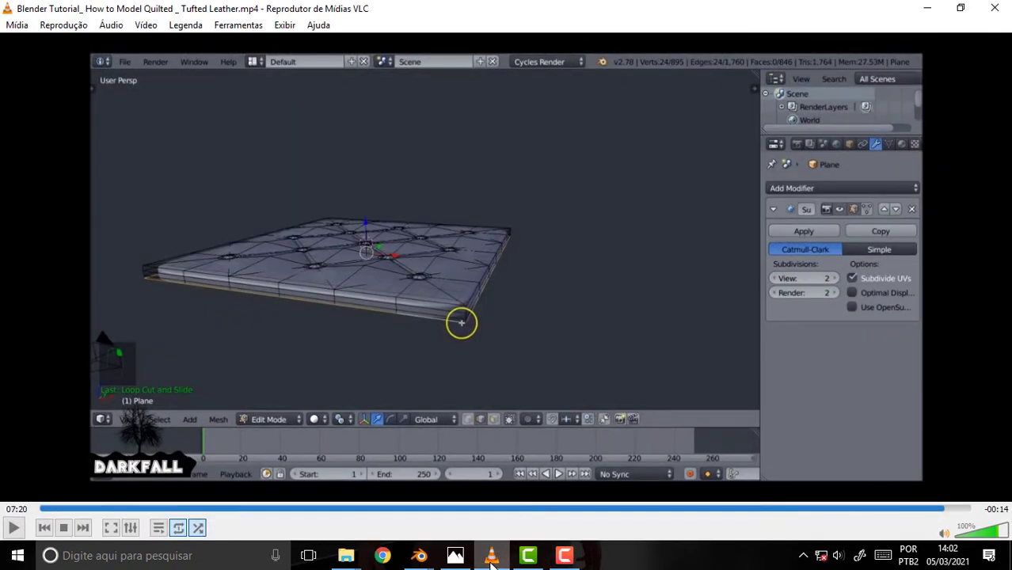
left_click(491, 558)
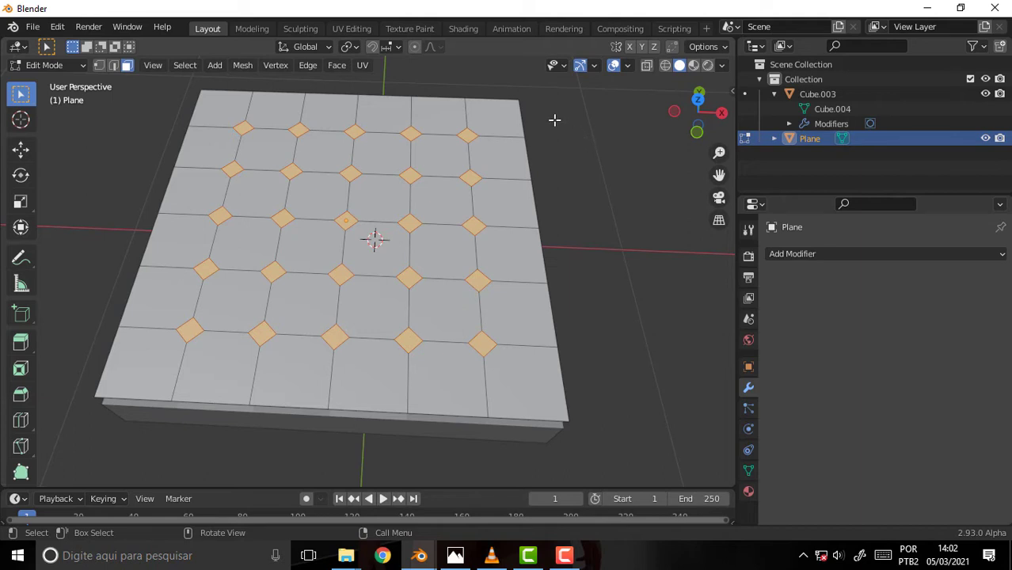
right_click(554, 119)
mouse_move(511, 120)
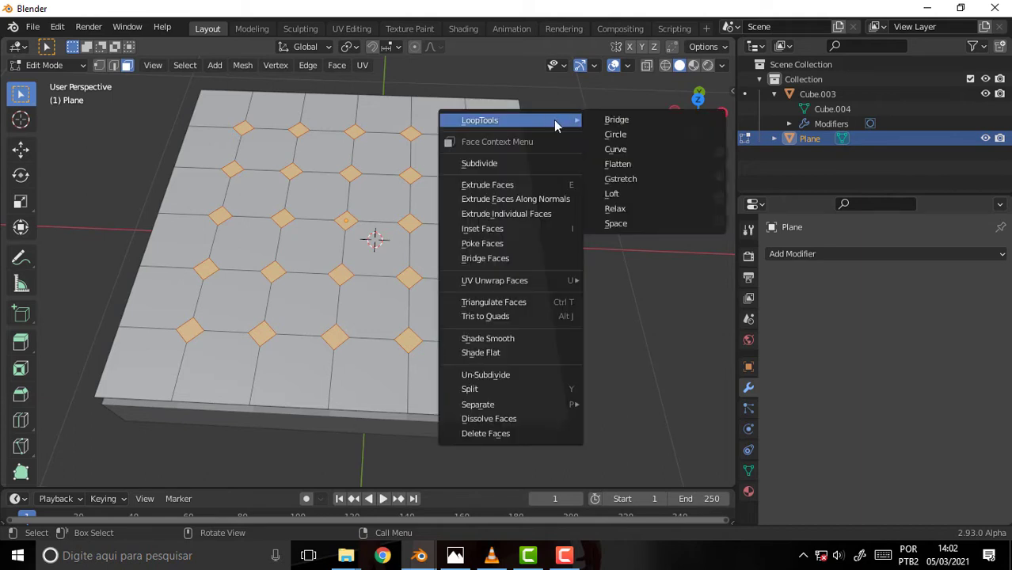
left_click(482, 163)
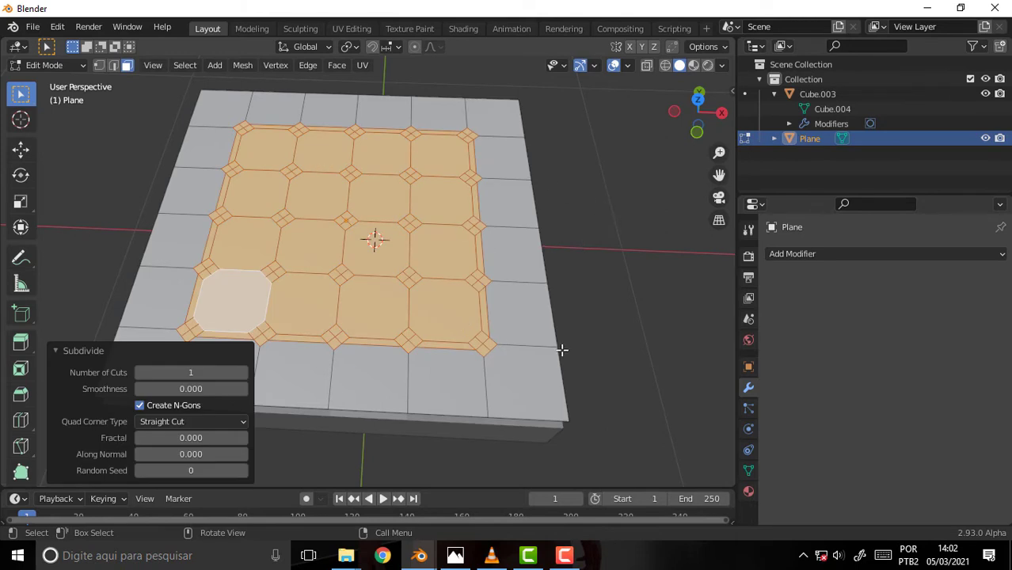
- In Edge select mode, select the right and bottom edges of the stray rectangular border loop
left_click(113, 65)
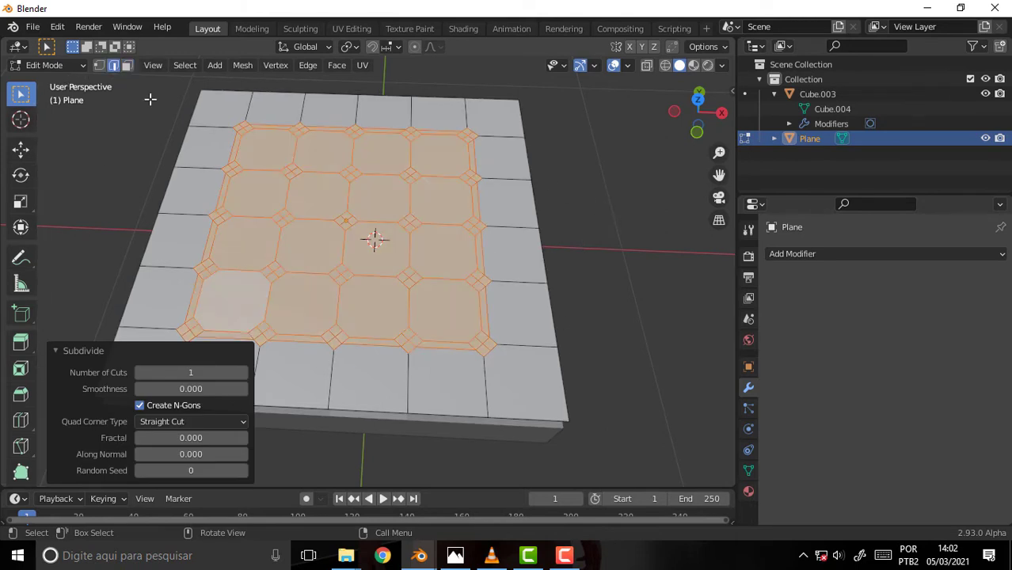
left_click(477, 204)
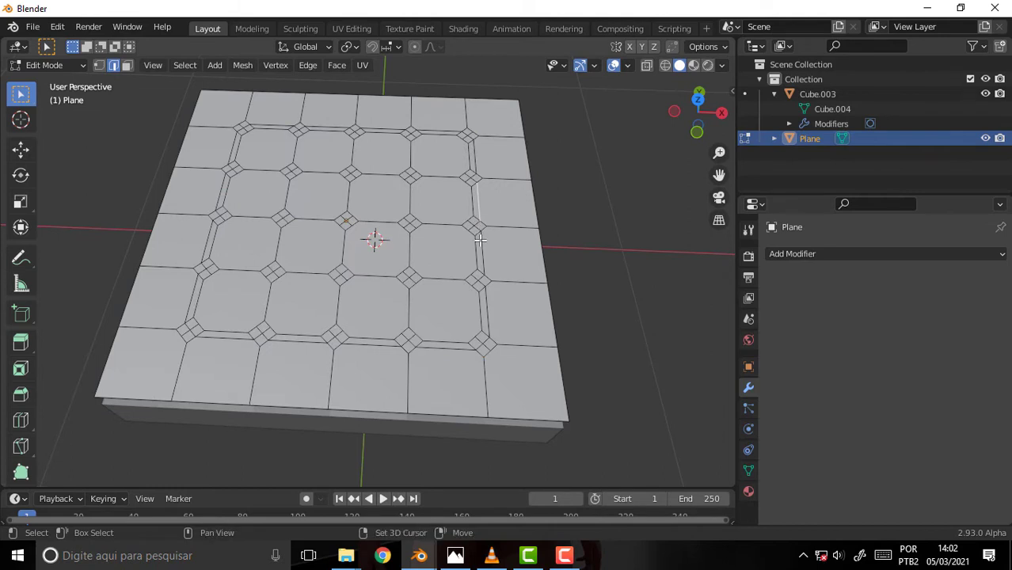
left_click(485, 254, "shift")
left_click(484, 304, "shift")
left_click(443, 349, "shift")
left_click(371, 345, "shift")
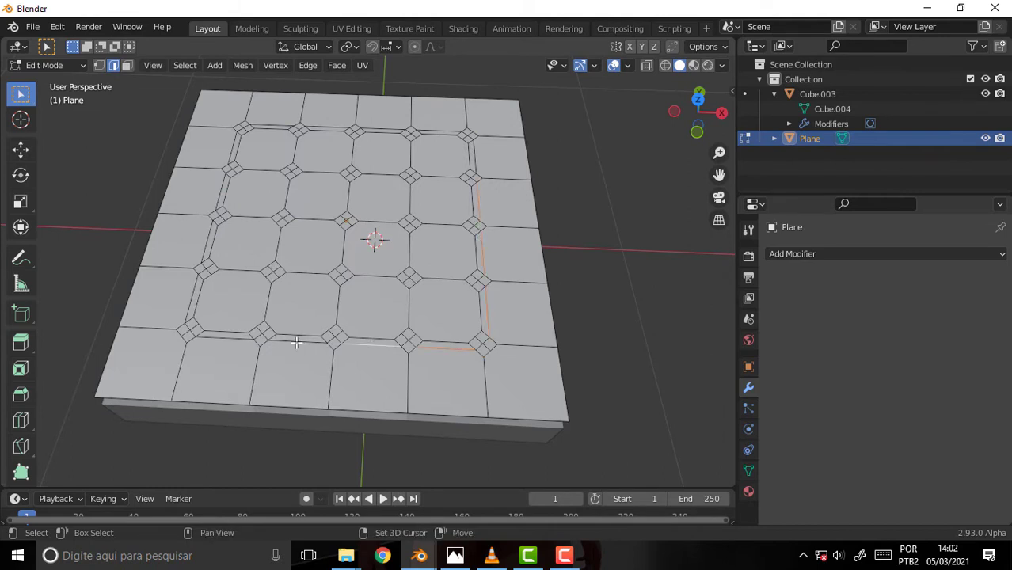
left_click(296, 342, "shift")
left_click(226, 339, "shift")
- Add the left, top and final right edges to complete the rectangular loop selection
left_click(193, 305, "shift")
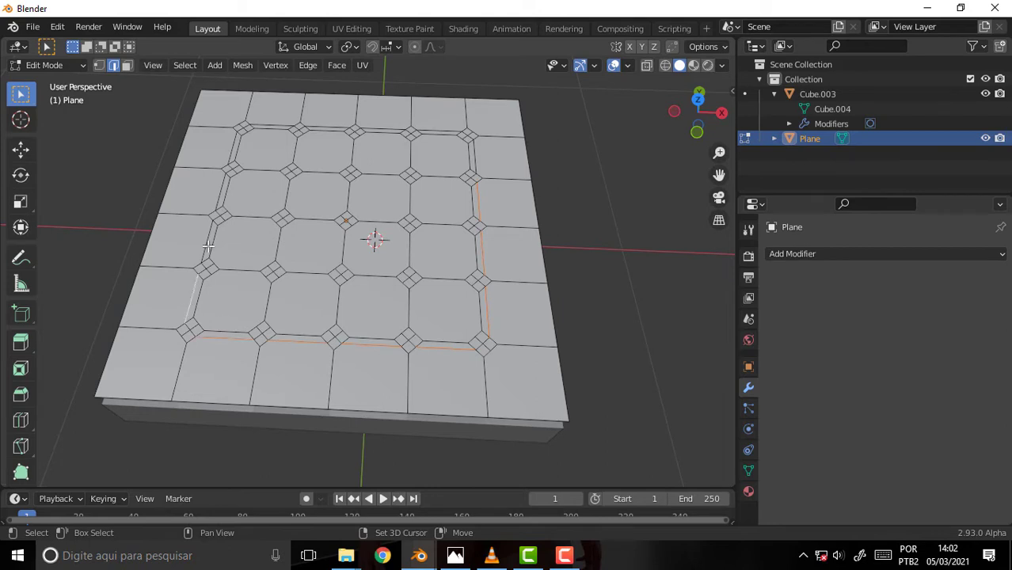
left_click(208, 241, "shift")
left_click(225, 192, "shift")
left_click(235, 150, "shift")
left_click(271, 125, "shift")
left_click(324, 129, "shift")
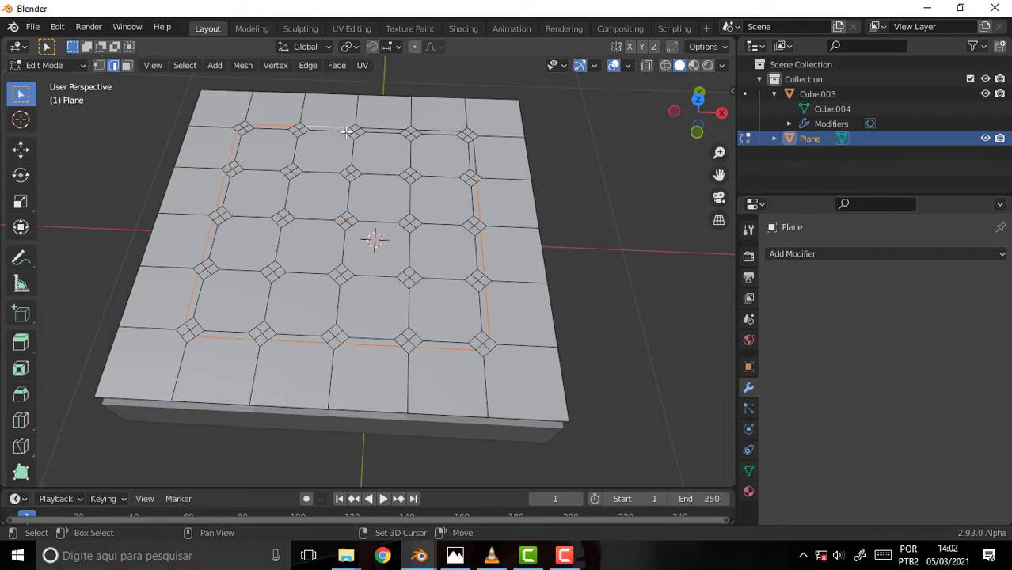
left_click(380, 132, "shift")
left_click(442, 132, "shift")
left_click(475, 158, "shift")
- Dissolve the selected rectangular border edges and return to Face select mode
right_click(611, 164)
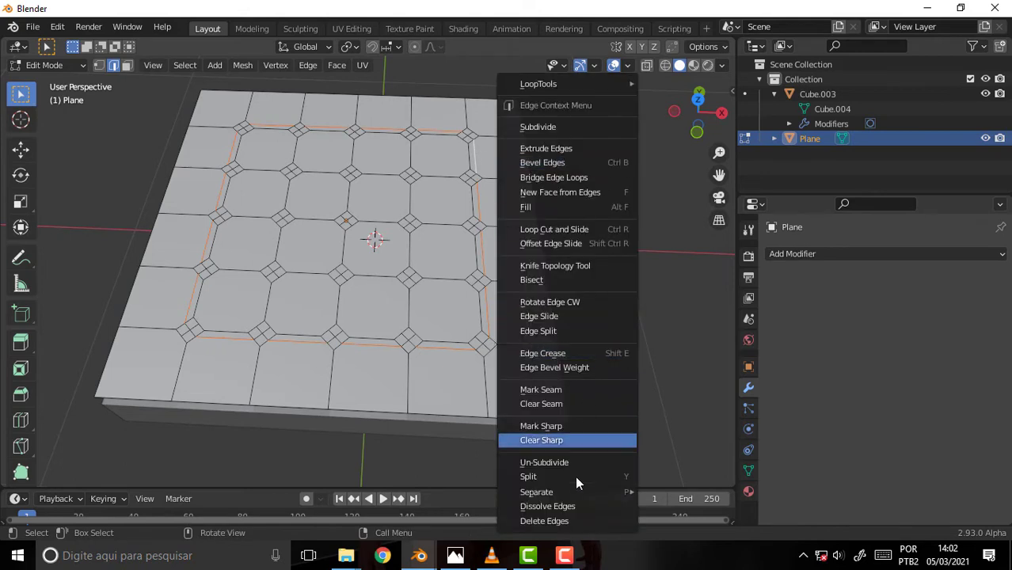
left_click(573, 508)
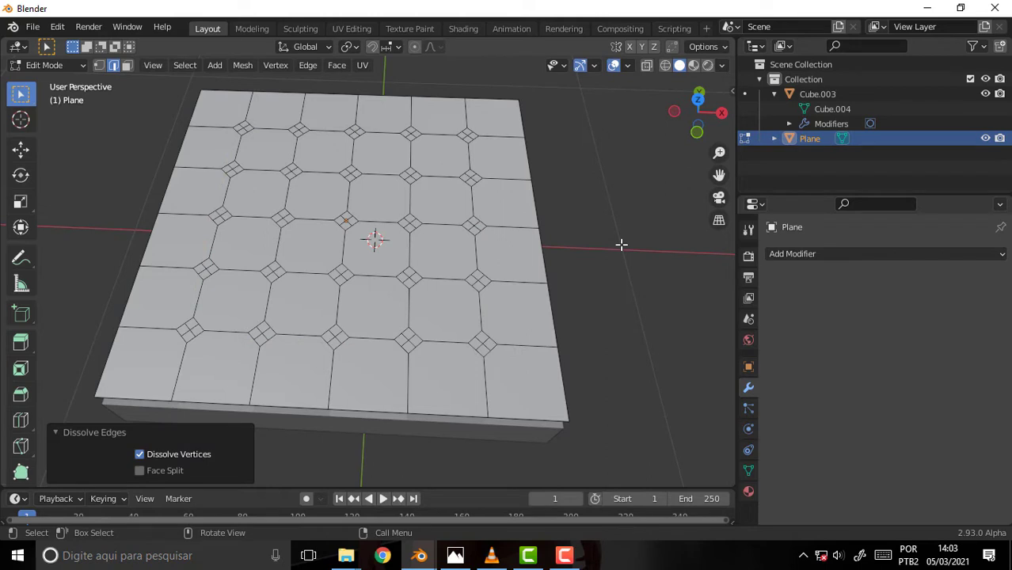
left_click(127, 65)
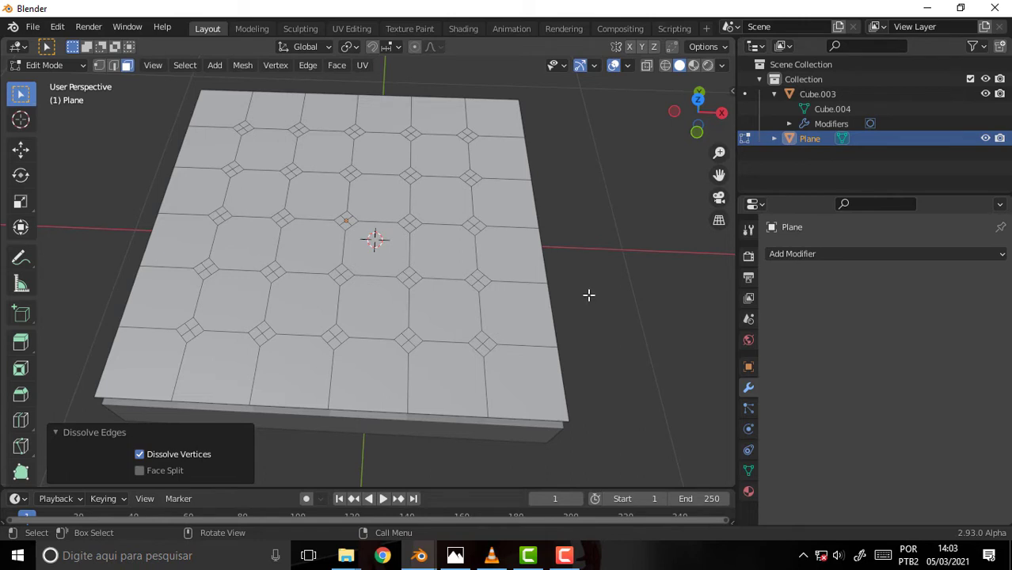
- Select all faces, then deselect the large panels in the top two rows
left_click(248, 129)
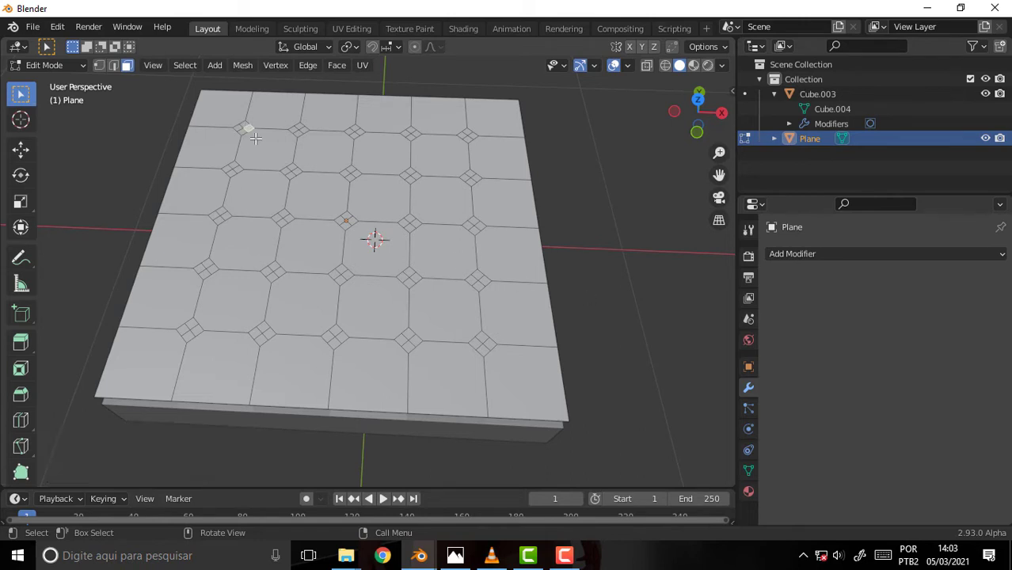
left_click(247, 130, "shift")
key("a")
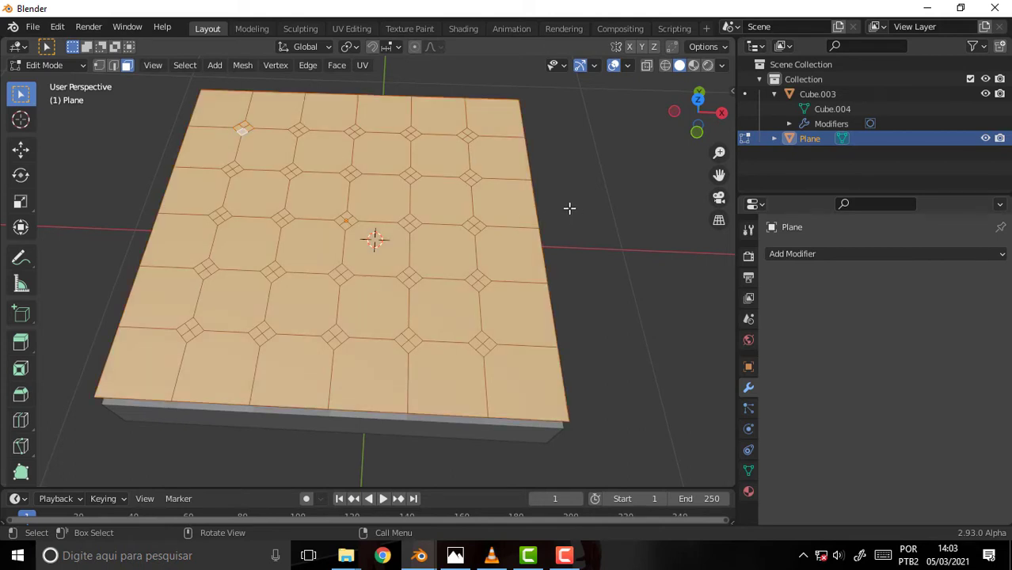
left_click(470, 121, "ctrl")
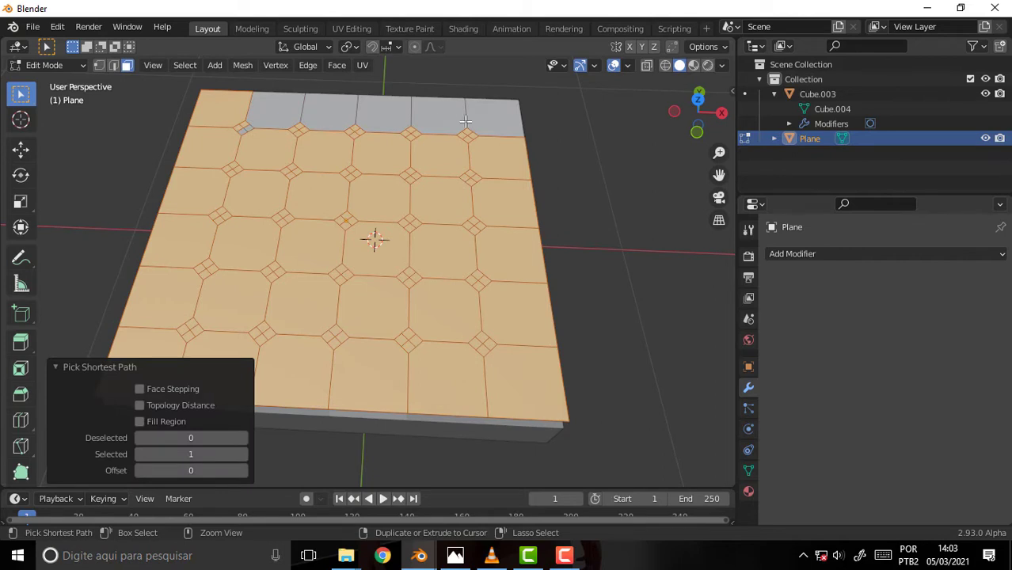
left_click(236, 112, "ctrl")
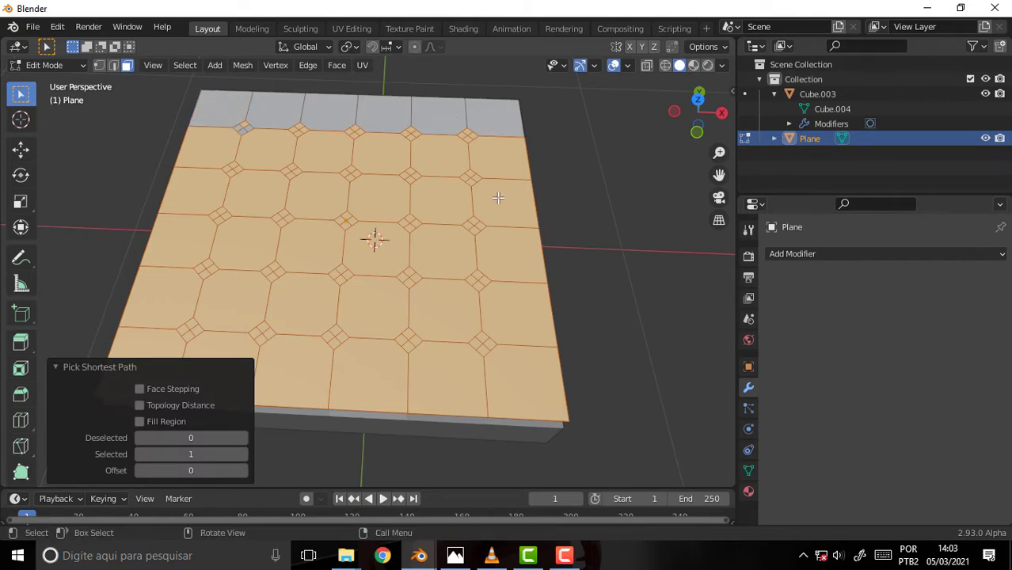
left_click(492, 163, "shift")
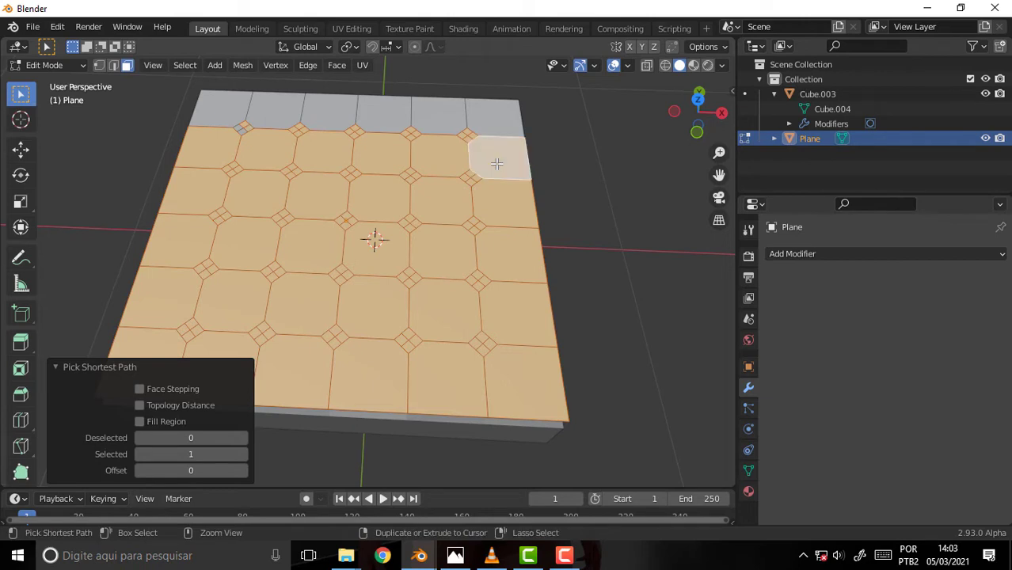
left_click(491, 165, "shift")
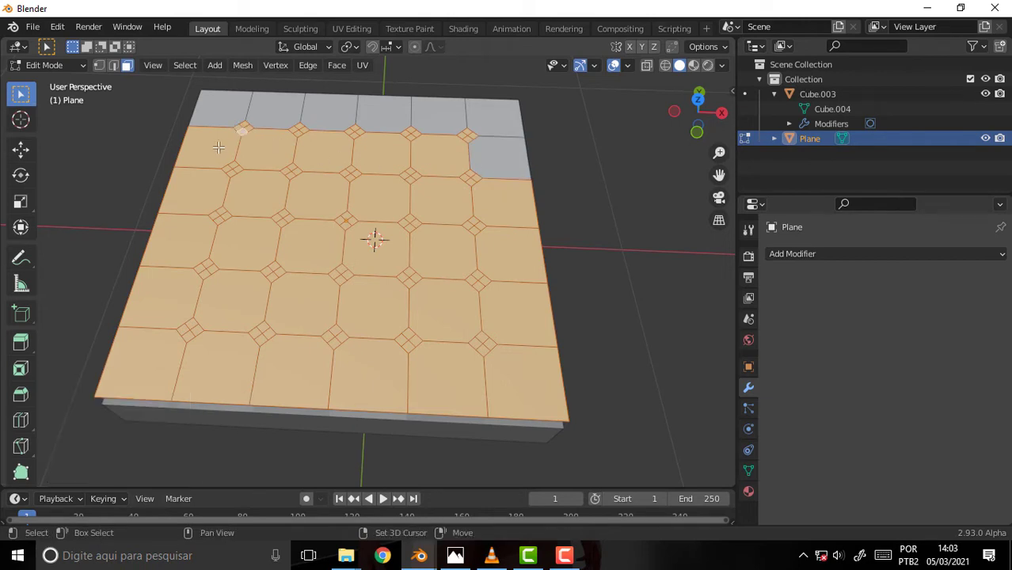
left_click(226, 143, "shift")
left_click(266, 152, "shift")
left_click(325, 152, "shift")
left_click(372, 156, "shift")
left_click(432, 164, "shift")
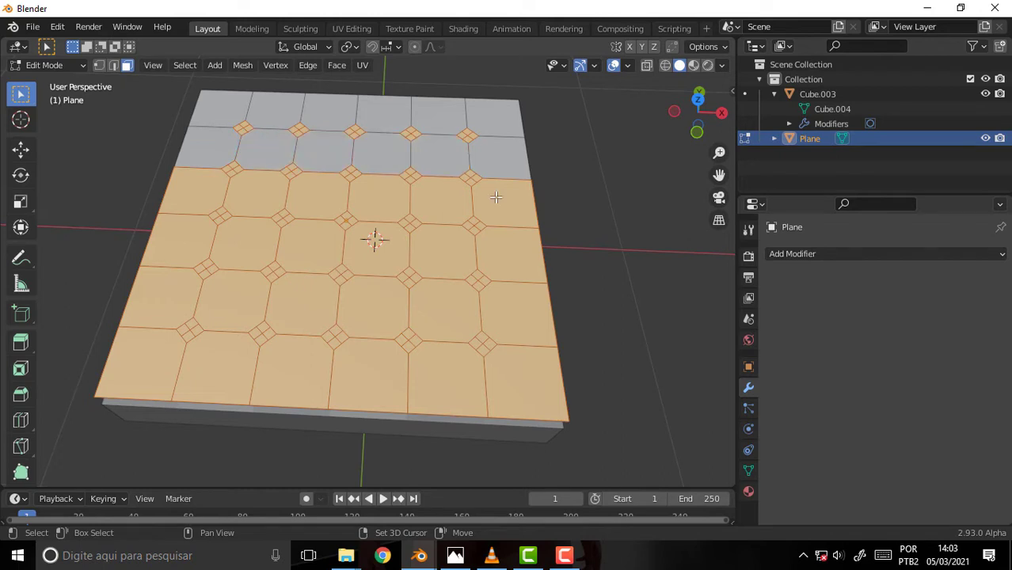
- Deselect the large panels across the third, fourth and fifth rows
left_click(495, 200, "shift")
left_click(381, 201, "shift")
left_click(317, 198, "shift")
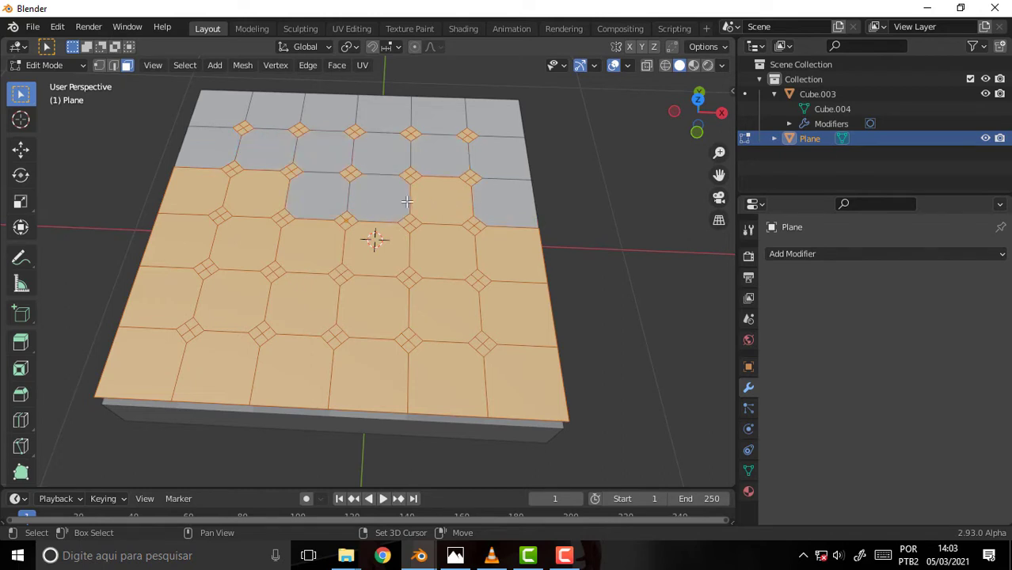
left_click(433, 201, "shift")
left_click(532, 266, "shift")
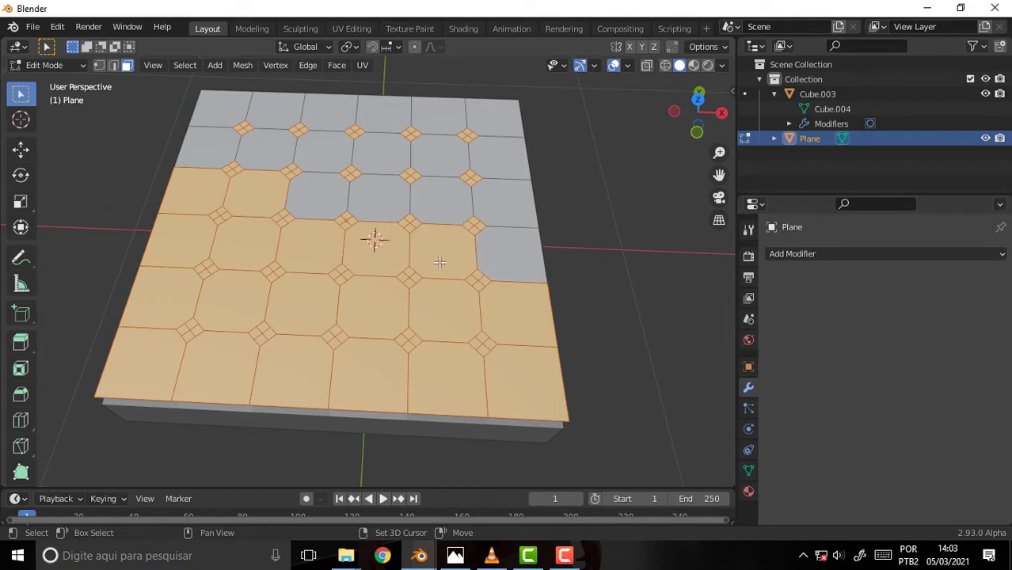
left_click(438, 261, "shift")
left_click(439, 315, "shift")
left_click(517, 323, "shift")
left_click(514, 375, "shift")
left_click(444, 376, "shift")
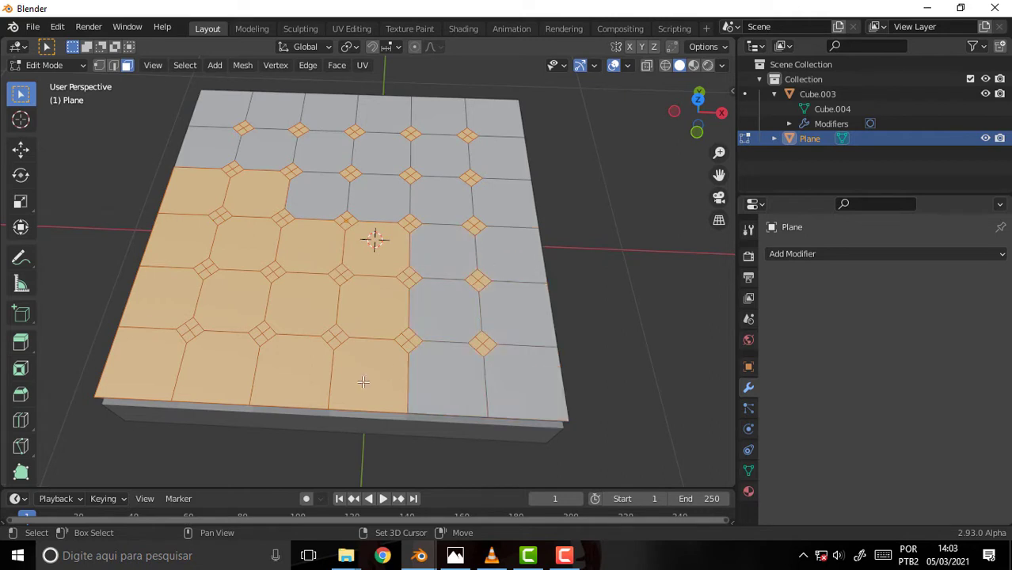
left_click(361, 379, "shift")
left_click(369, 311, "shift")
- Deselect the remaining centre and left-column panels, leaving only the diamond faces
left_click(369, 247, "shift")
left_click(309, 247, "shift")
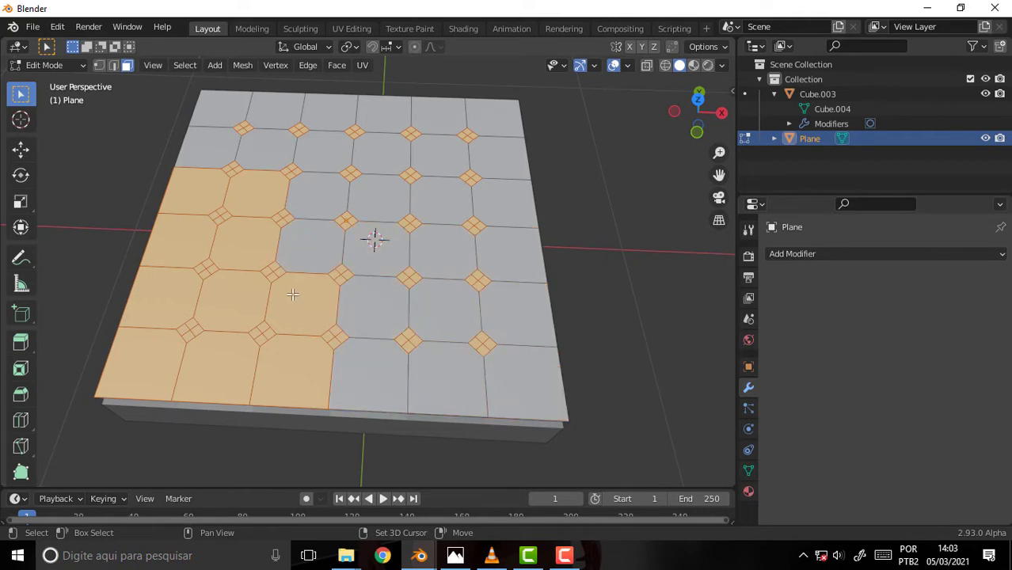
left_click(291, 295, "shift")
left_click(286, 367, "shift")
left_click(230, 367, "shift")
left_click(236, 302, "shift")
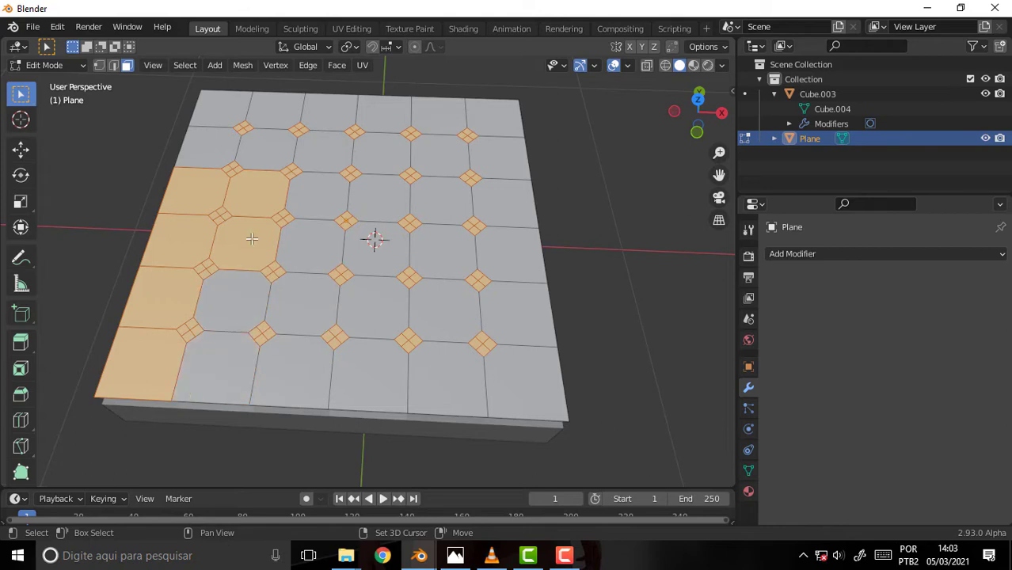
left_click(252, 239, "shift")
left_click(258, 201, "shift")
left_click(206, 193, "shift")
left_click(162, 297, "shift")
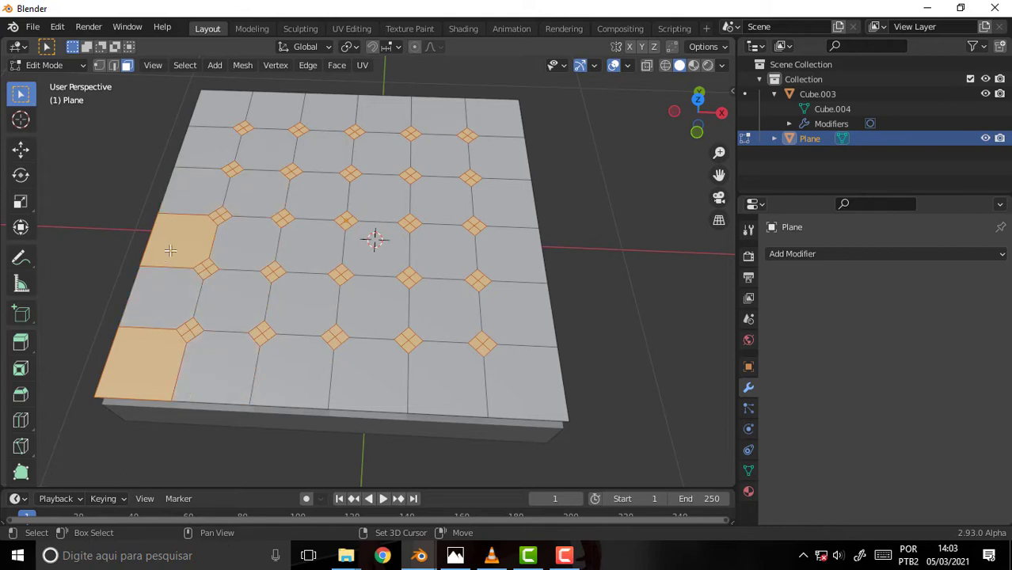
left_click(171, 252, "shift")
left_click(143, 365, "shift")
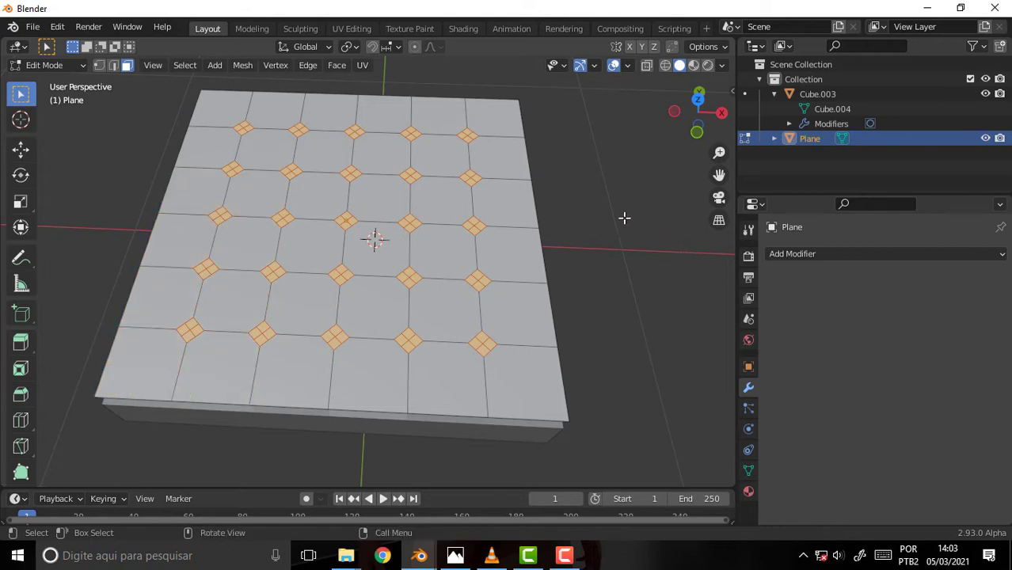
- Make the selected diamond faces round with LoopTools Circle and inspect the result
mouse_move(614, 203)
middle_mouse_down()
mouse_move(694, 250)
mouse_move(657, 199)
middle_mouse_up()
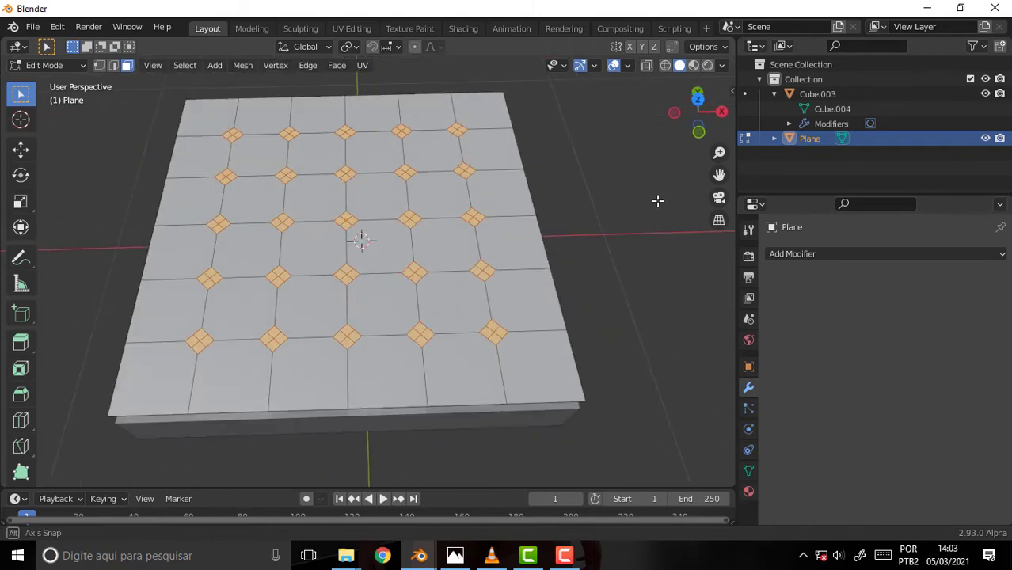
right_click(543, 122)
mouse_move(491, 101)
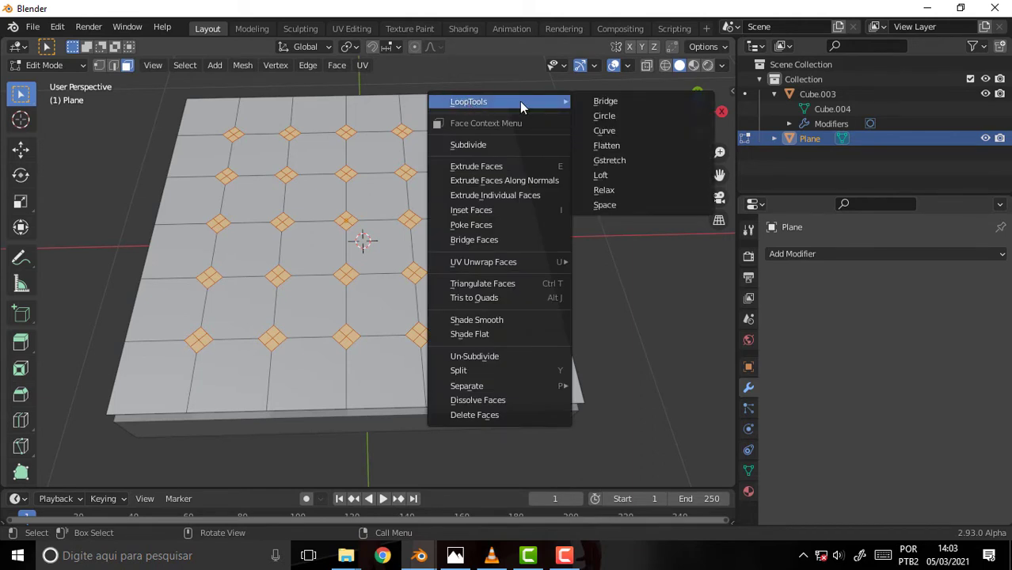
left_click(608, 115)
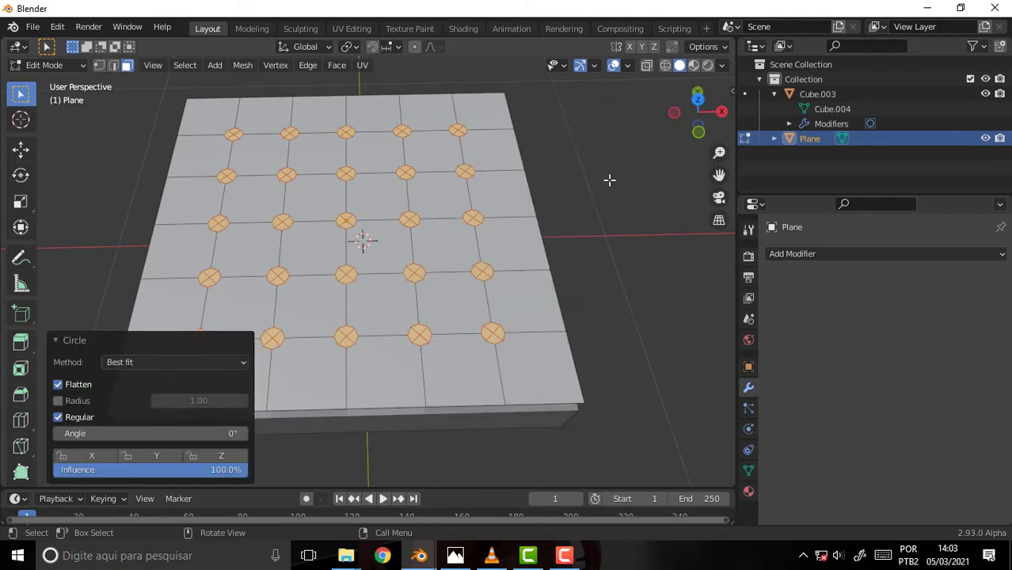
mouse_move(604, 167)
middle_mouse_down()
mouse_move(578, 239)
mouse_move(578, 208)
middle_mouse_up()
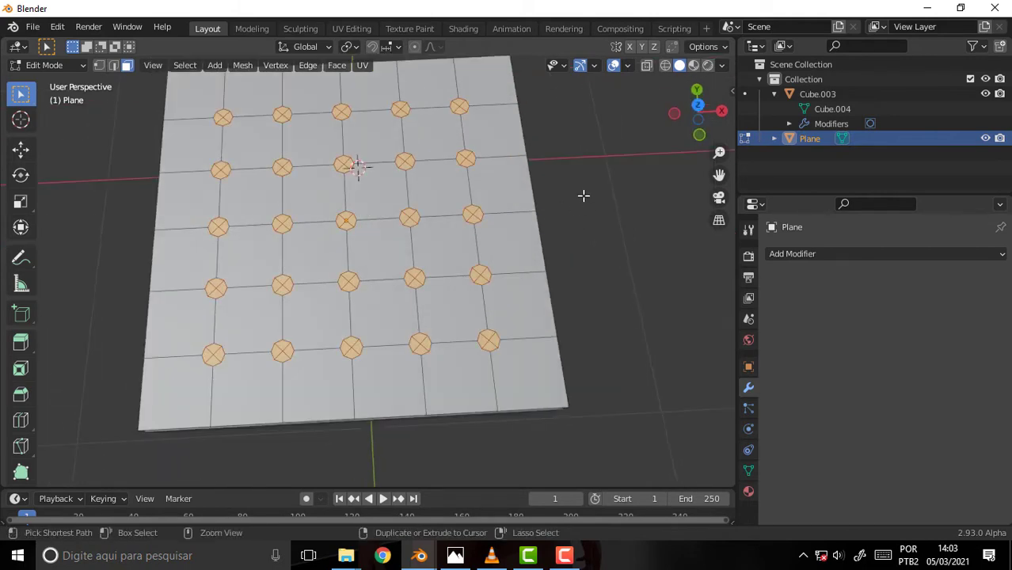
left_click_drag(719, 174, 719, 206)
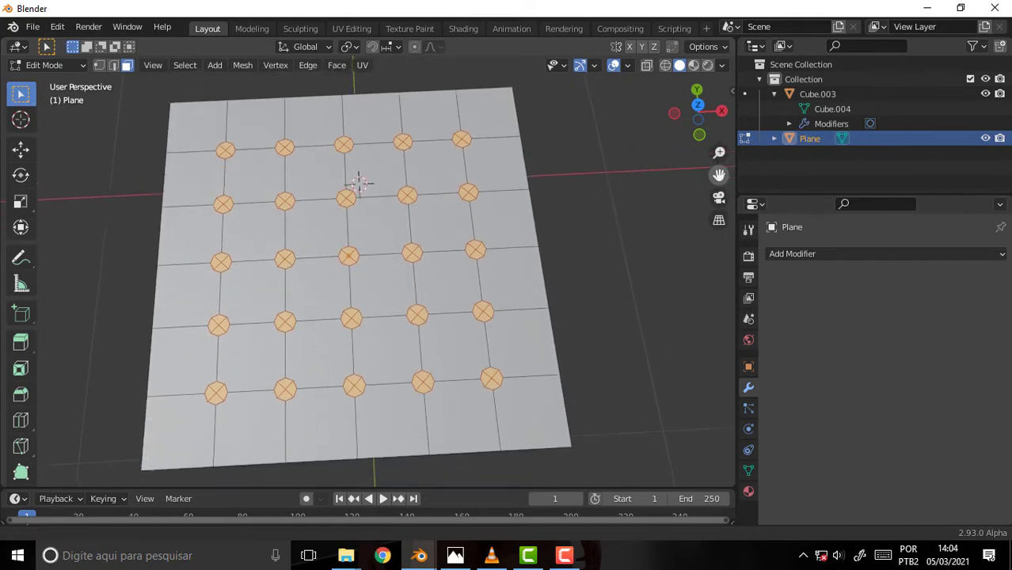
scroll(624, 202, "up", 5)
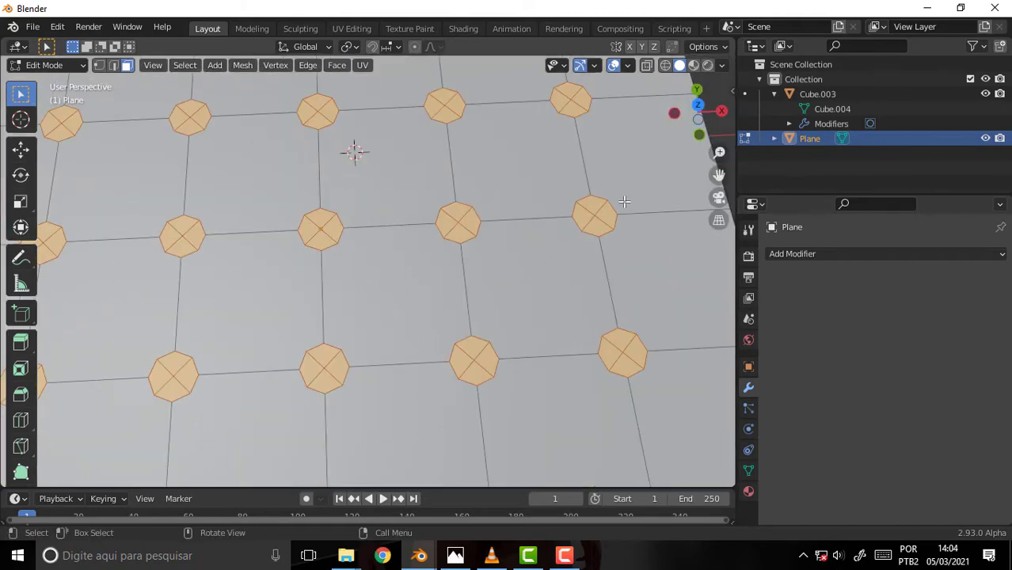
left_click_drag(719, 174, 597, 153)
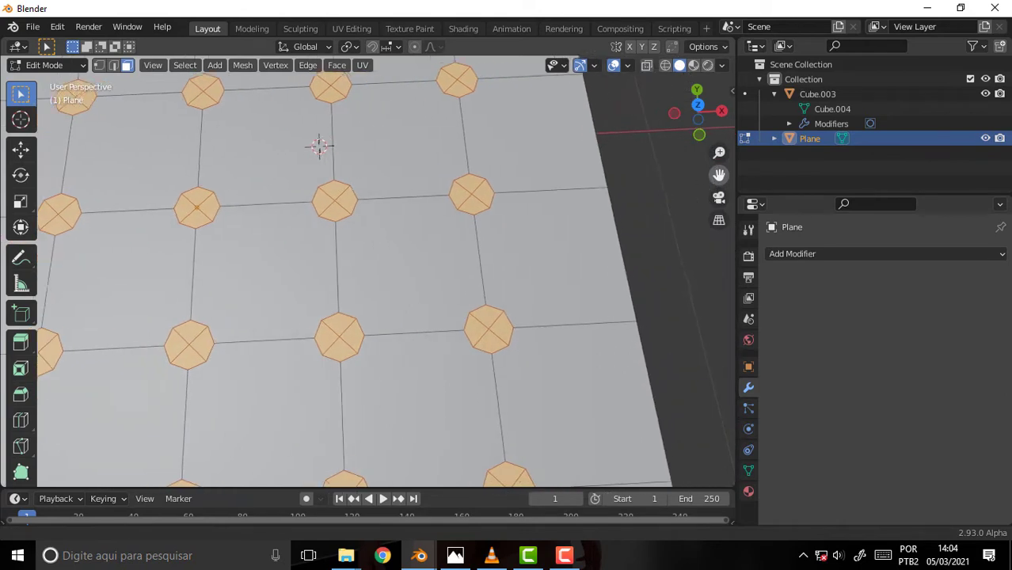
left_click_drag(719, 174, 531, 226)
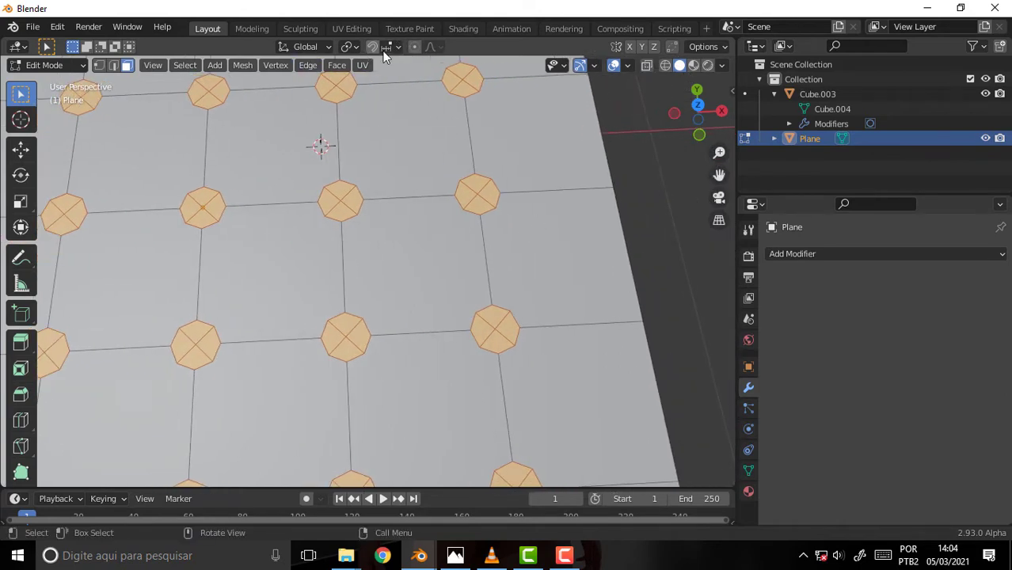
- Set the pivot to Individual Origins and shrink the round button faces to 0.844
left_click(354, 49)
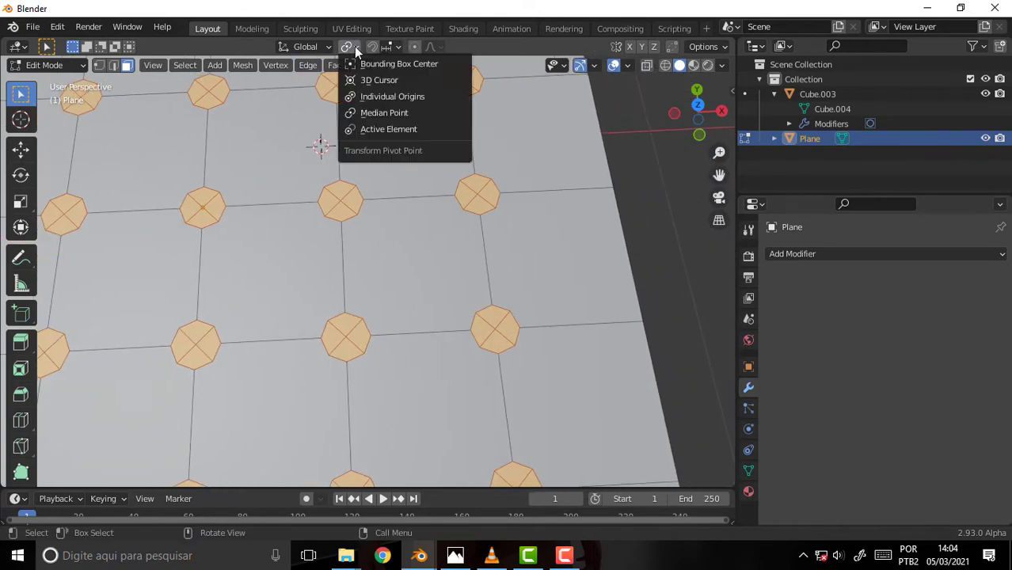
left_click(392, 97)
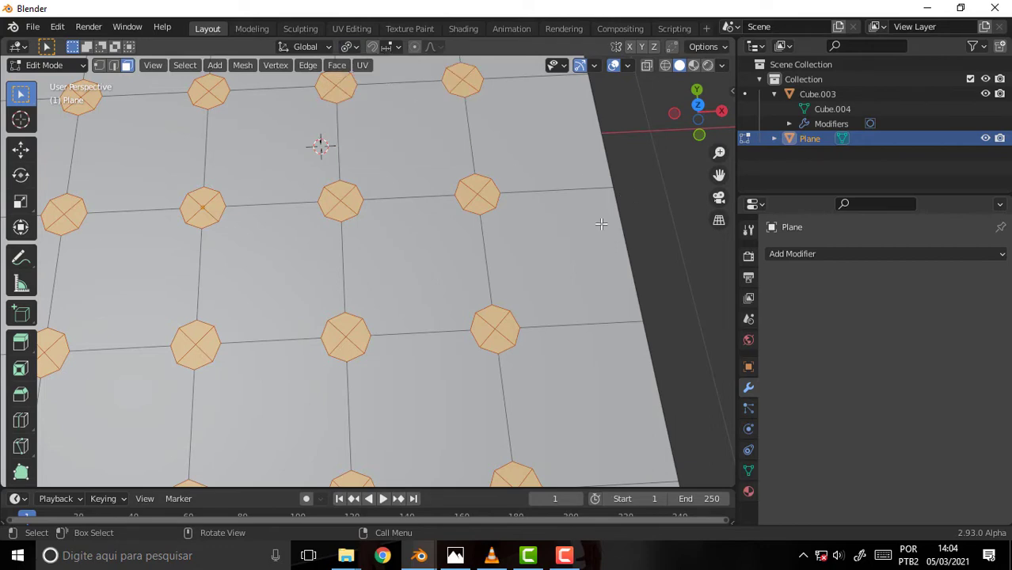
middle_click_drag(601, 224, 575, 149)
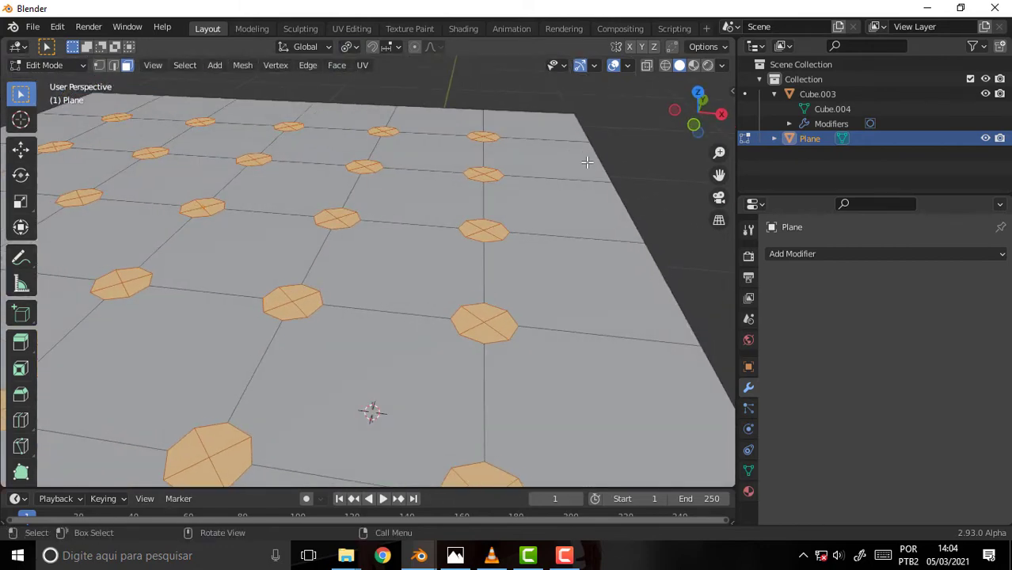
key("e")
right_click(602, 152)
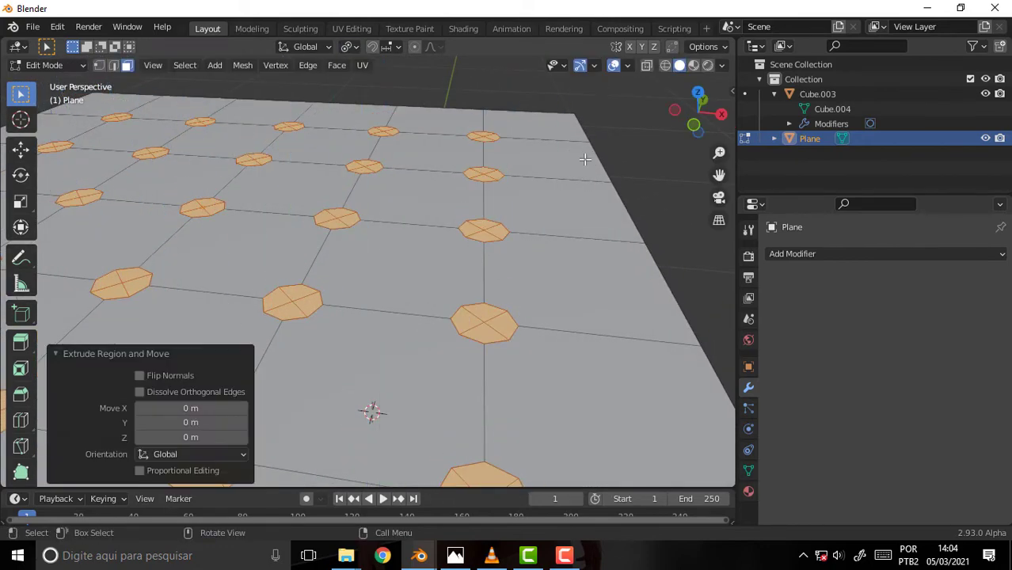
scroll(584, 159, "down", 3)
scroll(577, 159, "up", 2)
scroll(580, 160, "down", 2)
mouse_move(580, 160)
middle_mouse_down()
mouse_move(646, 240)
mouse_move(622, 235)
middle_mouse_up()
scroll(620, 230, "up", 3)
key("s")
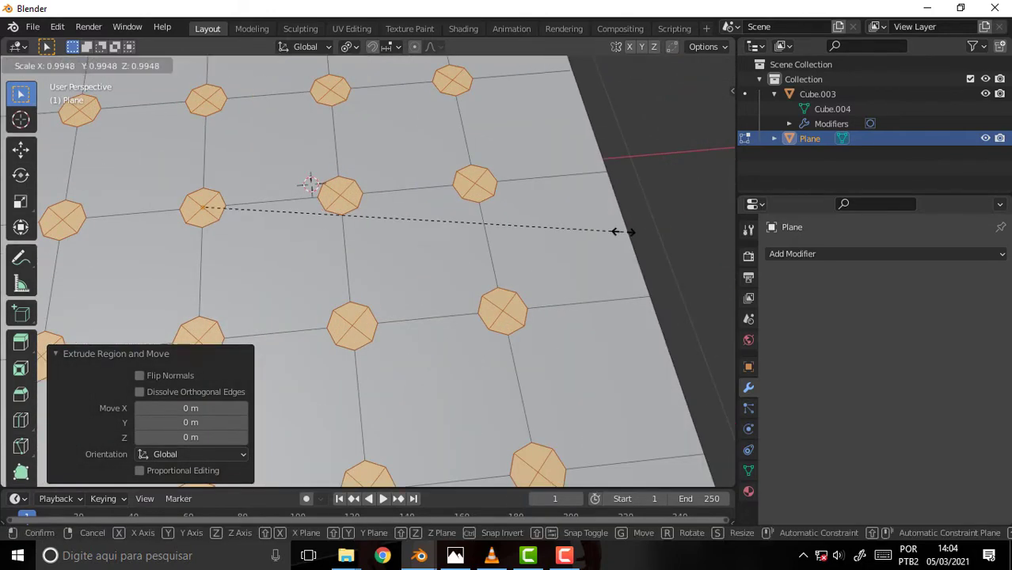
left_click(558, 238)
- Extrude the buttons down into the plane, then extrude again and scale to 0.803
middle_click_drag(535, 151, 520, 124)
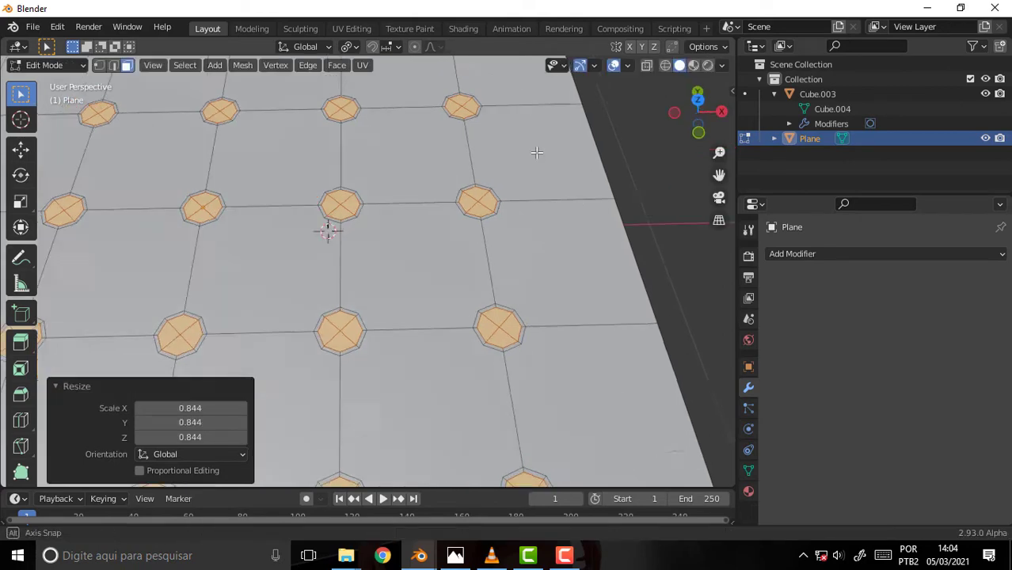
key("e")
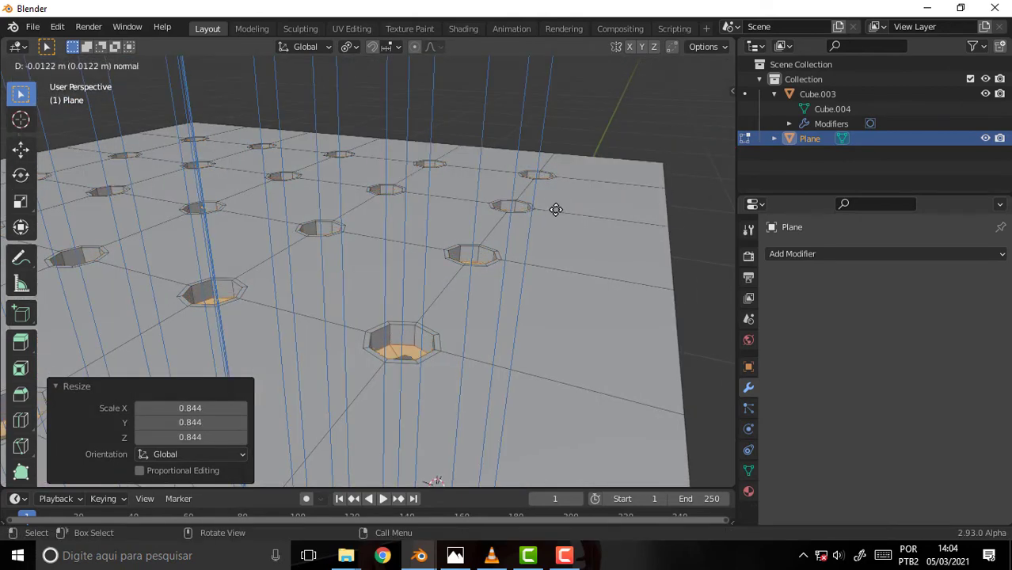
left_click(555, 207)
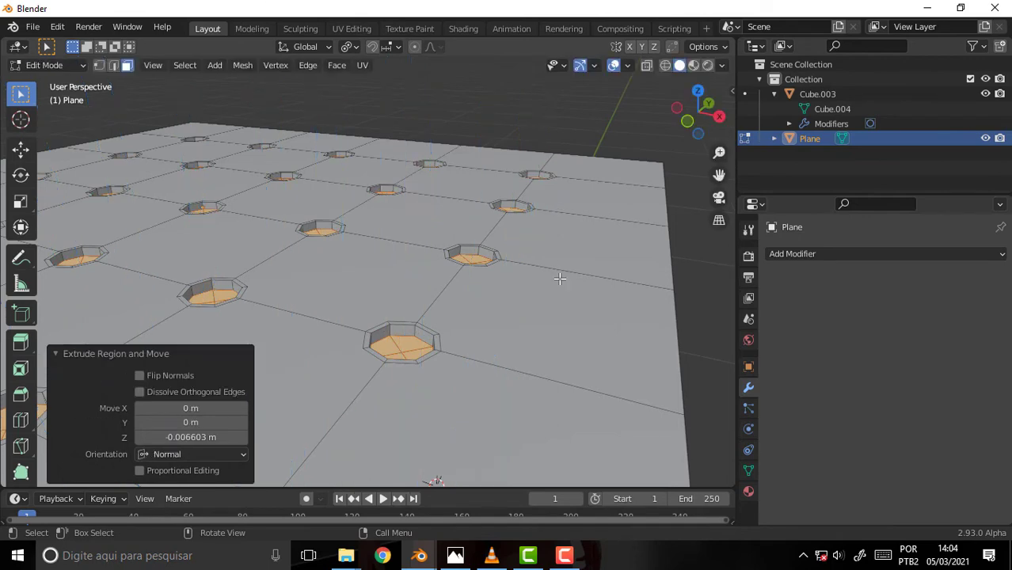
key("e")
key("s")
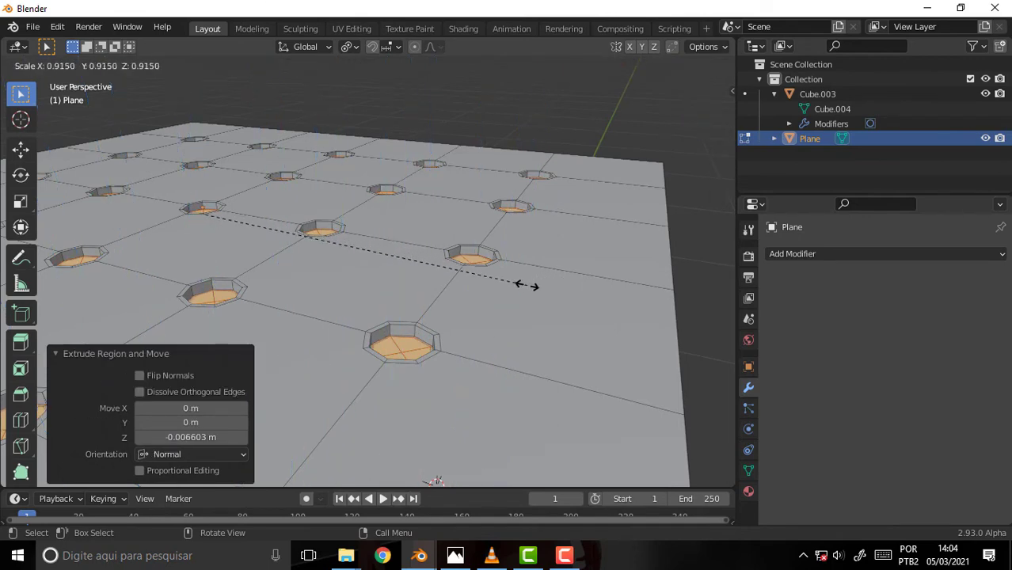
left_click(485, 287)
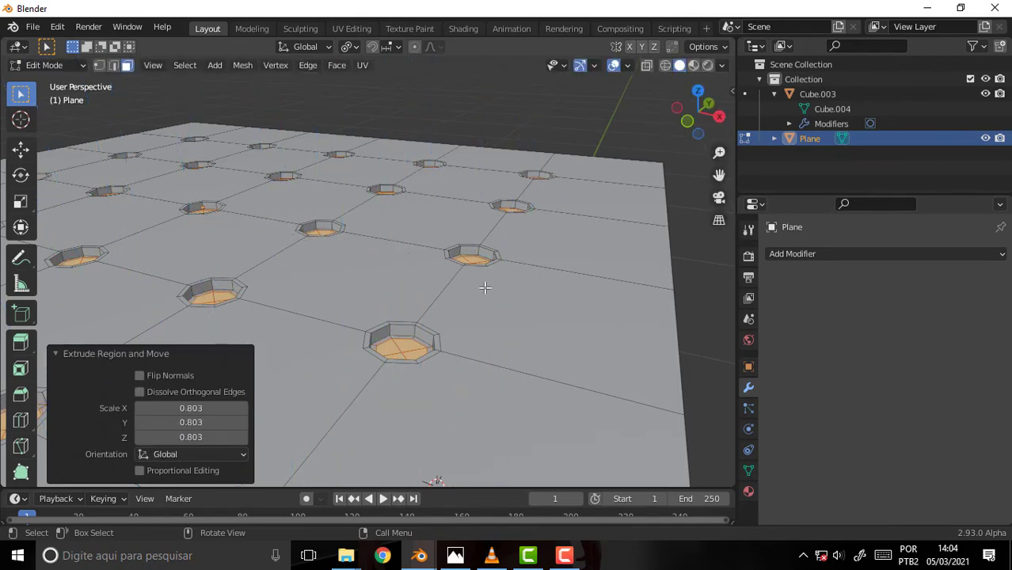
- Extrude the centre faces up twice and taper them to 0.403 scale
key("e")
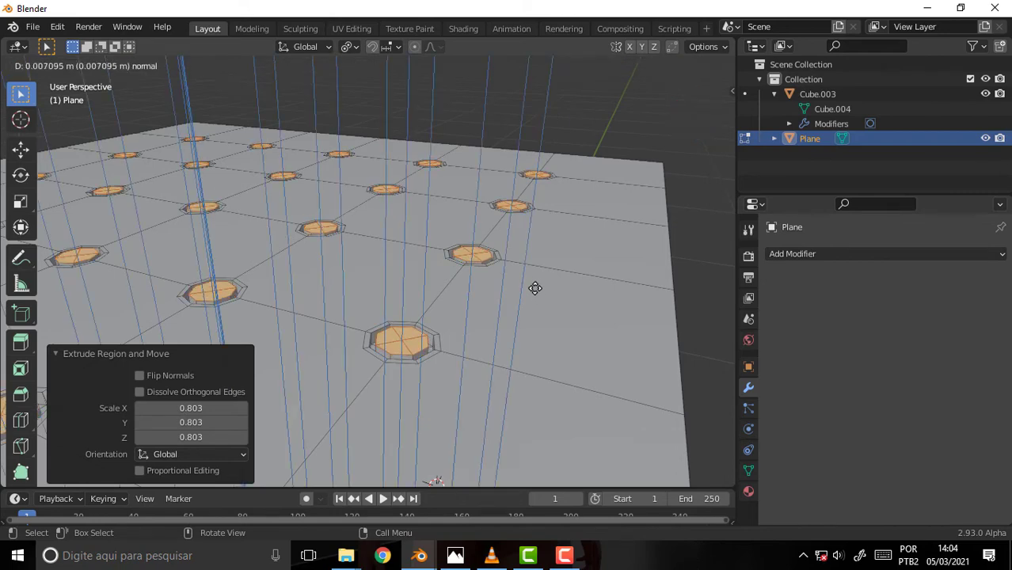
left_click(535, 291)
key("e")
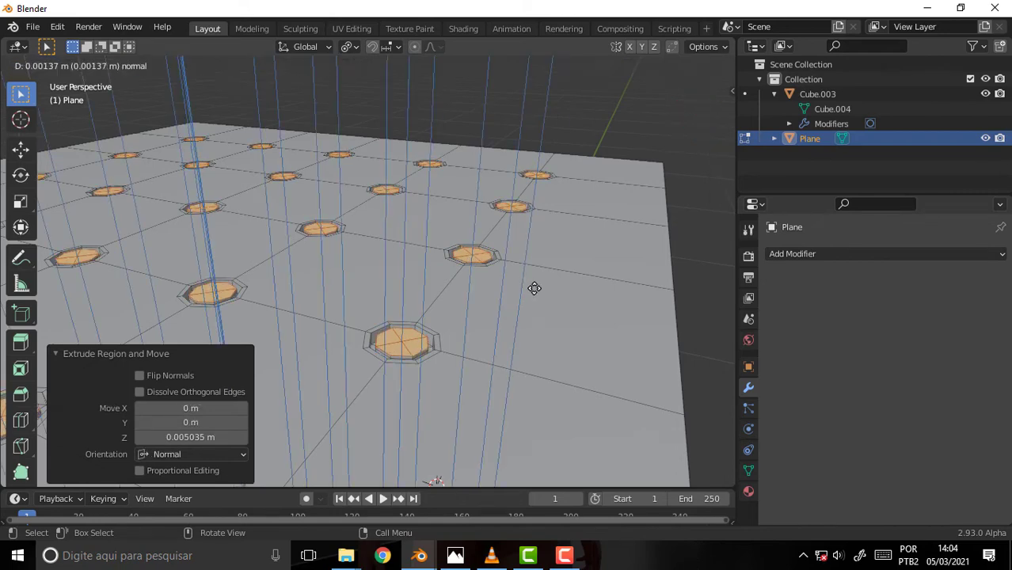
left_click(535, 285)
key("s")
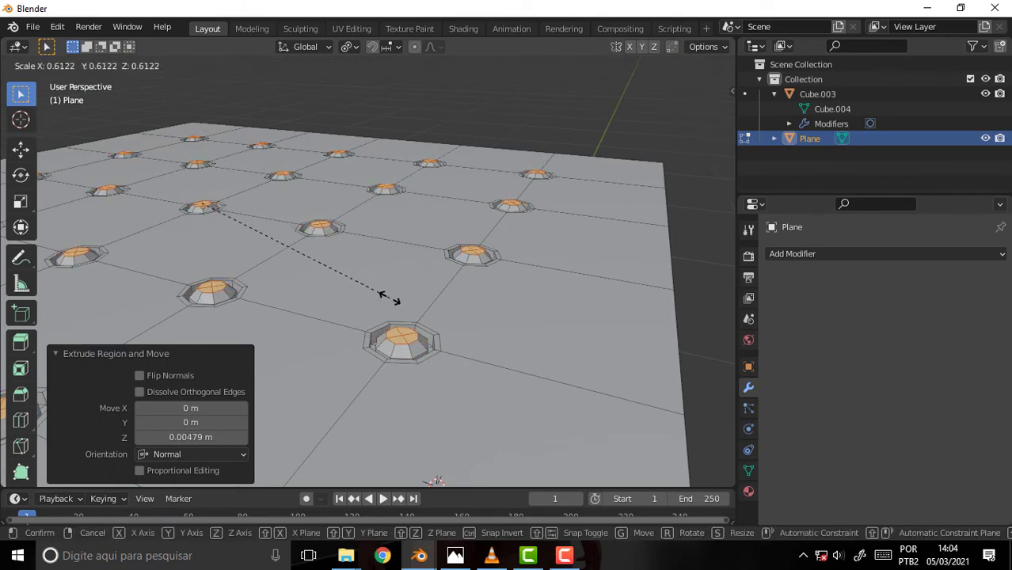
left_click(331, 281)
- Cut one edge loop along the plane's side with Loop Cut, smoothness and slide at 0
scroll(542, 242, "down", 3)
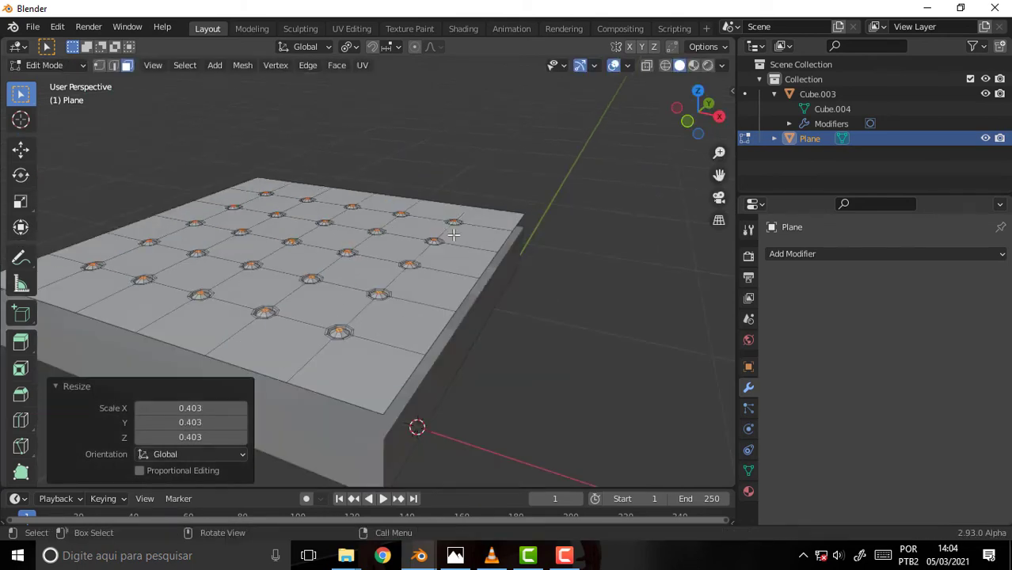
mouse_move(453, 236)
middle_mouse_down()
mouse_move(523, 344)
mouse_move(540, 281)
middle_mouse_up()
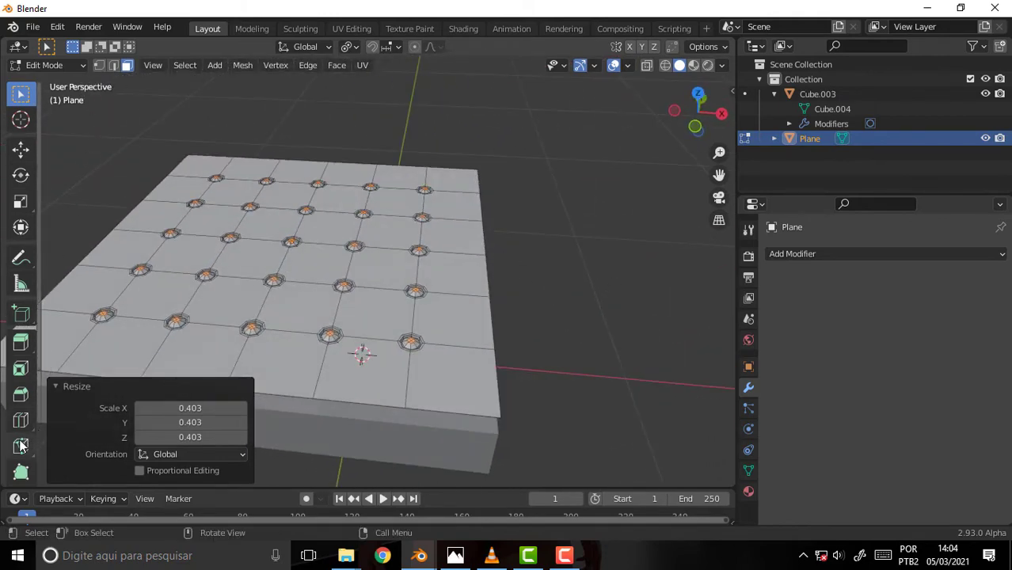
left_click_drag(22, 421, 49, 445)
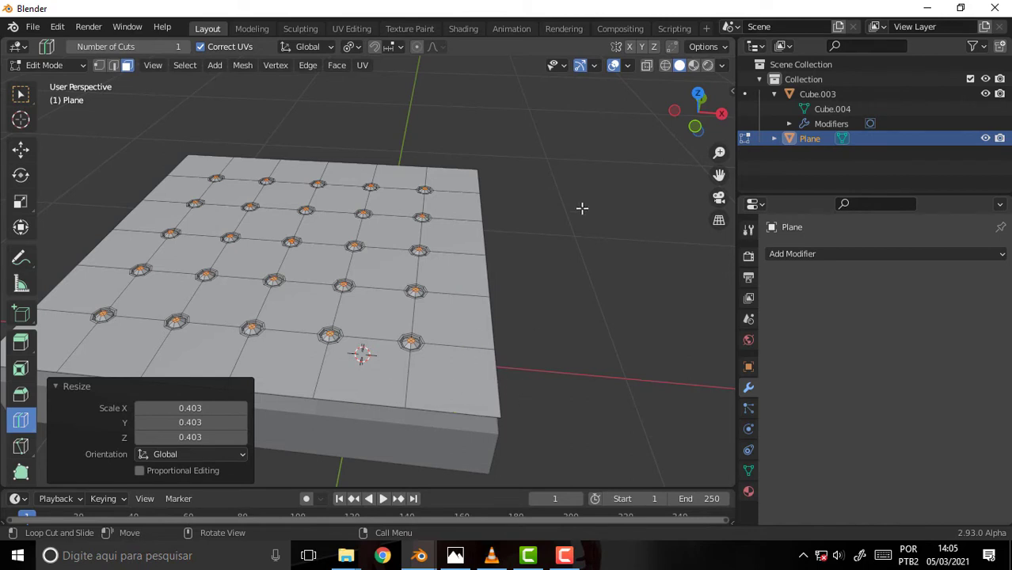
left_click_drag(719, 175, 466, 237)
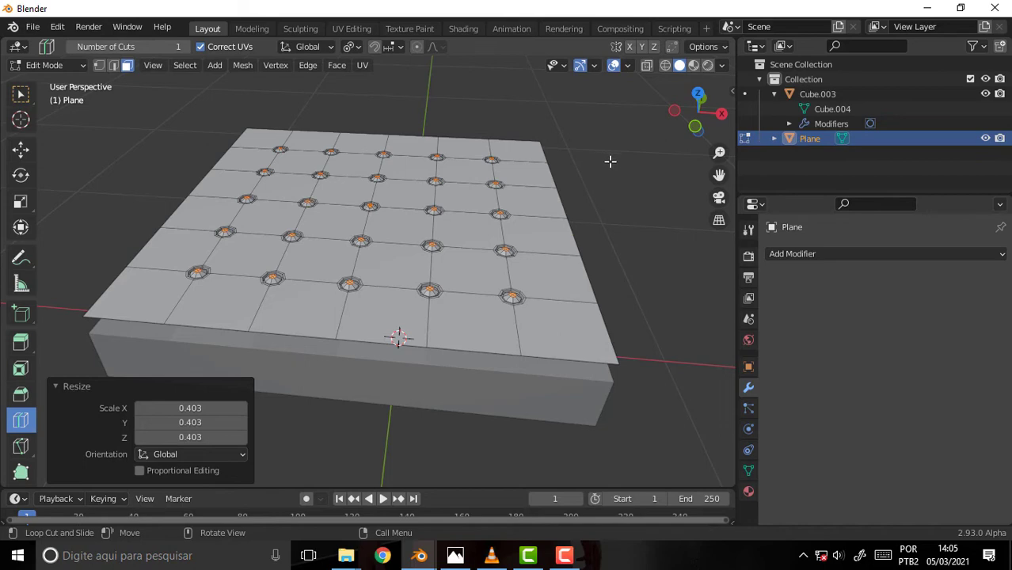
mouse_move(610, 161)
middle_mouse_down()
mouse_move(623, 237)
mouse_move(623, 339)
mouse_move(609, 346)
mouse_move(614, 198)
middle_mouse_up()
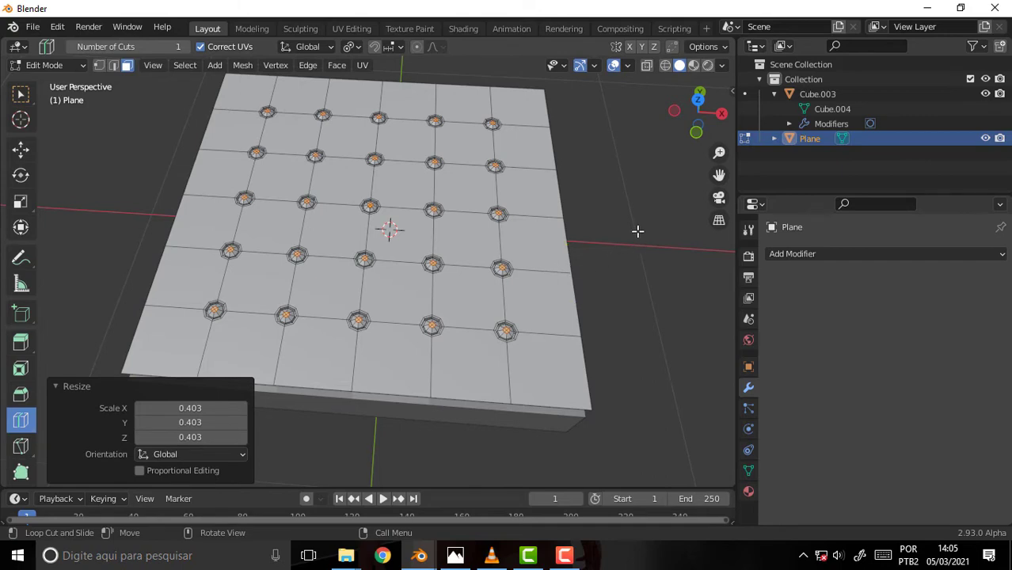
mouse_move(637, 231)
middle_mouse_down()
mouse_move(558, 179)
mouse_move(570, 166)
middle_mouse_up()
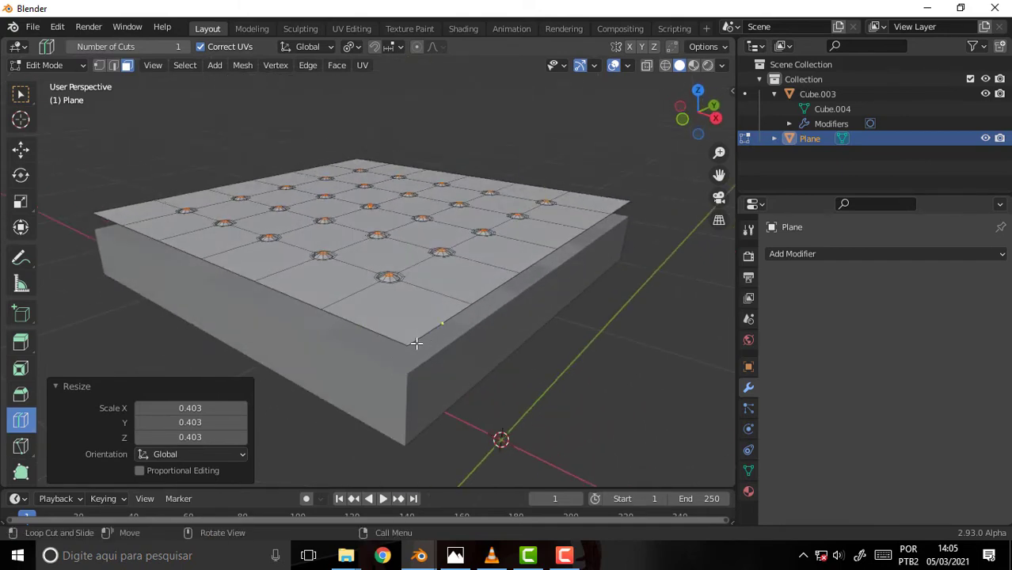
left_click(417, 343)
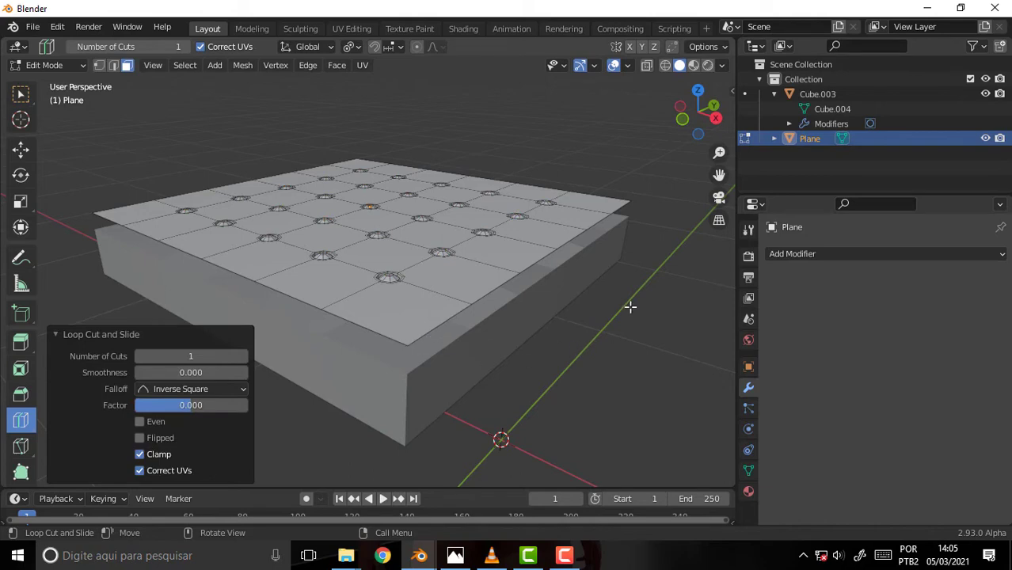
- In Edge select mode, select the seven edges running along the plane's right side
right_click(667, 298)
mouse_move(277, 125)
middle_mouse_down()
mouse_move(348, 137)
mouse_move(556, 224)
middle_mouse_up()
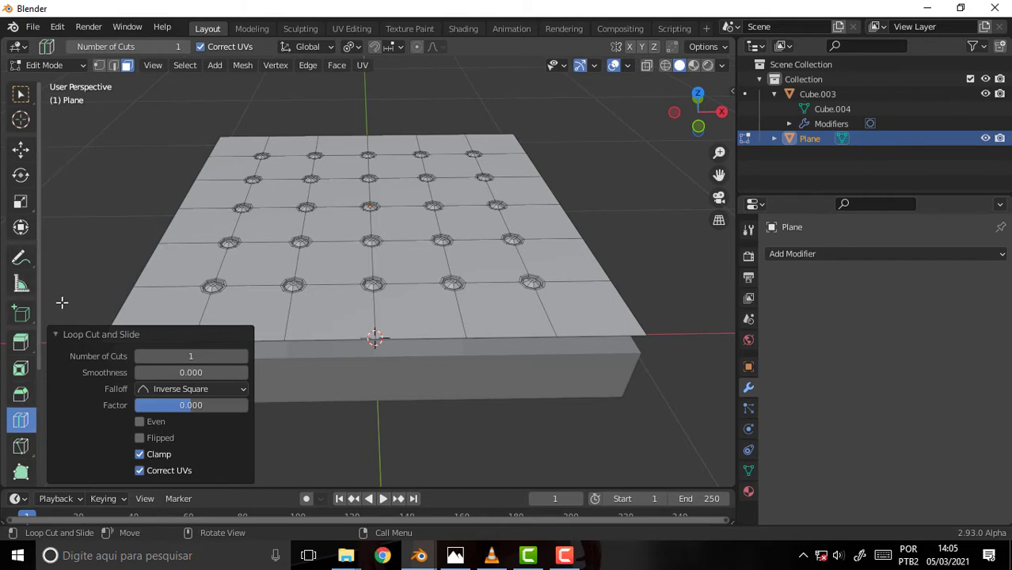
left_click(113, 64)
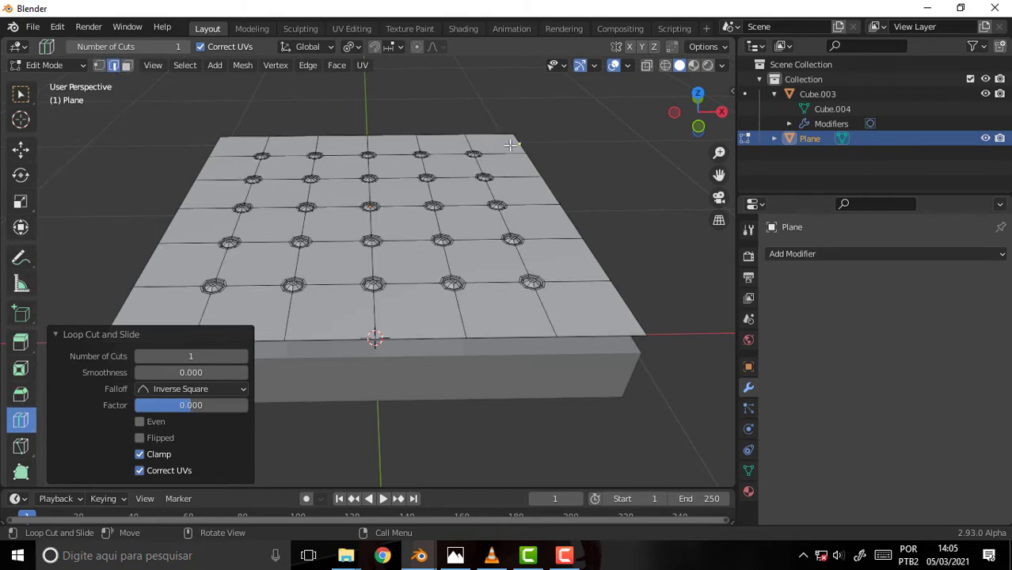
left_click(20, 93)
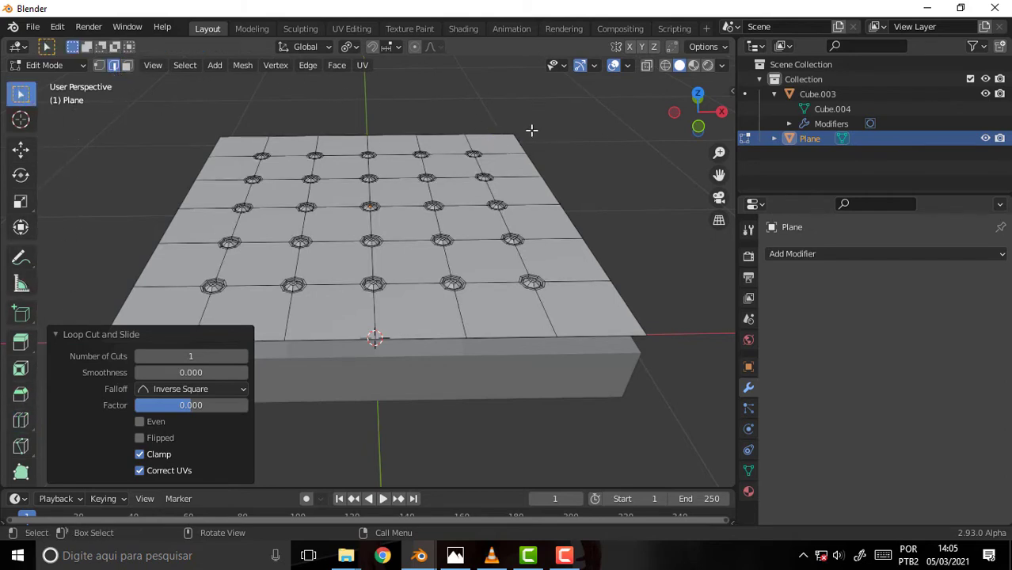
left_click(506, 135)
left_click(503, 155, "shift")
left_click(518, 178, "shift")
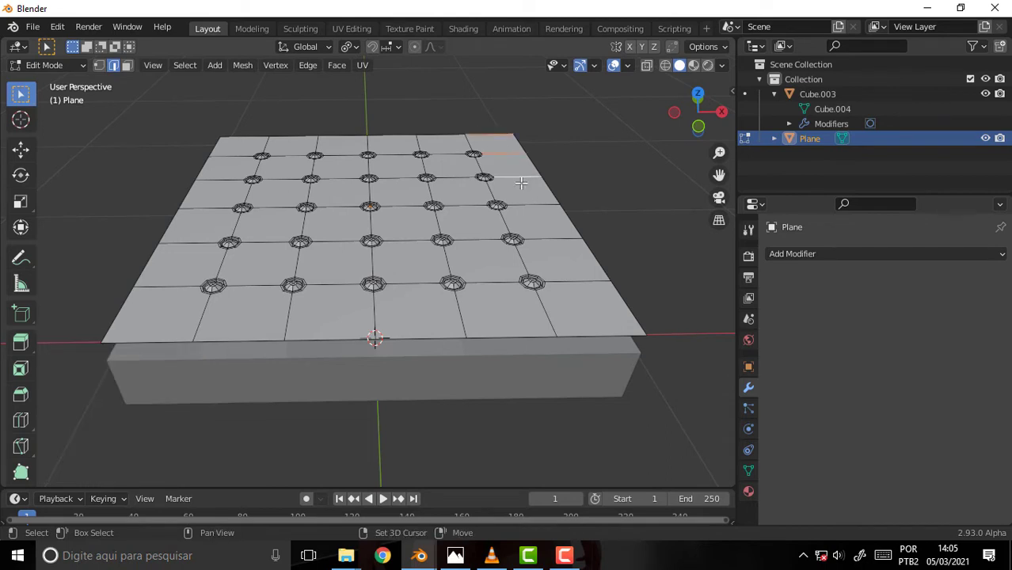
left_click(535, 205, "shift")
left_click(546, 238, "shift")
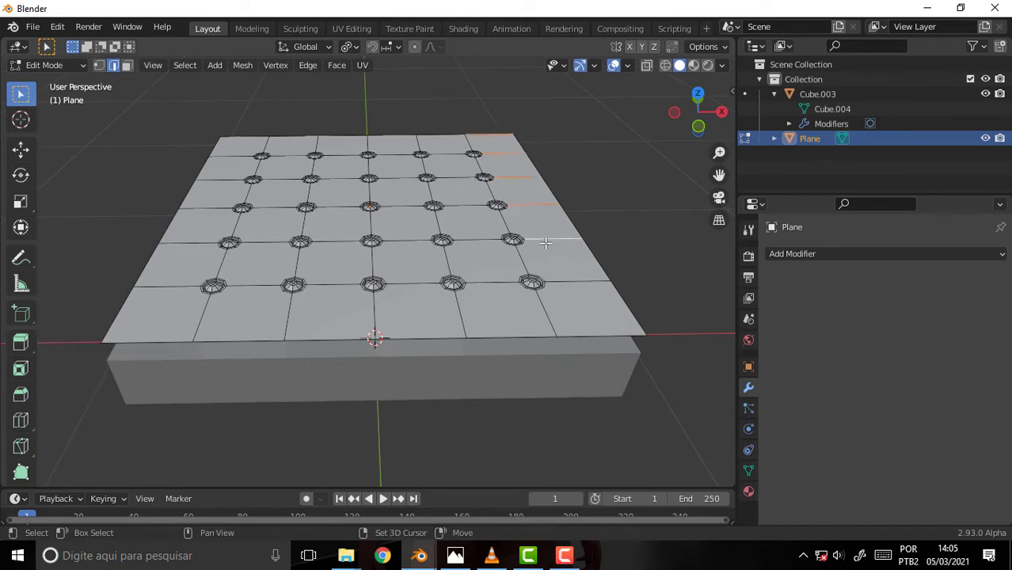
left_click(565, 281, "shift")
left_click(598, 336, "shift")
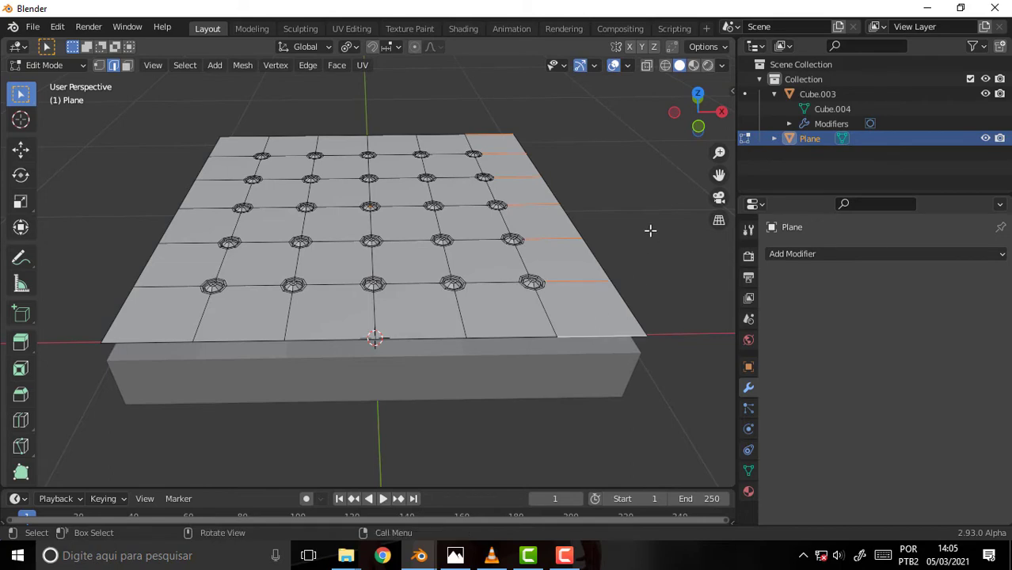
- Add a single loop cut through the plane's right-hand column
middle_click_drag(604, 230, 592, 273)
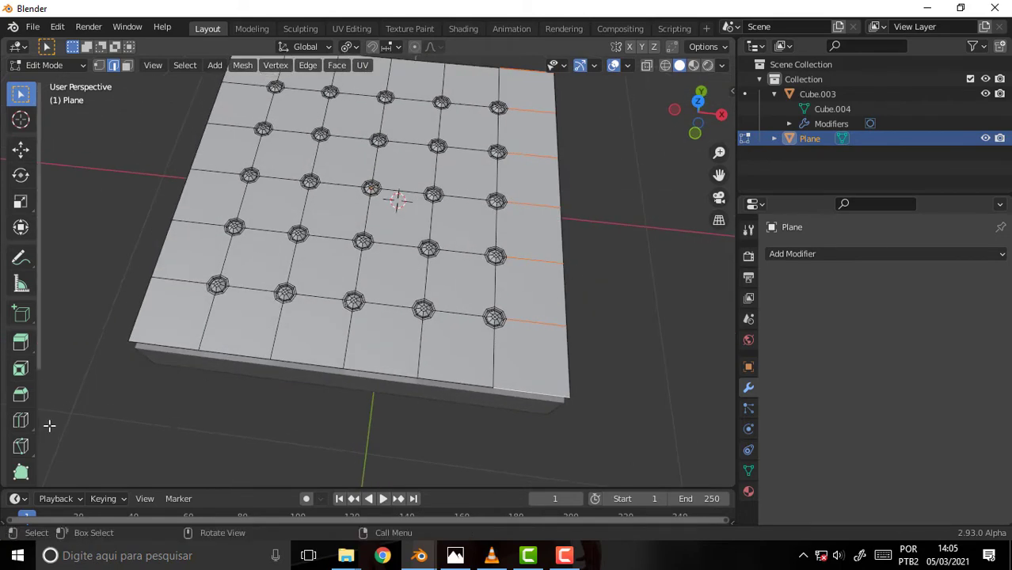
left_click(22, 424)
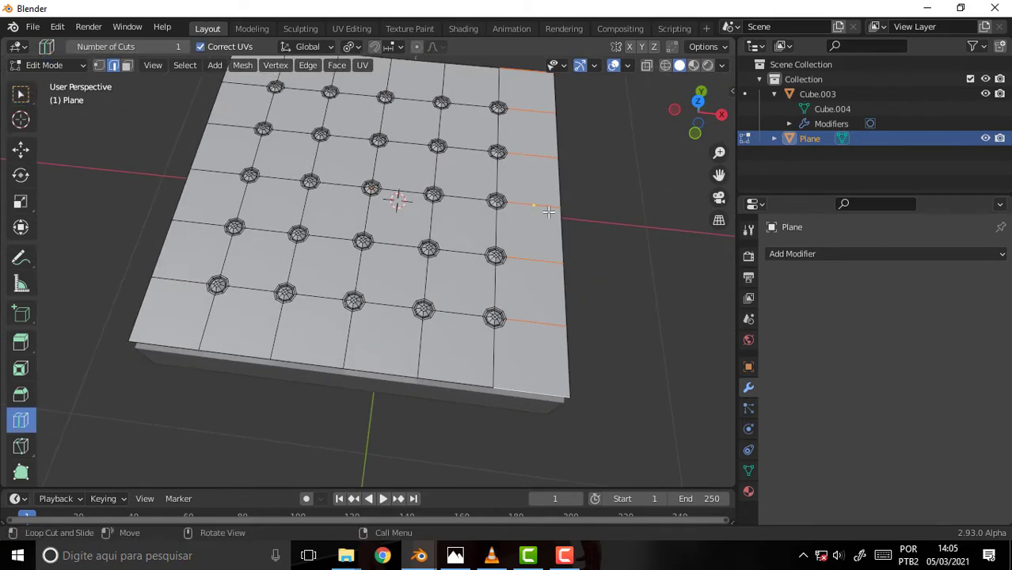
mouse_move(659, 195)
middle_mouse_down()
mouse_move(614, 171)
mouse_move(636, 154)
mouse_move(585, 126)
mouse_move(670, 146)
mouse_move(654, 162)
mouse_move(667, 155)
middle_mouse_up()
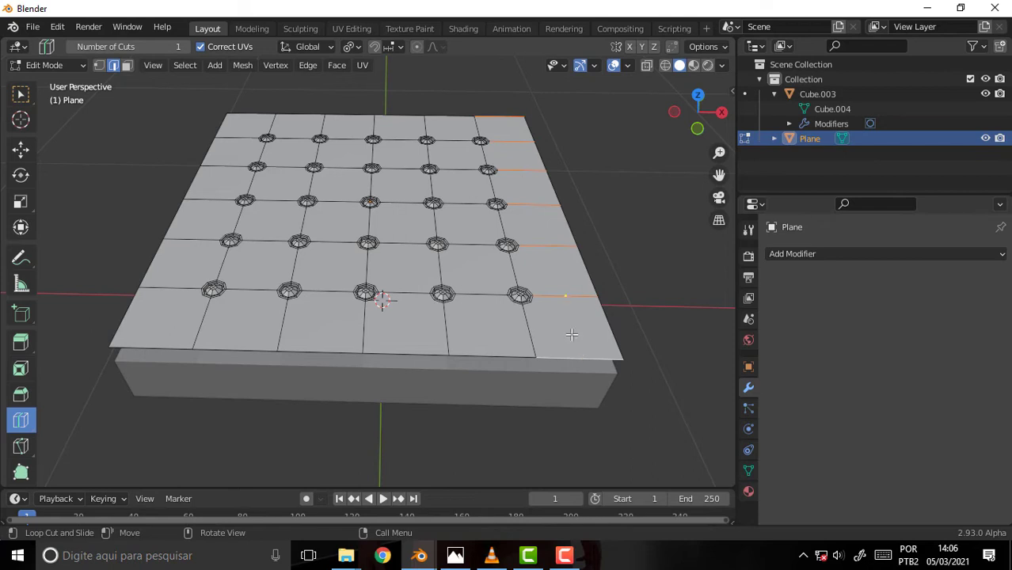
left_click(578, 359)
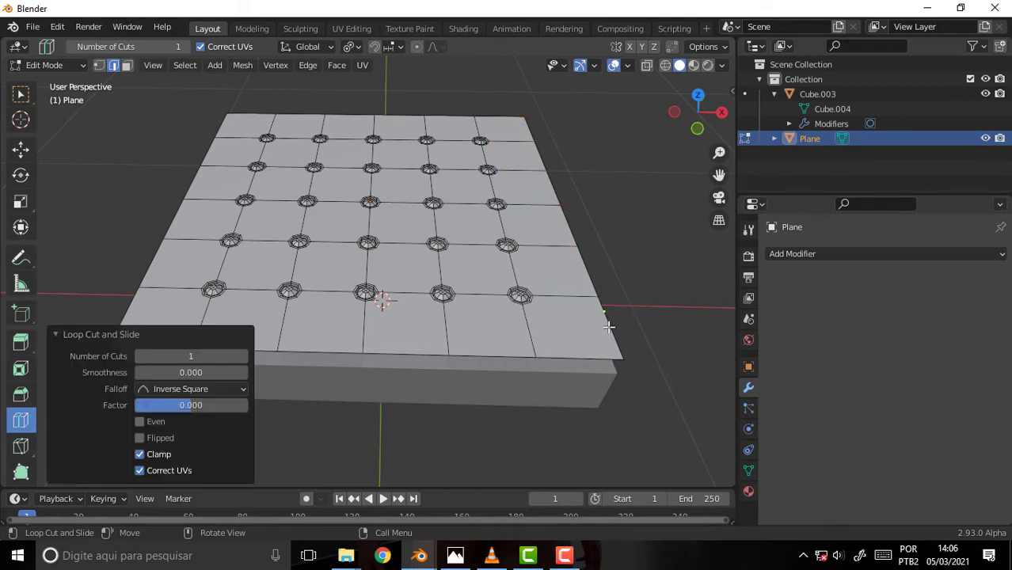
scroll(641, 291, "up", 2)
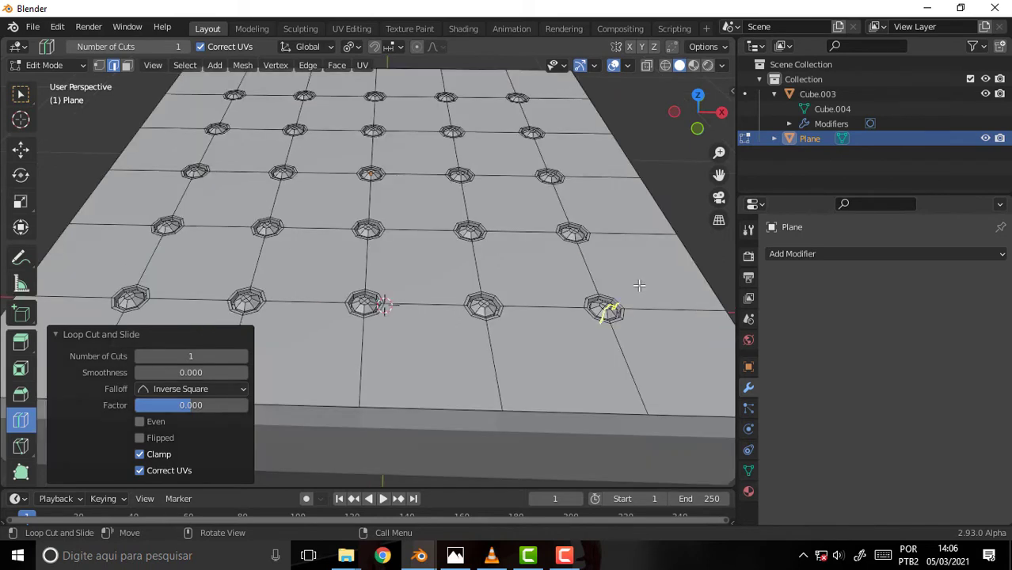
scroll(638, 285, "down", 4)
scroll(638, 285, "up", 2)
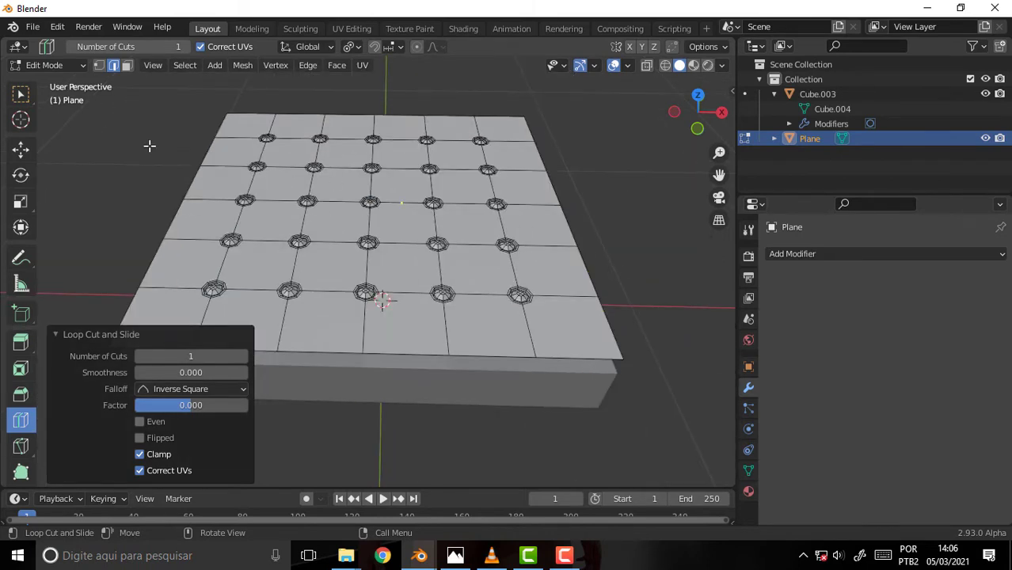
- Go to Object Mode, browse Add Modifier without adding one, then return to Edit Mode
left_click(61, 64)
left_click(64, 84)
mouse_move(605, 196)
middle_mouse_down()
mouse_move(600, 253)
mouse_move(567, 267)
mouse_move(446, 201)
mouse_move(597, 210)
middle_mouse_up()
left_click(811, 253)
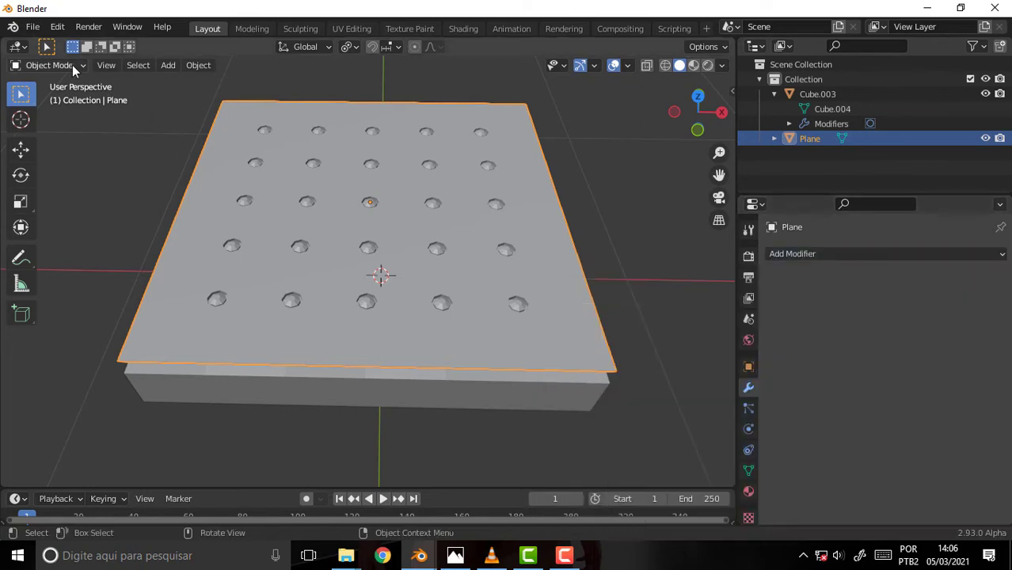
left_click(70, 65)
left_click(56, 101)
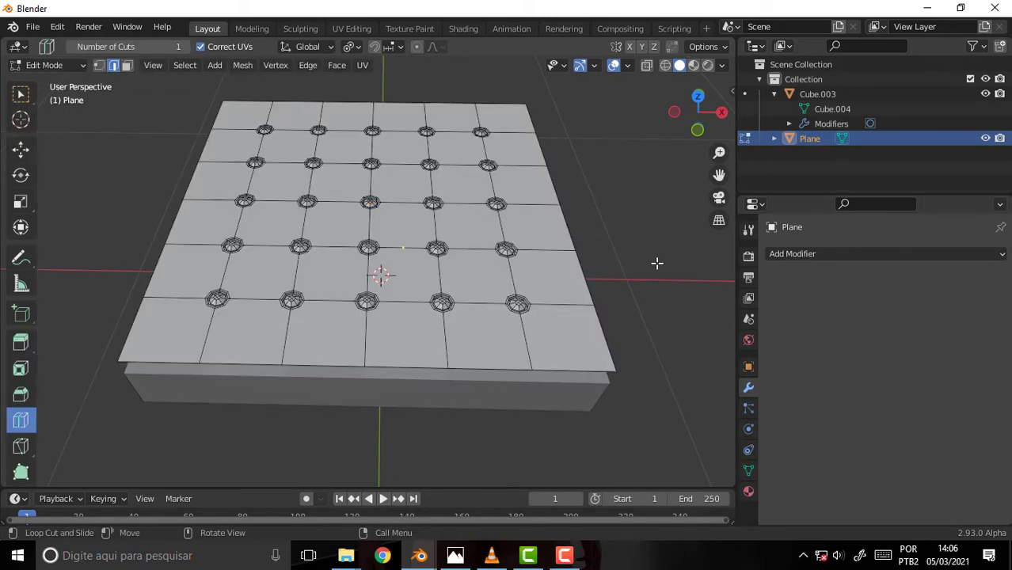
left_click(791, 253)
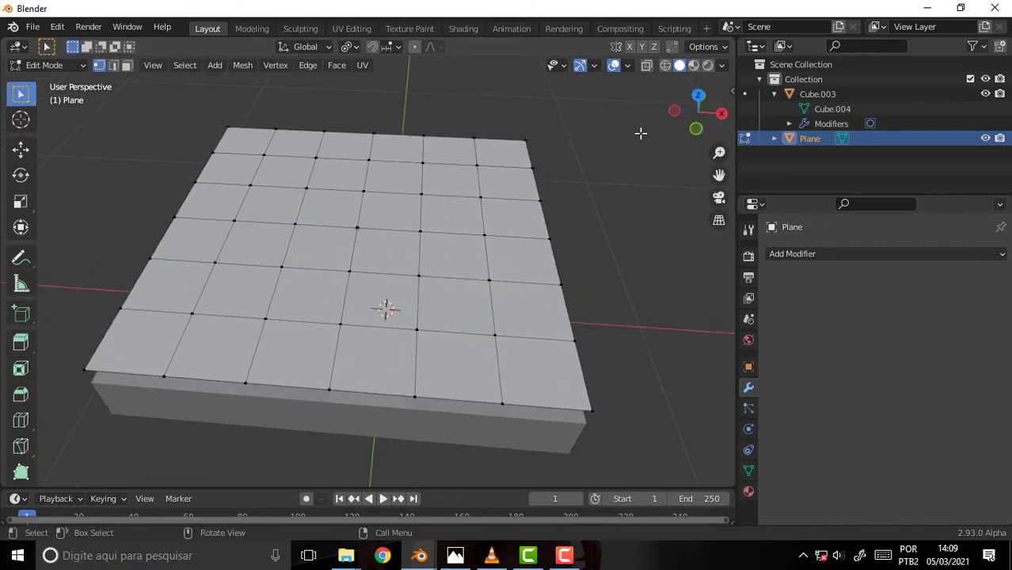
mouse_move(639, 133)
middle_mouse_down()
mouse_move(634, 212)
mouse_move(641, 139)
mouse_move(648, 158)
mouse_move(617, 310)
mouse_move(638, 149)
middle_mouse_up()
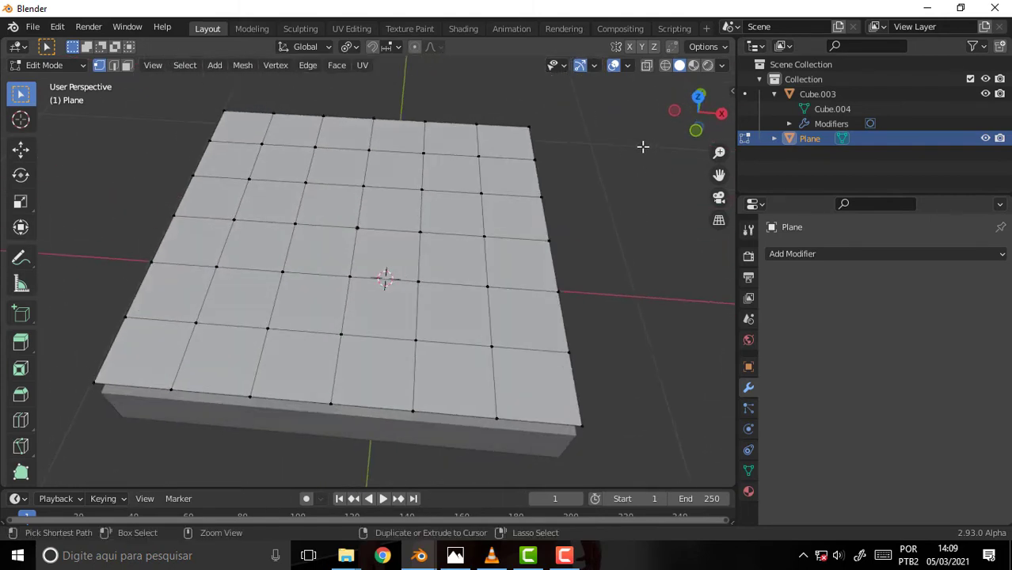
key("ctrl+KP_Add")
key("ctrl+KP_Add")
key("3")
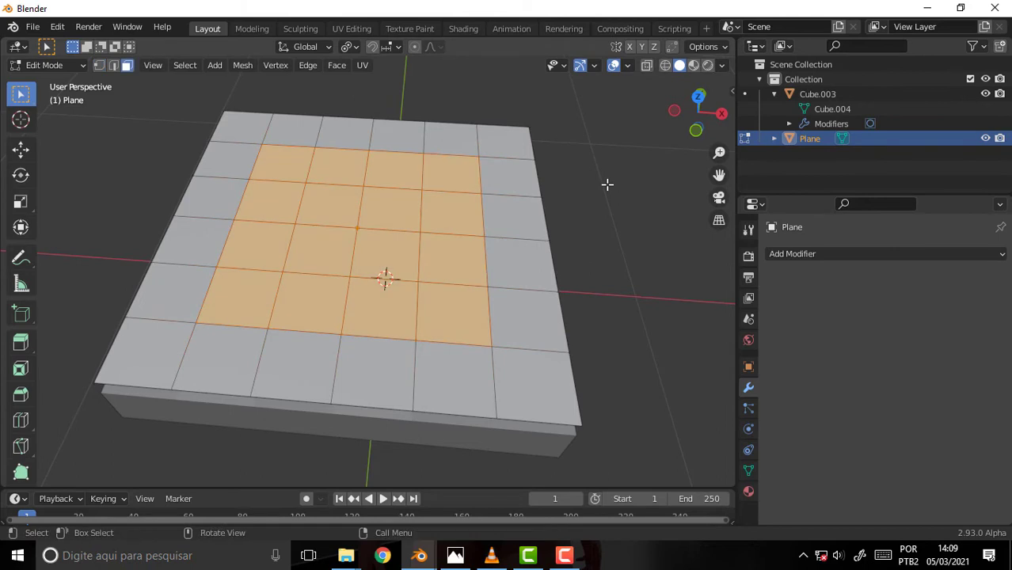
key("alt+a")
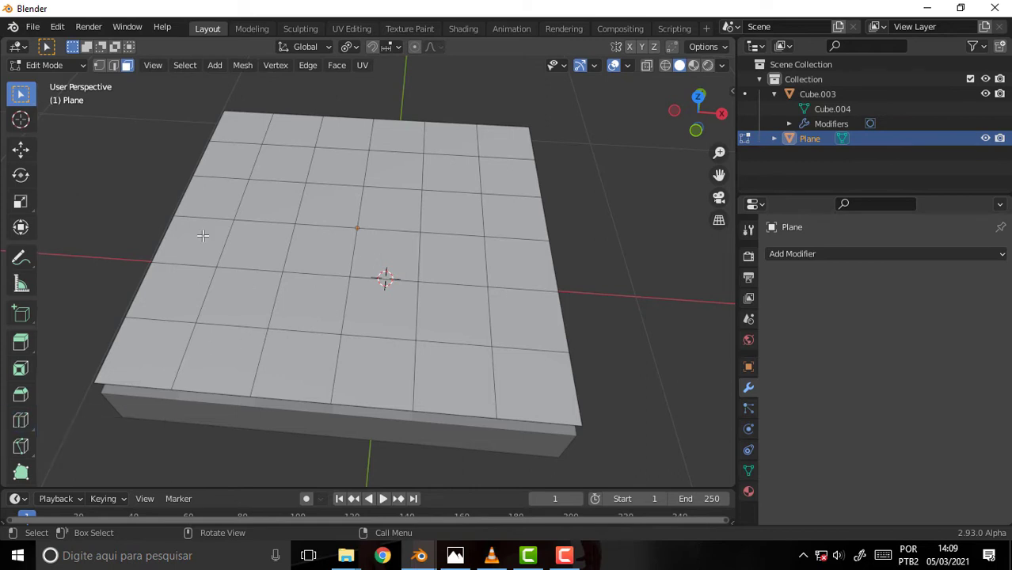
- Try selecting individual faces across the grid, undoing some of the picks
left_click(317, 190)
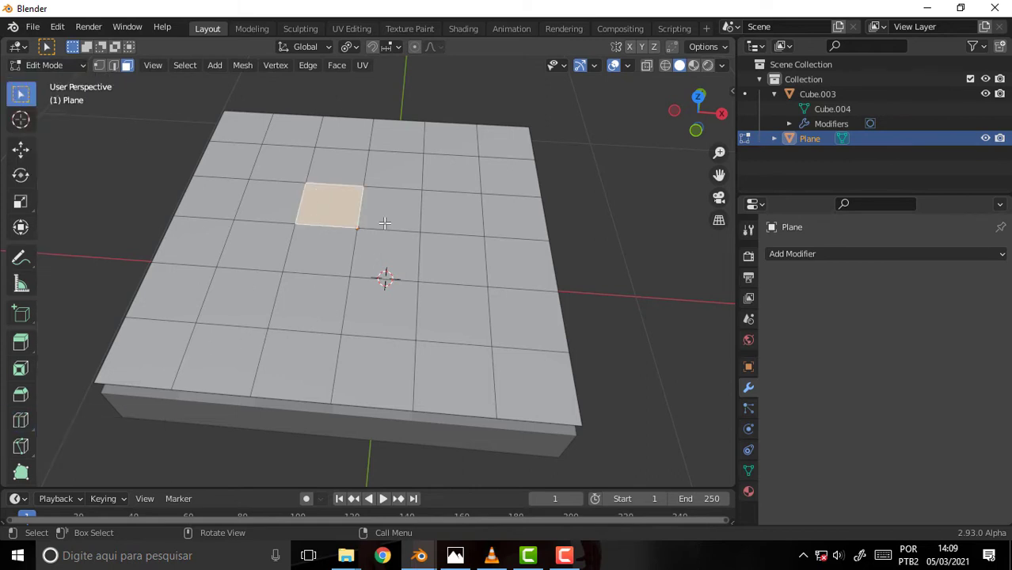
key("ctrl+z")
left_click(387, 185)
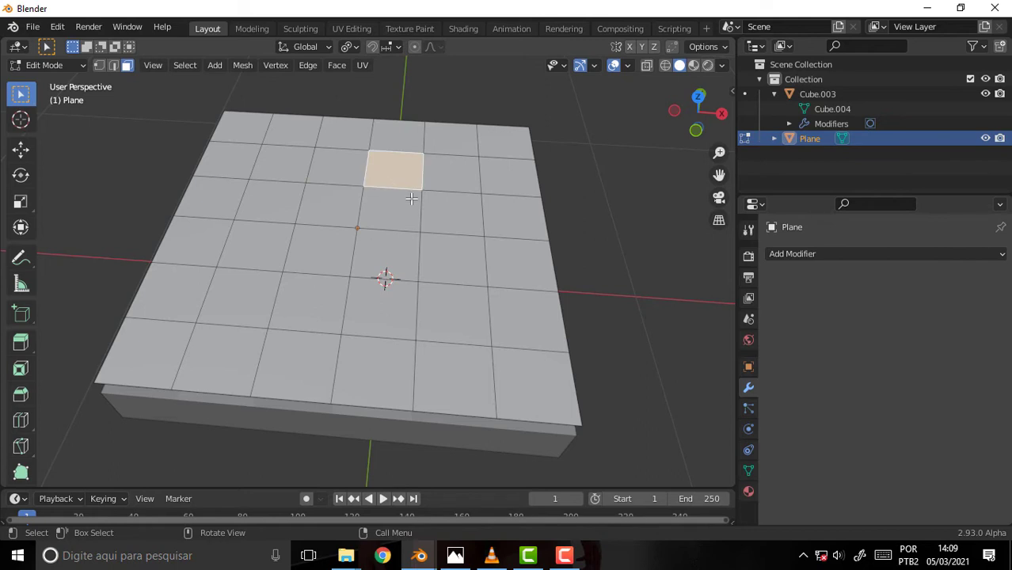
key("ctrl+z")
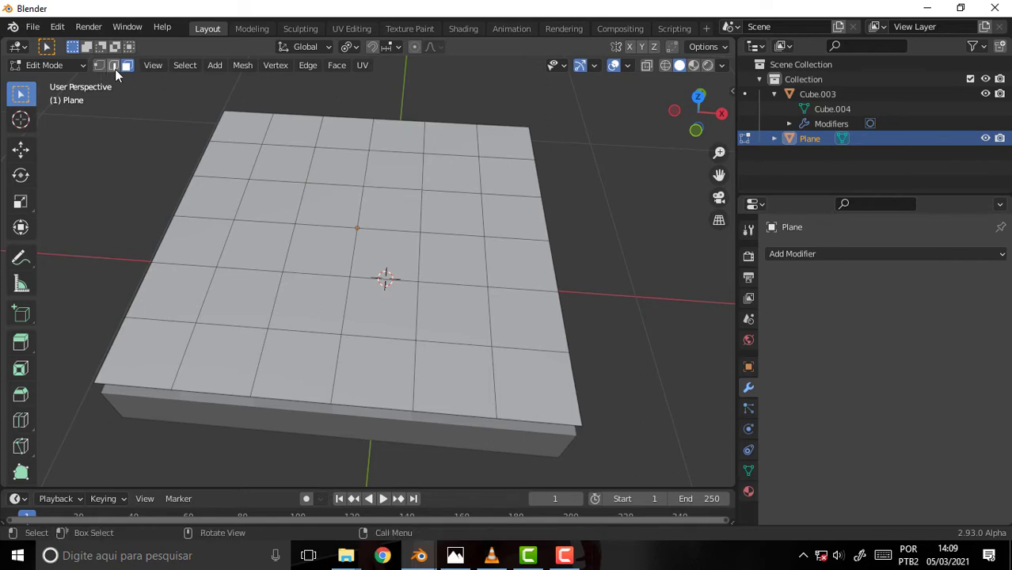
left_click(427, 210, "ctrl")
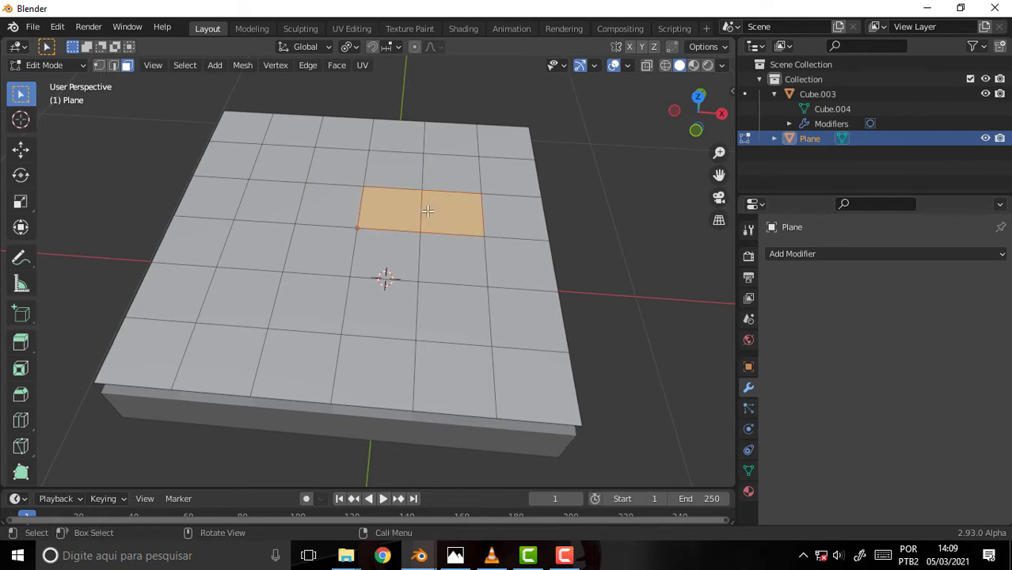
left_click(517, 224)
left_click(409, 195)
left_click(317, 171)
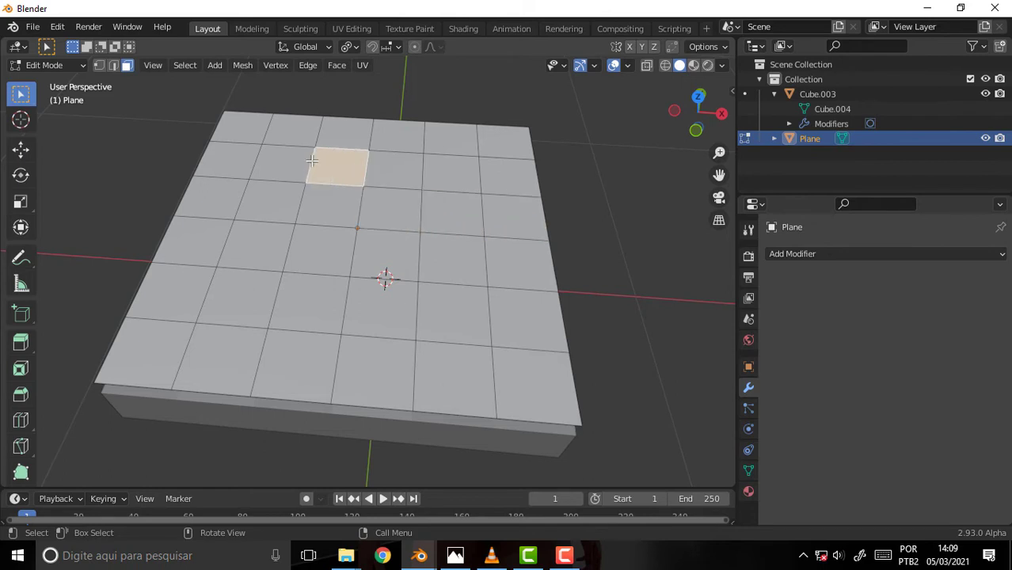
left_click(398, 200)
left_click(412, 313)
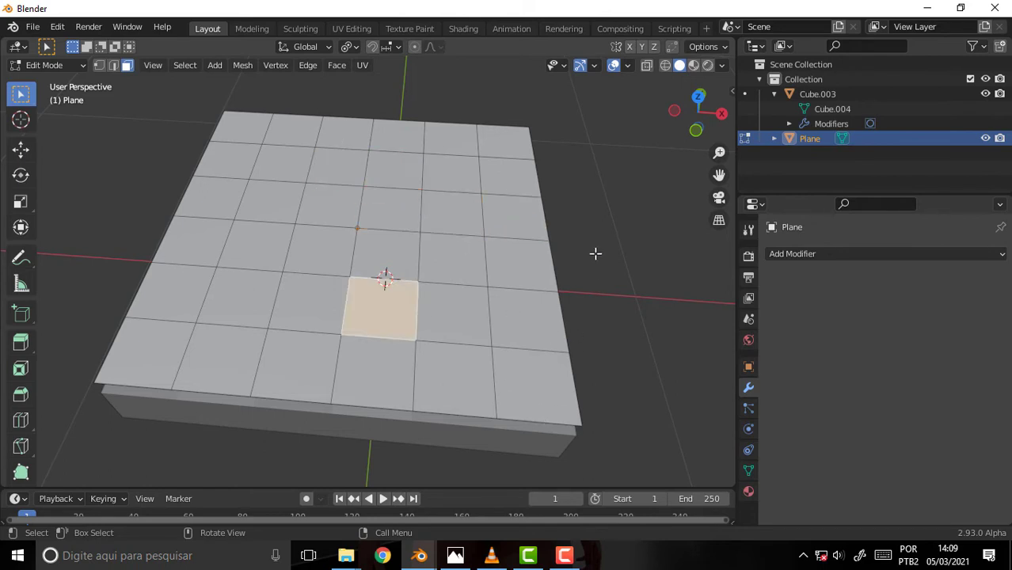
- Undo the test face selections, return to Object Mode and look over the plane
key("ctrl+z")
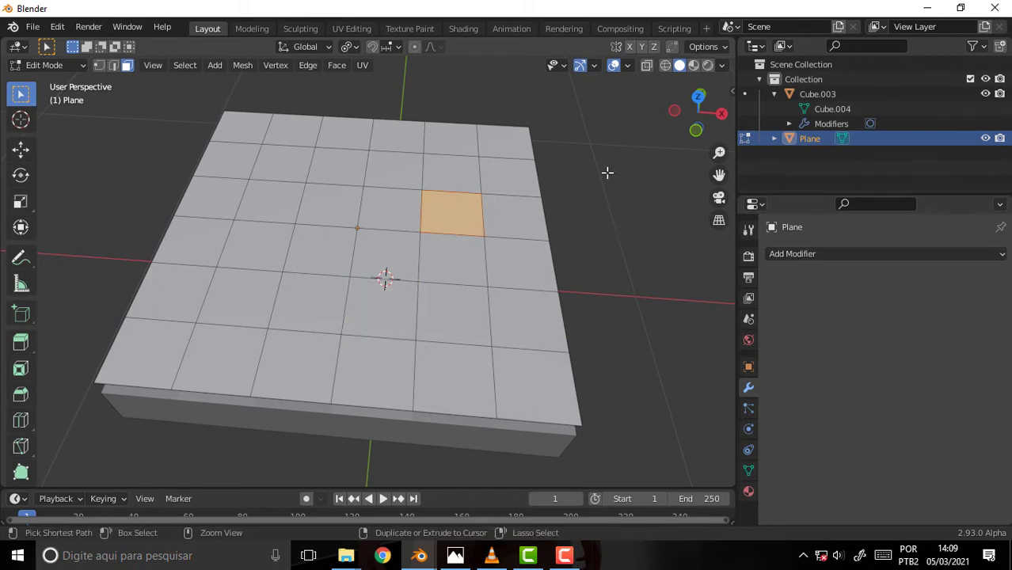
key("ctrl+z")
key("ctrl+z")
key("ctrl+z")
key("ctrl+z")
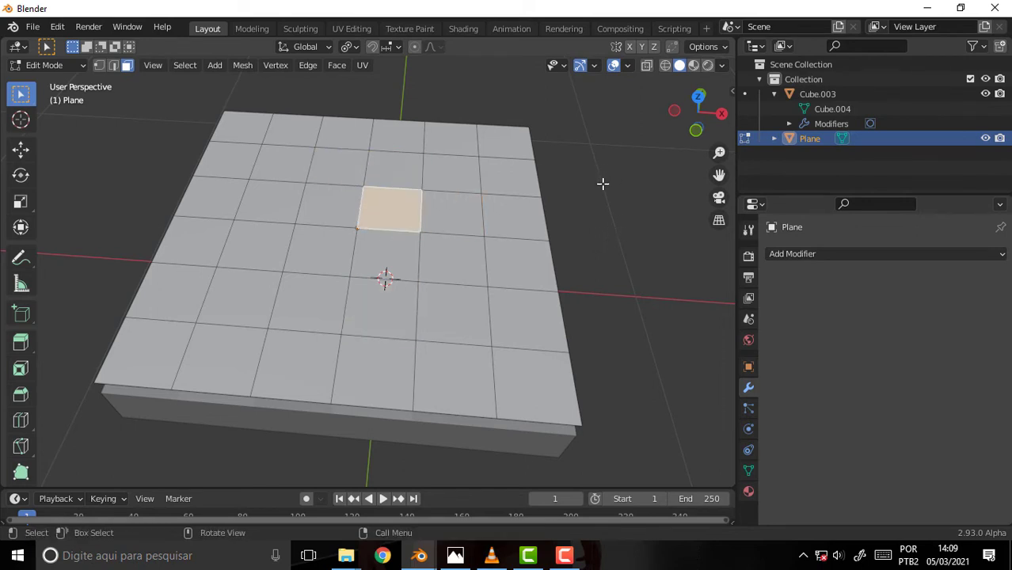
key("ctrl+z")
key("ctrl+z")
key("ctrl+z")
key("ctrl+z")
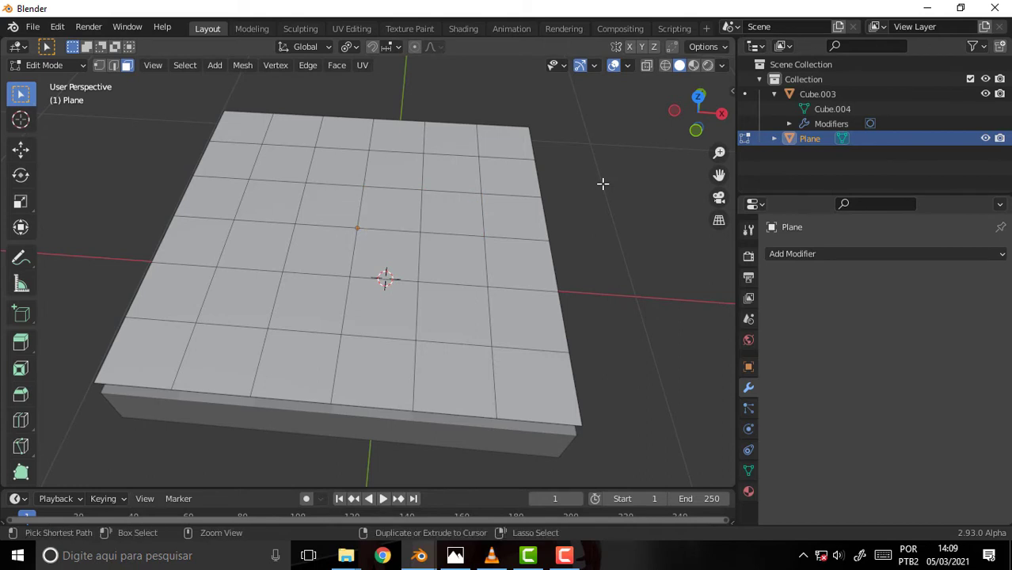
key("ctrl+z")
key("ctrl+z")
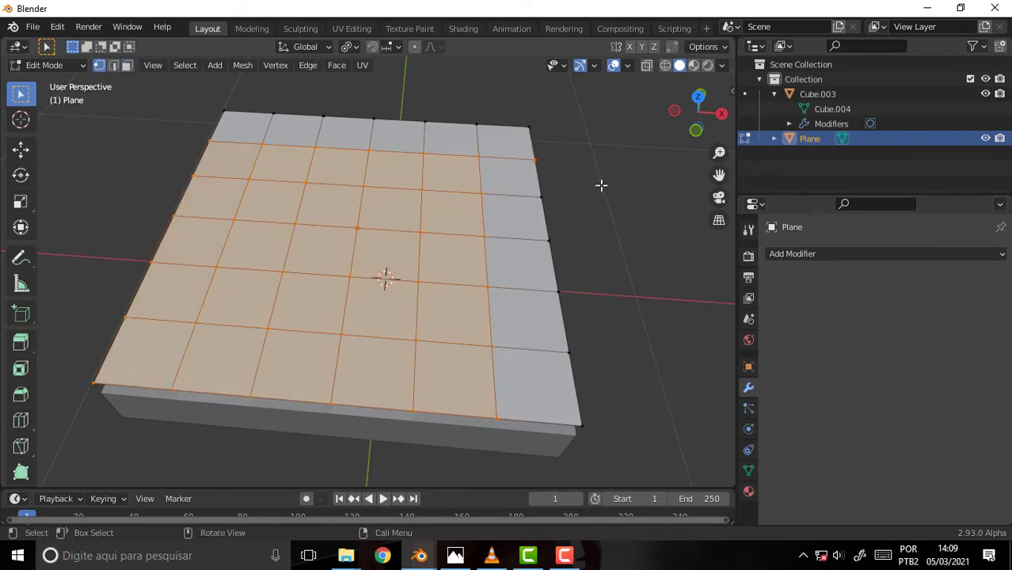
key("ctrl+z")
key("ctrl+z")
key("ctrl+z")
key("ctrl+z")
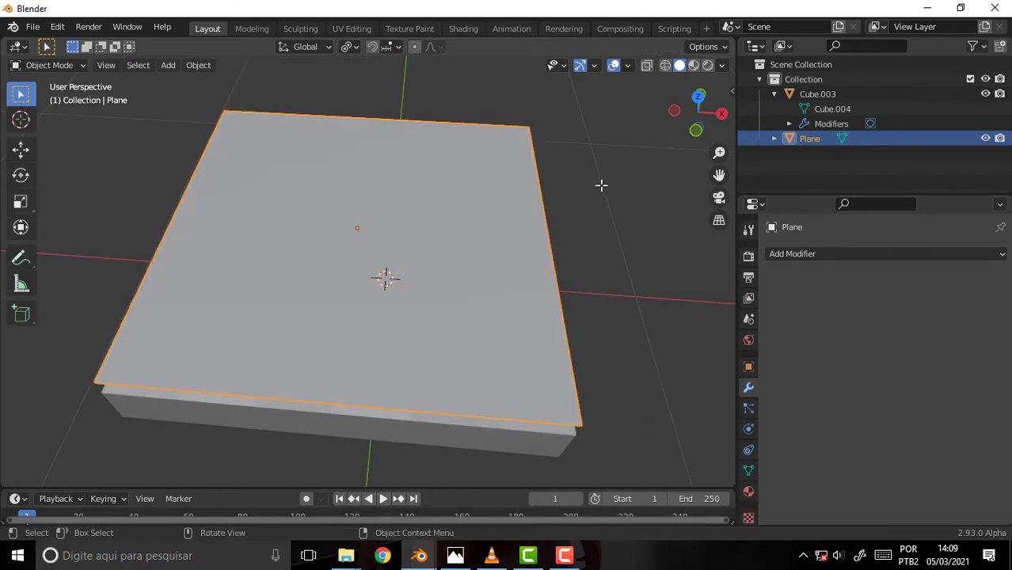
middle_click_drag(594, 187, 610, 192)
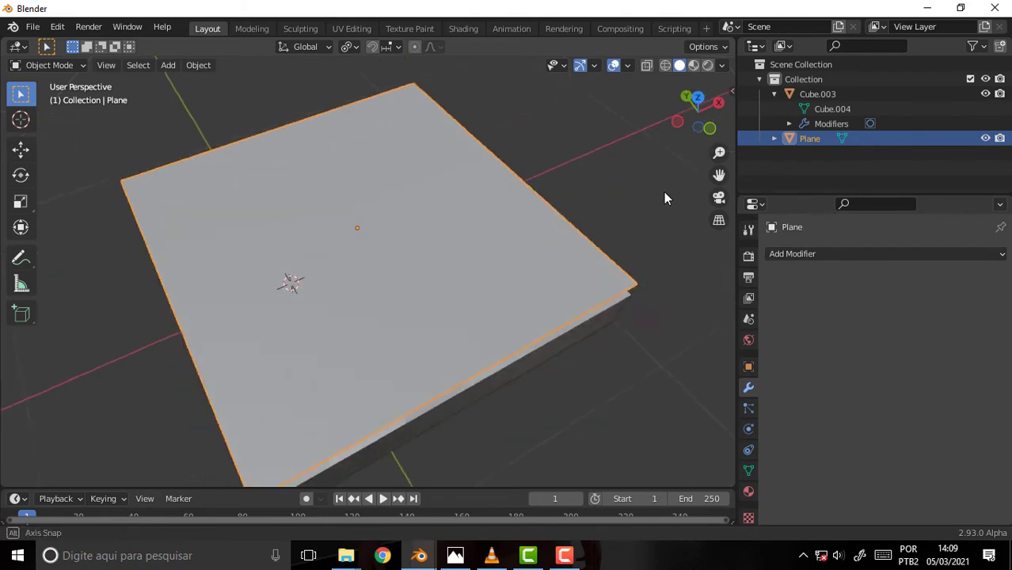
- Select the Plane instead of the base block Cube.003 and enter Edit Mode
right_click(448, 166)
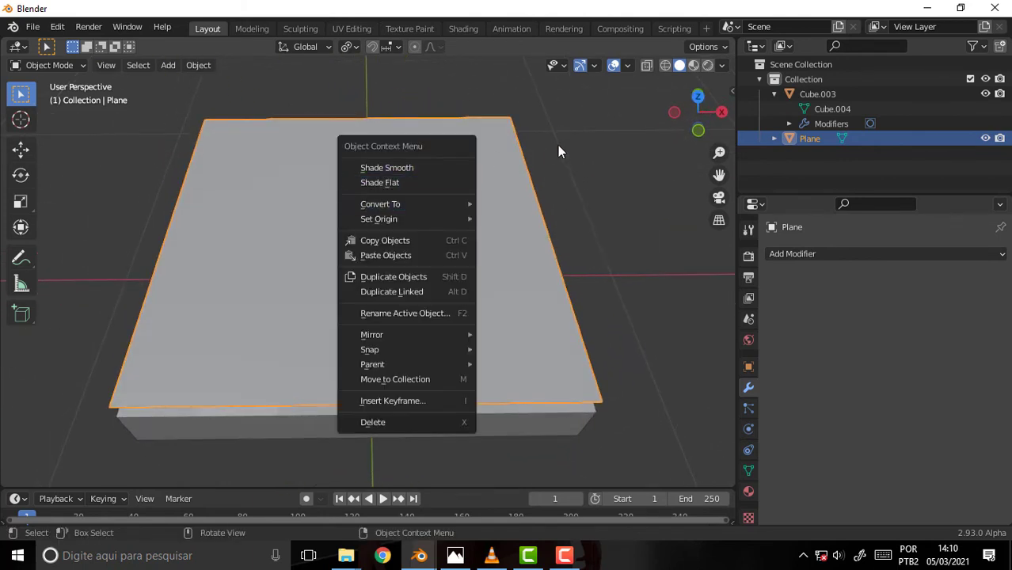
left_click(380, 183)
left_click(207, 187)
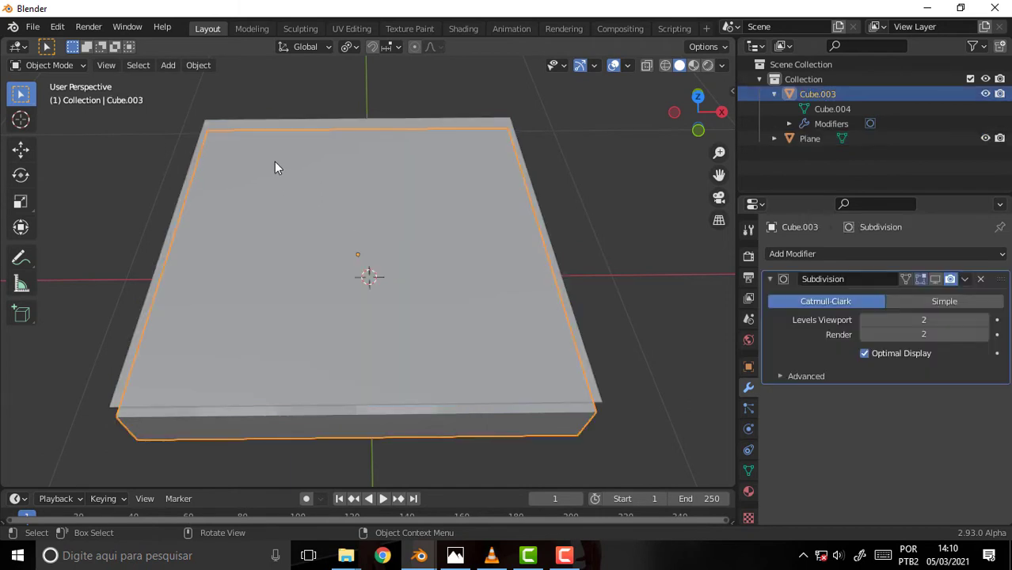
left_click(217, 162)
left_click(47, 65)
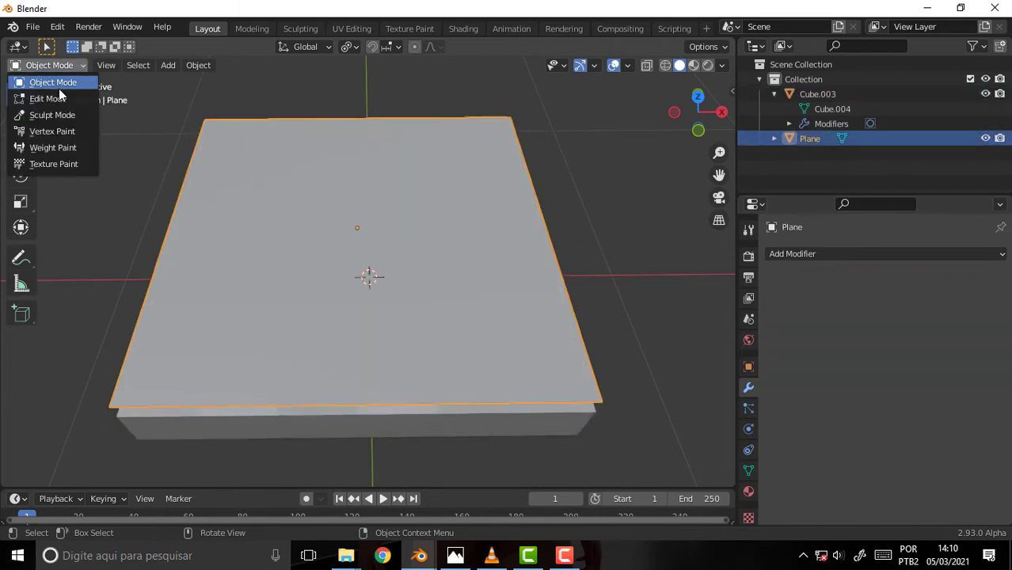
left_click(51, 98)
- Subdivide the whole plane with 10 cuts to form an 11×11 face grid
right_click(419, 151)
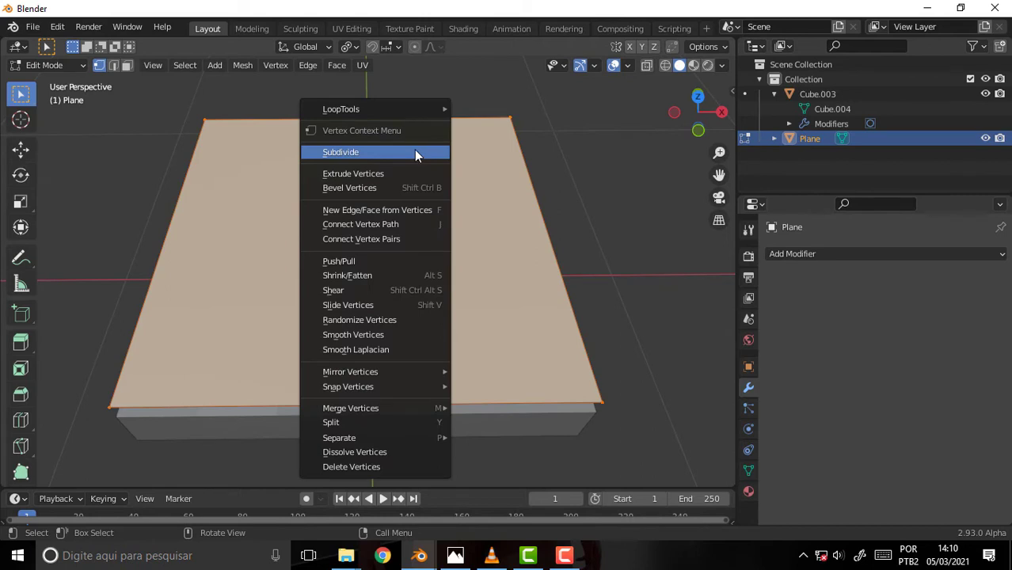
left_click(414, 150)
left_click(190, 373)
type("10")
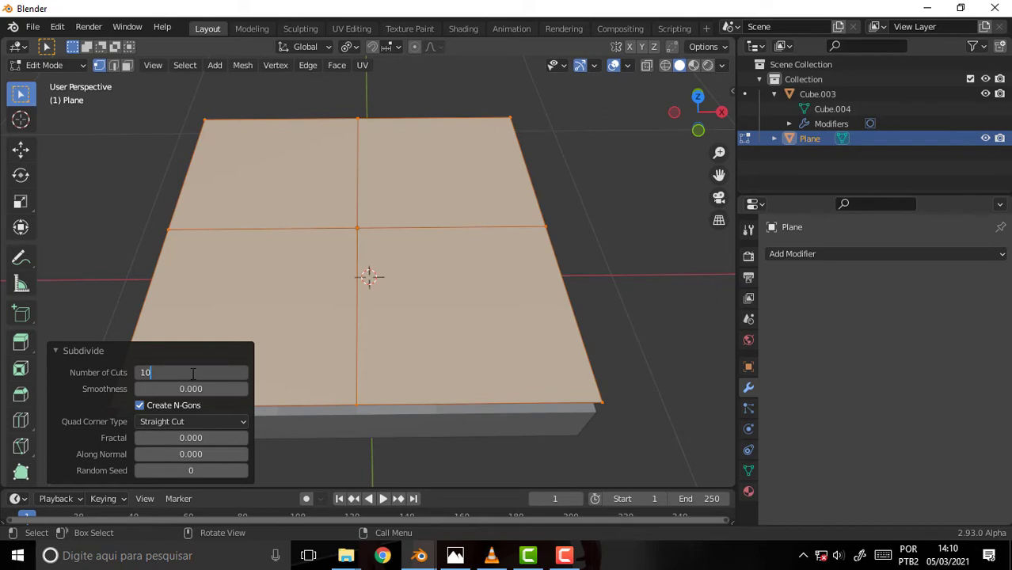
key("Return")
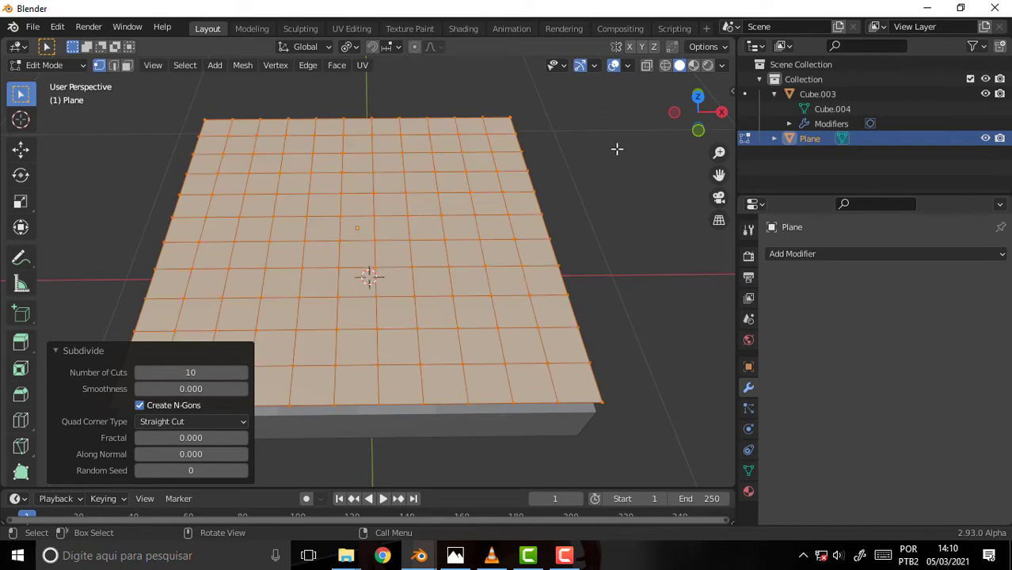
mouse_move(617, 149)
middle_mouse_down()
mouse_move(623, 171)
mouse_move(620, 163)
middle_mouse_up()
- Deselect everything and pick four evenly spaced button-point vertices along the first row
left_click(615, 170)
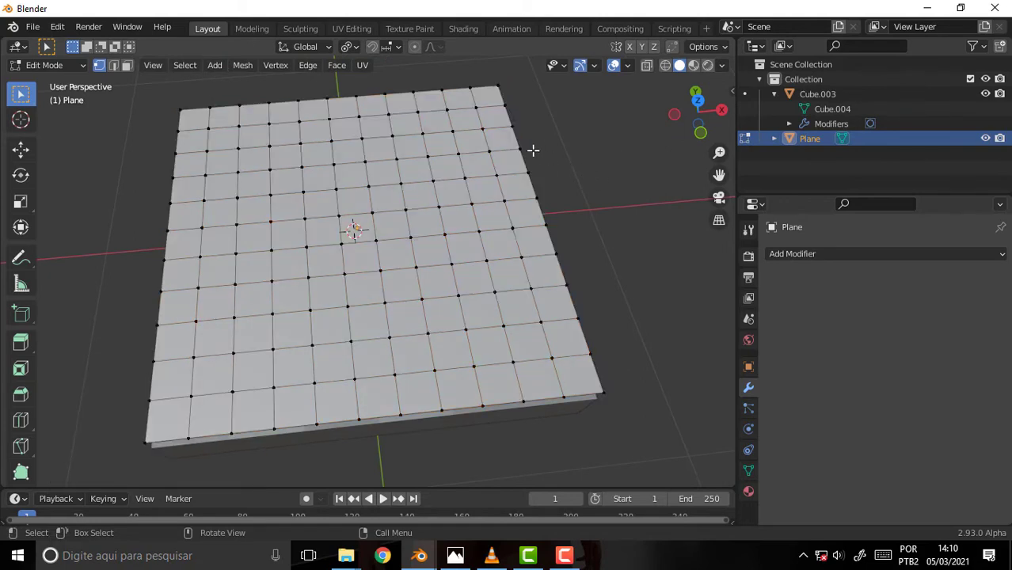
left_click(452, 132)
left_click(392, 136, "shift")
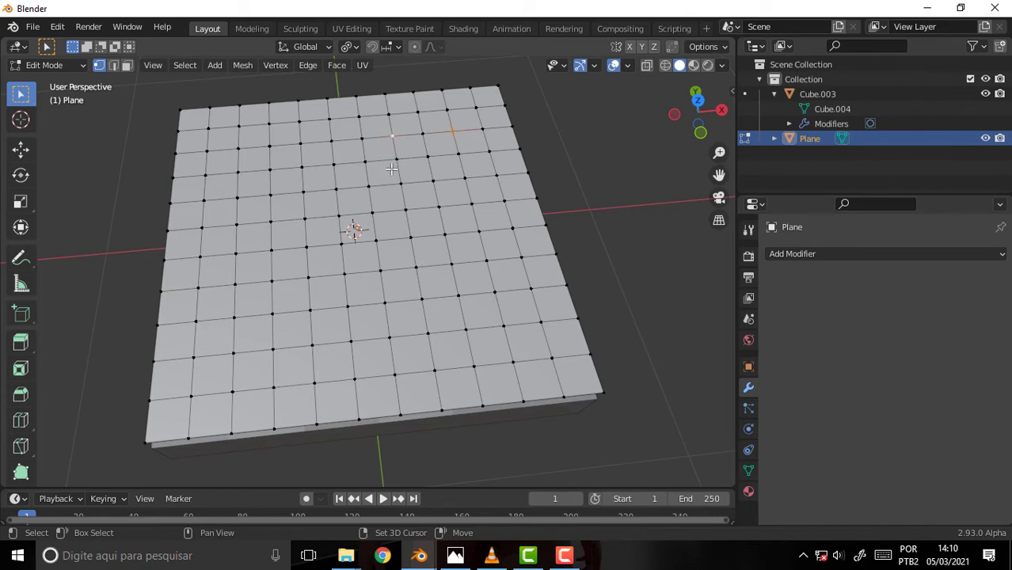
left_click(324, 143, "shift")
left_click(207, 150, "shift")
- Add five button points in the next row and apply a one-cut Subdivide to the selection
left_click(204, 200, "shift")
left_click(270, 195, "shift")
left_click(336, 190, "shift")
left_click(403, 185, "shift")
left_click(465, 178, "shift")
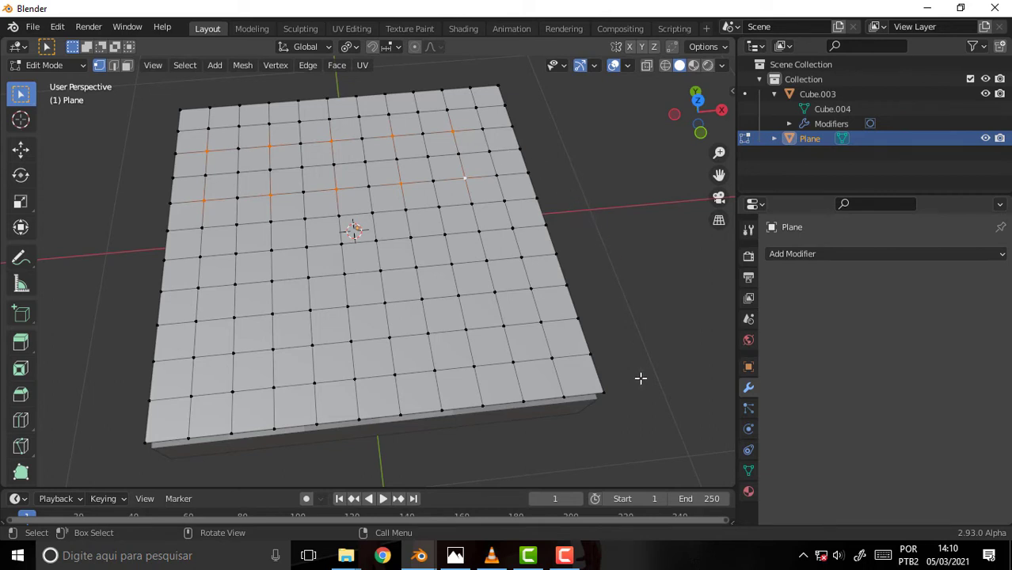
left_click(563, 555)
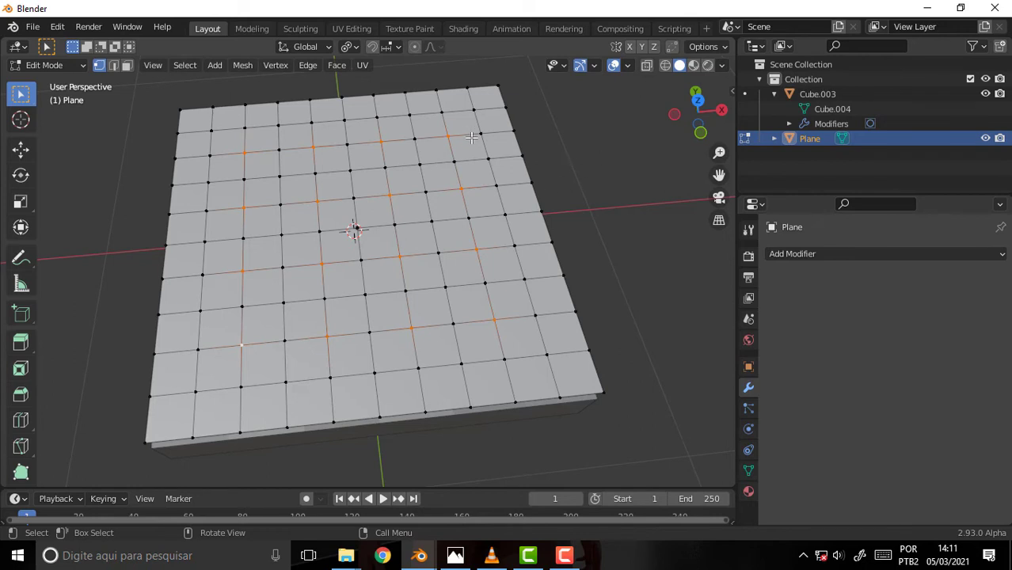
right_click(595, 129)
left_click(595, 130)
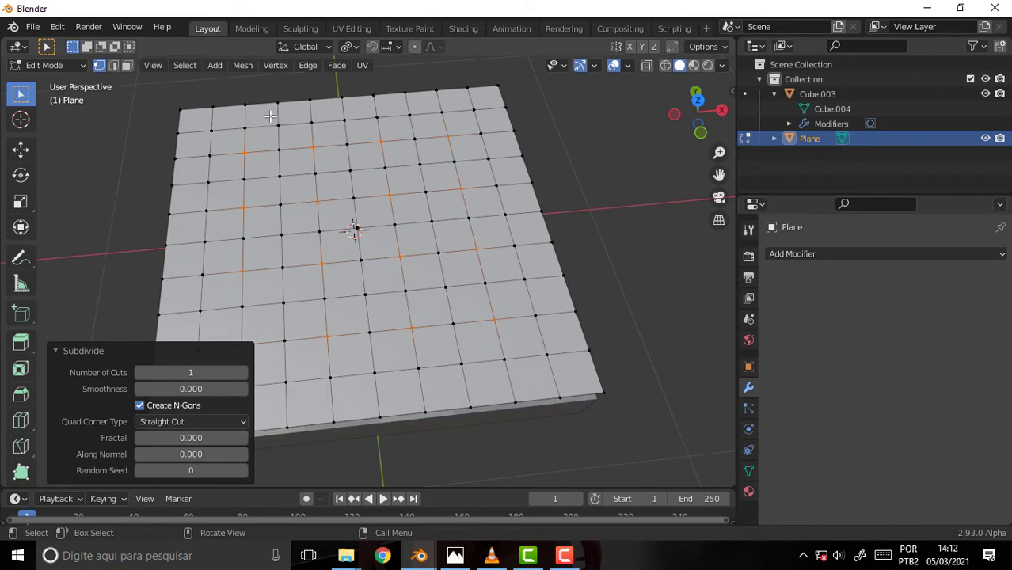
- Save, then vertex-bevel the button points (Ctrl+Shift+B) into one-segment 0.0332 m diamond faces
key("ctrl+s")
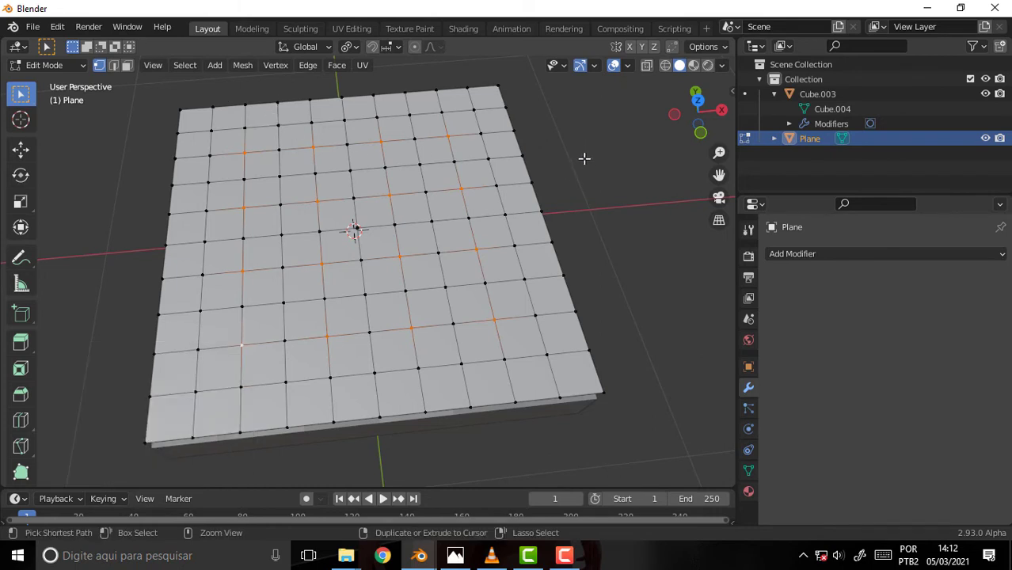
key("ctrl+b")
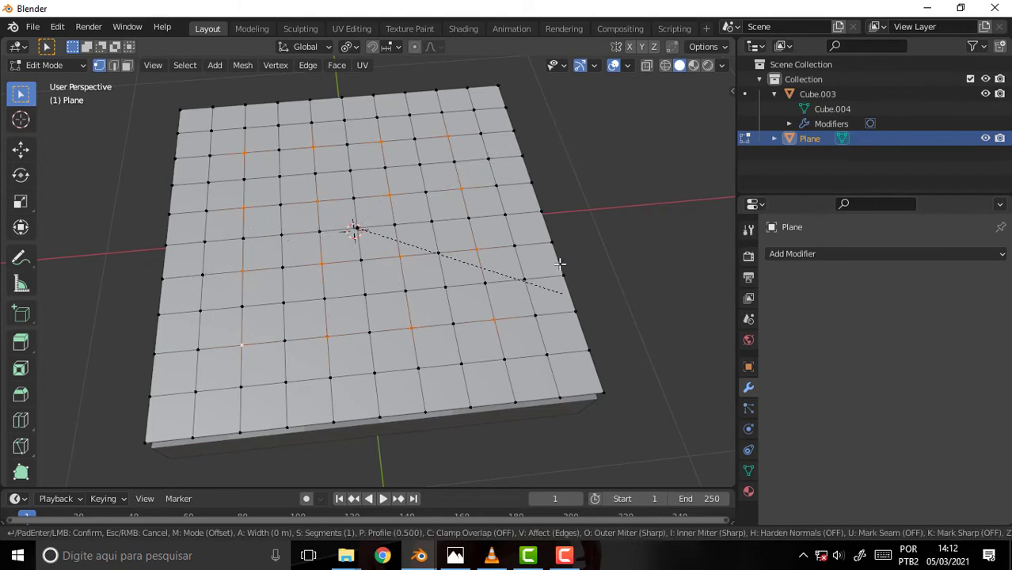
key("v")
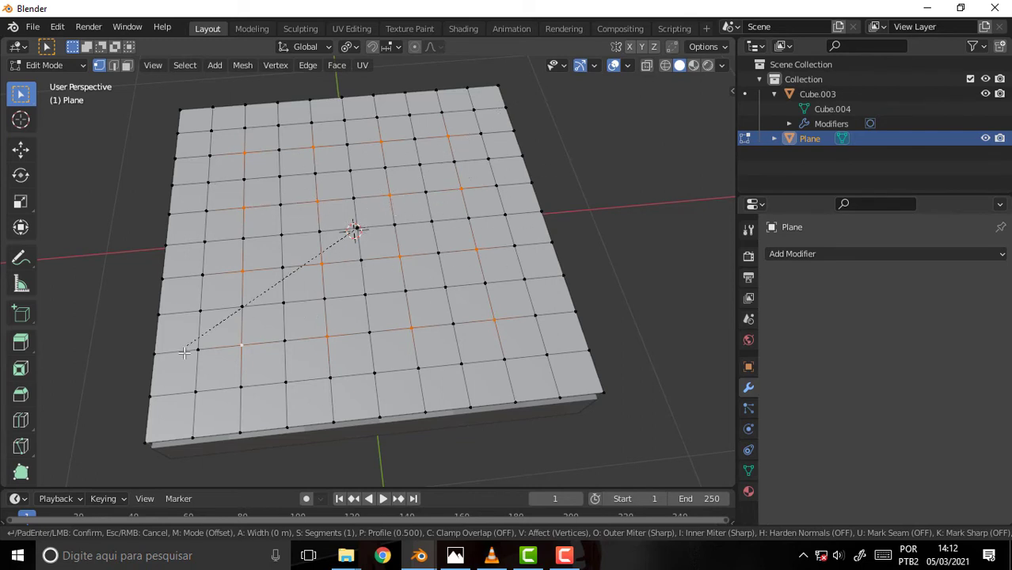
key("v")
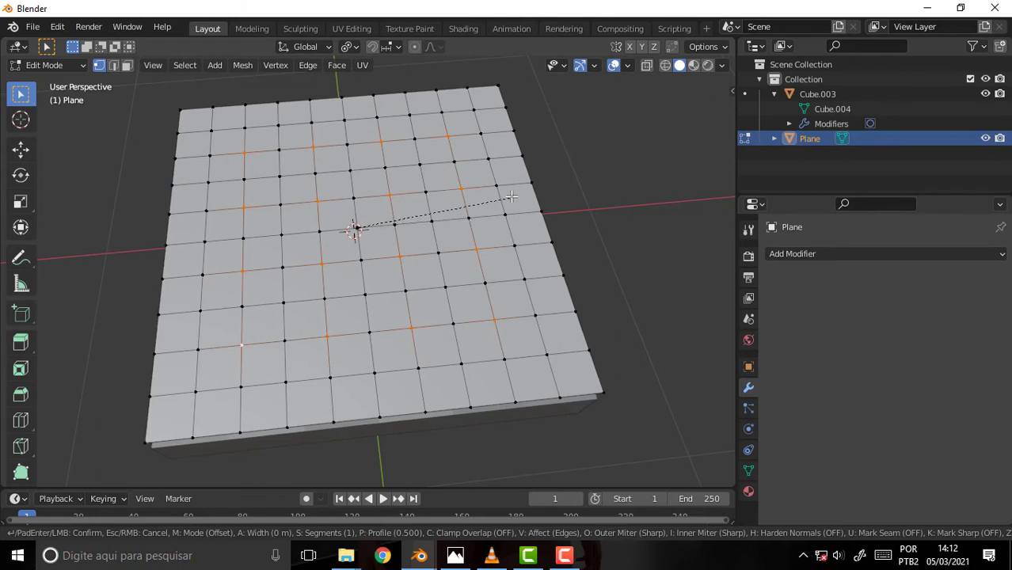
key("Escape")
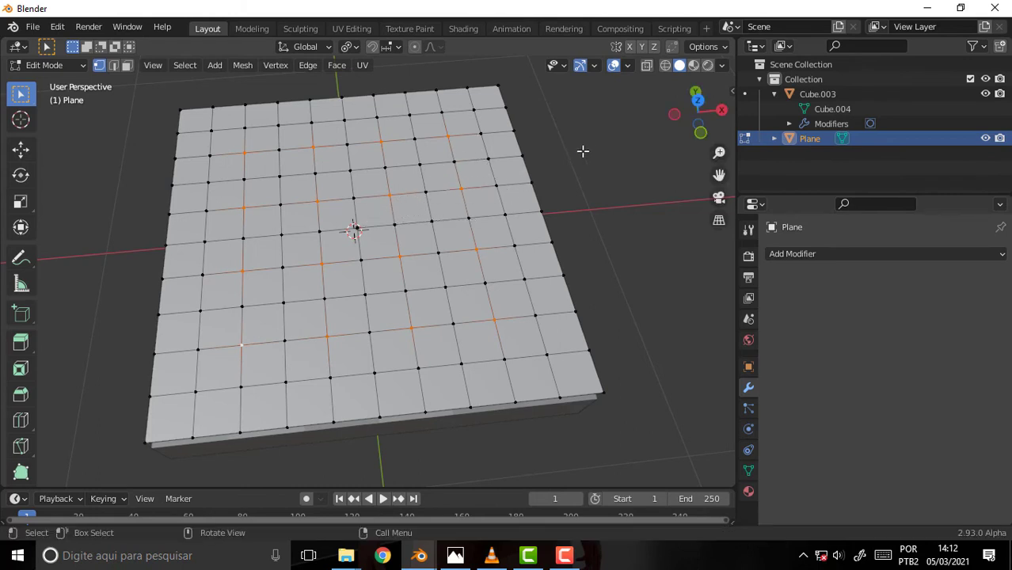
key("ctrl+z")
key("ctrl+shift+z")
key("ctrl")
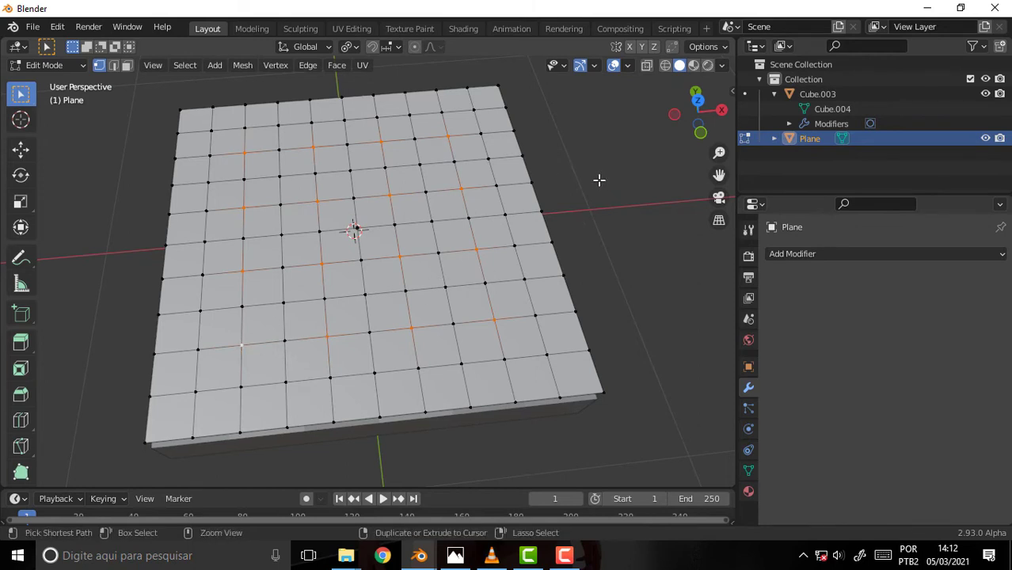
key("ctrl+shift+b")
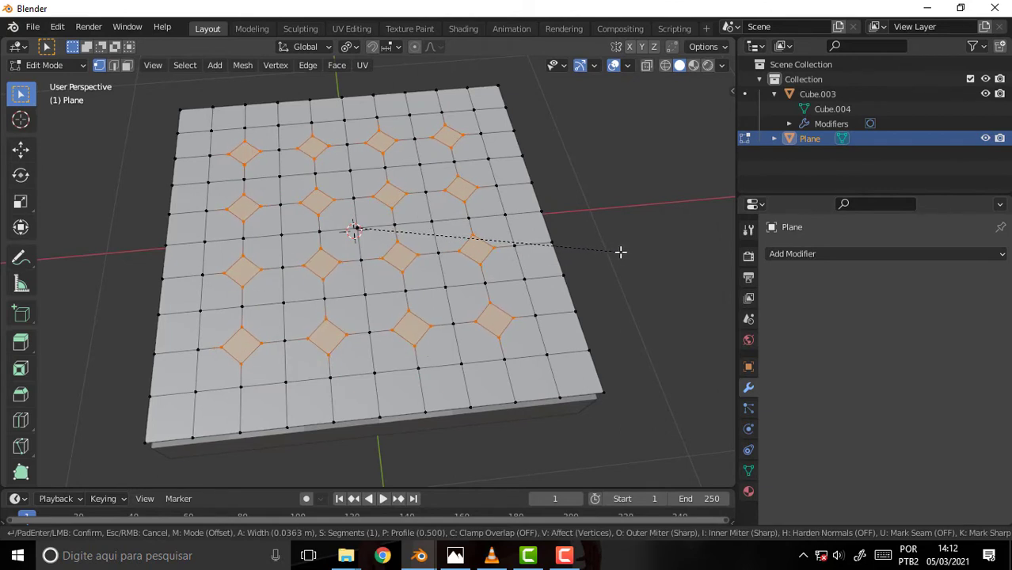
left_click(619, 252)
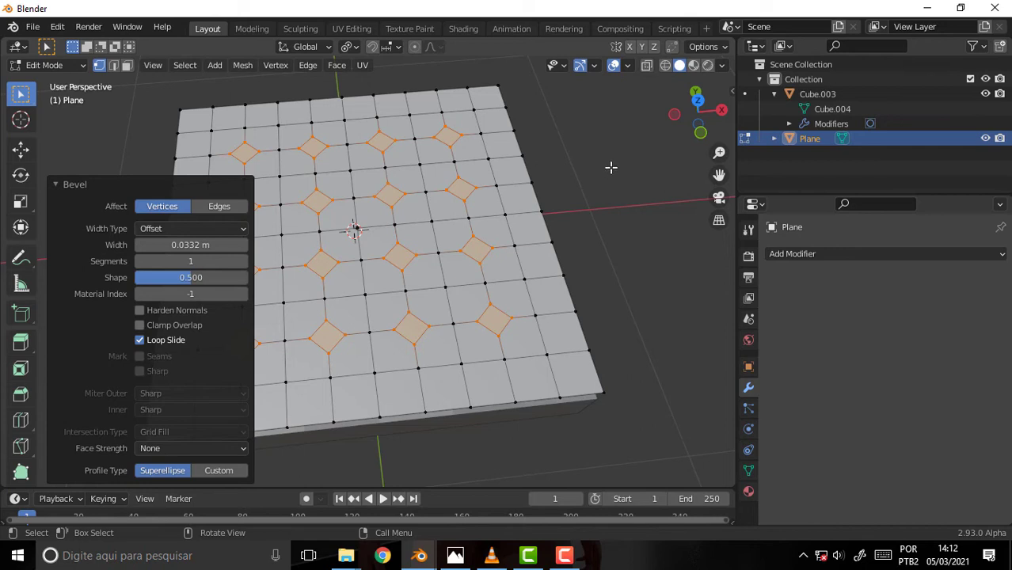
- Subdivide the diamond button faces
right_click(606, 150)
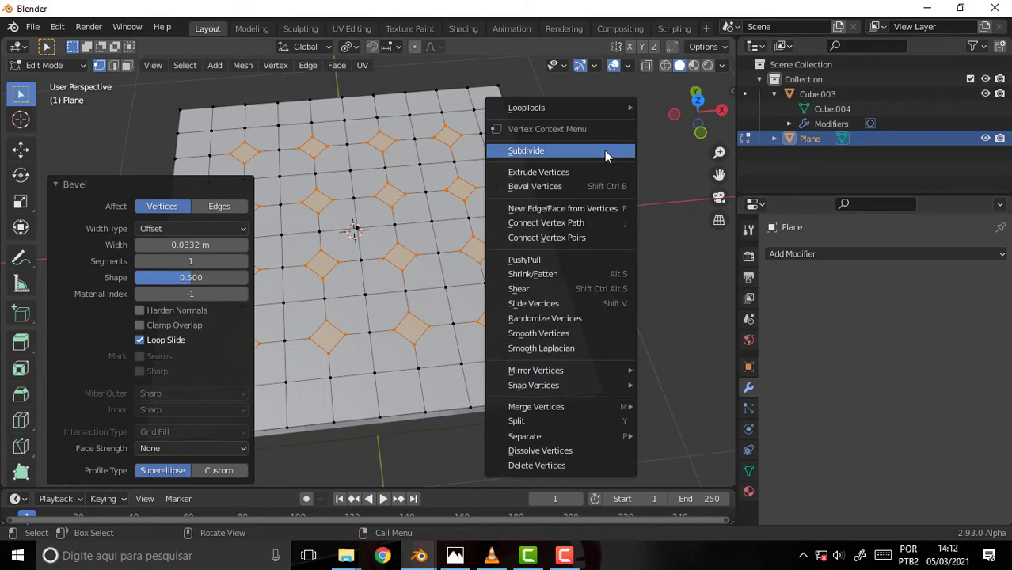
left_click(604, 151)
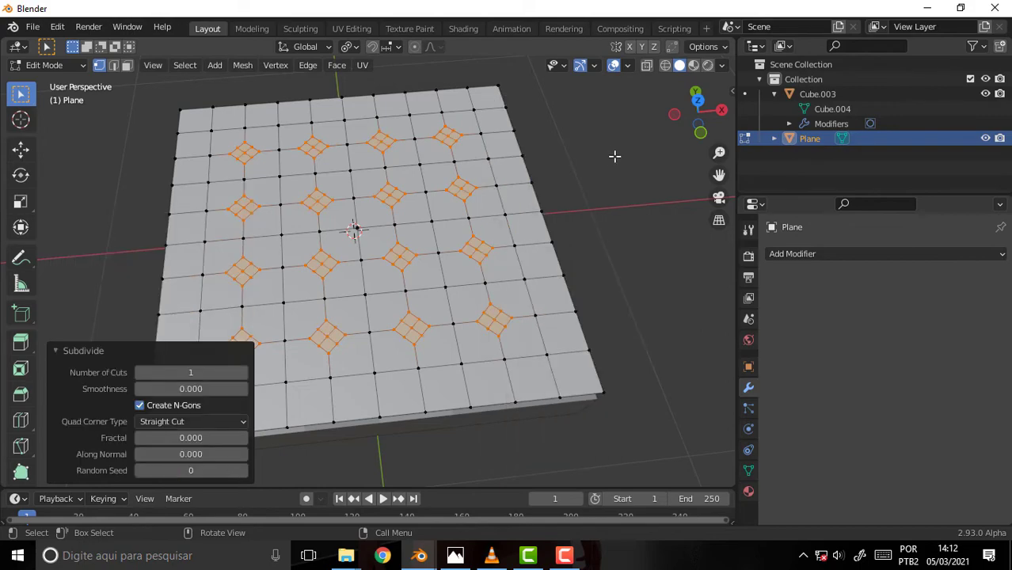
middle_click_drag(614, 156, 613, 170)
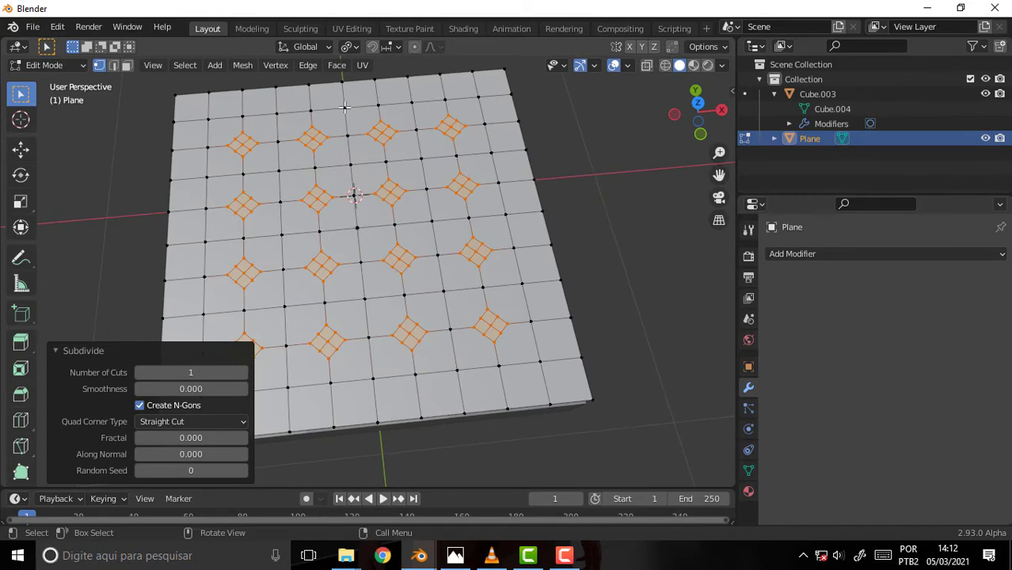
- Round each diamond into a regular ring with LoopTools Circle at 100% influence
right_click(570, 107)
mouse_move(522, 65)
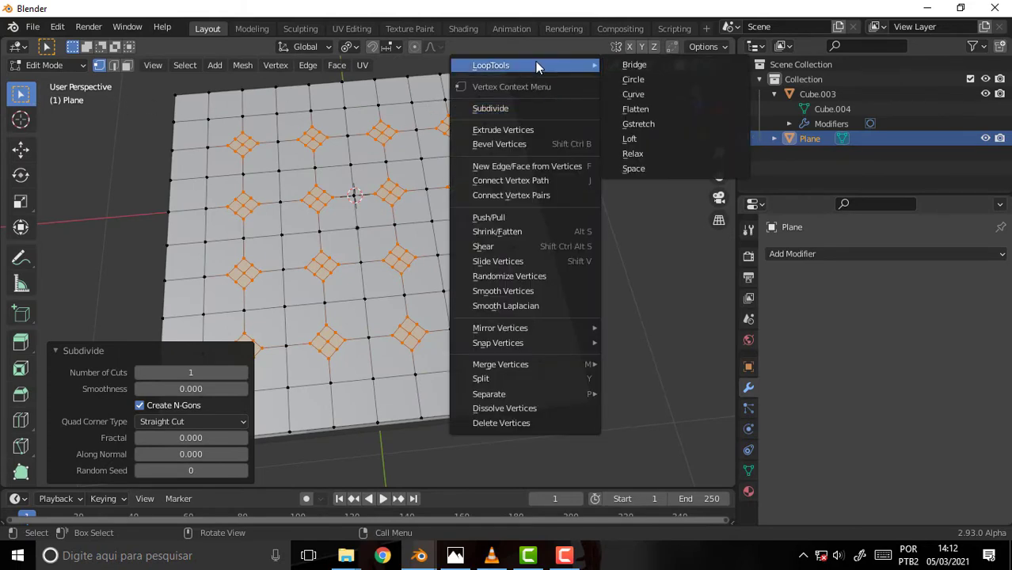
left_click(653, 79)
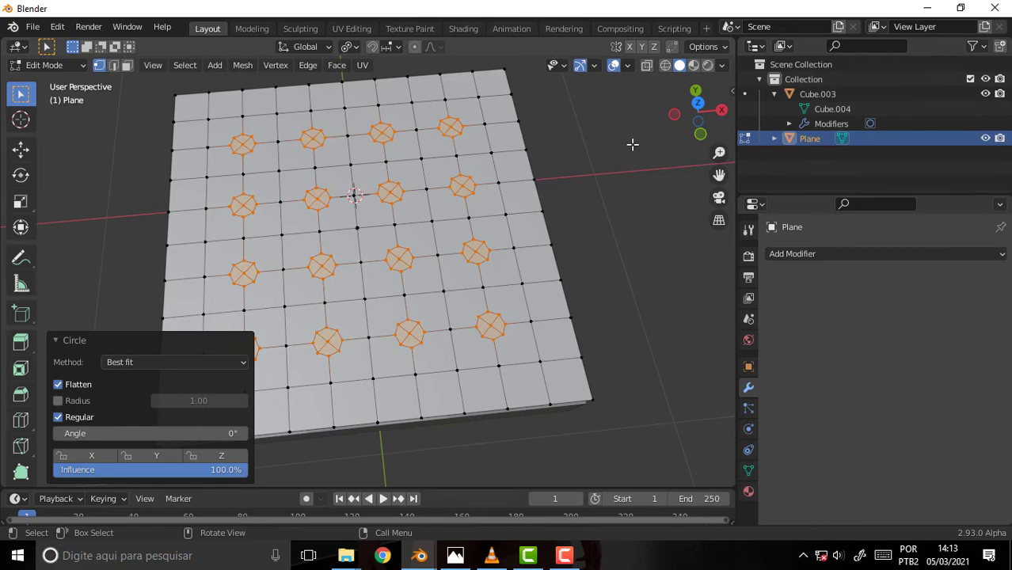
scroll(629, 137, "up", 3)
scroll(629, 136, "up", 2)
scroll(629, 137, "down", 3)
scroll(629, 137, "down", 2)
- Set the pivot to individual origins, extrude the rings in place and shrink them to 0.832
left_click(348, 49)
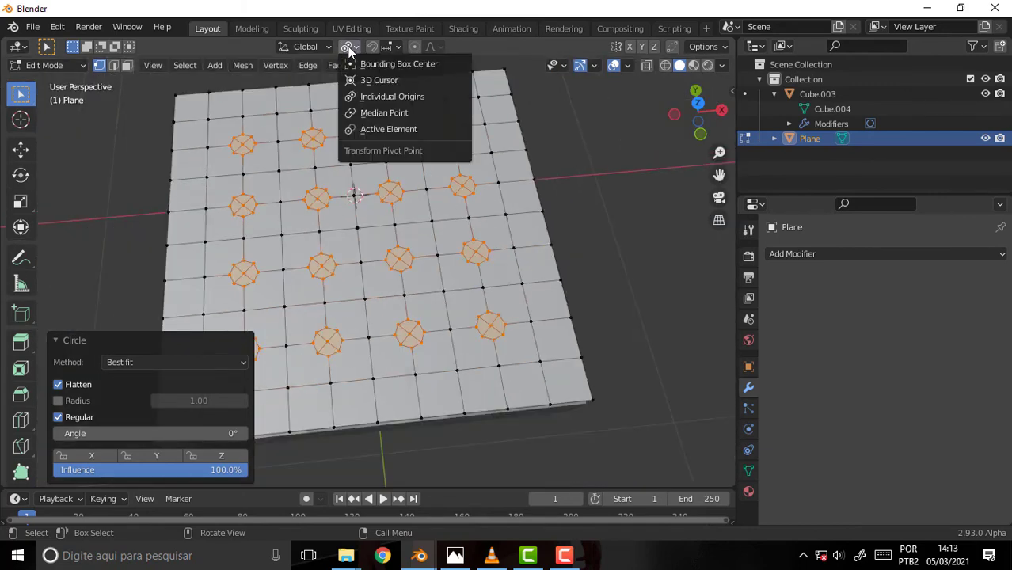
left_click(392, 96)
mouse_move(597, 106)
middle_mouse_down()
mouse_move(570, 116)
mouse_move(586, 107)
middle_mouse_up()
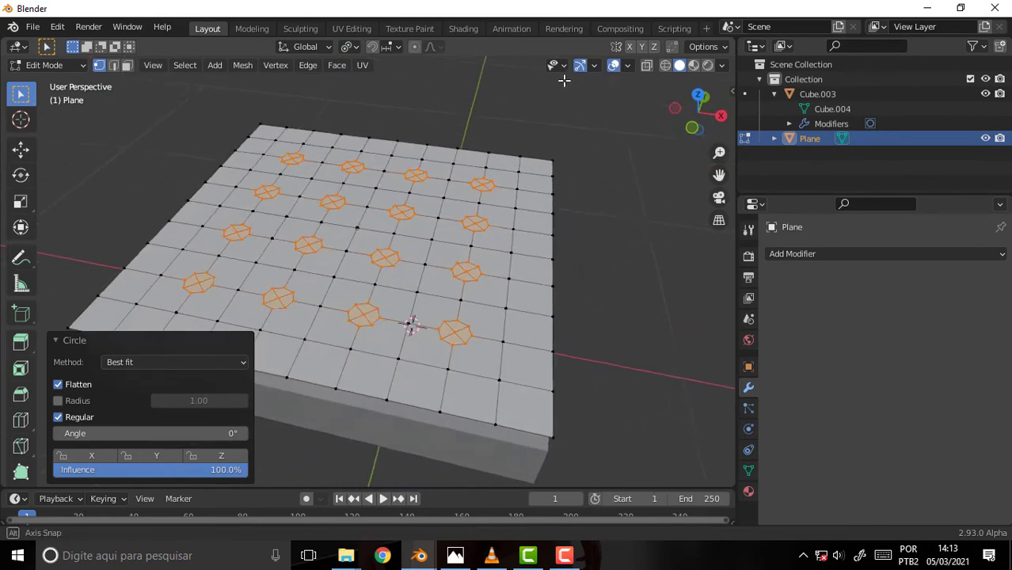
scroll(586, 107, "up", 2)
key("s")
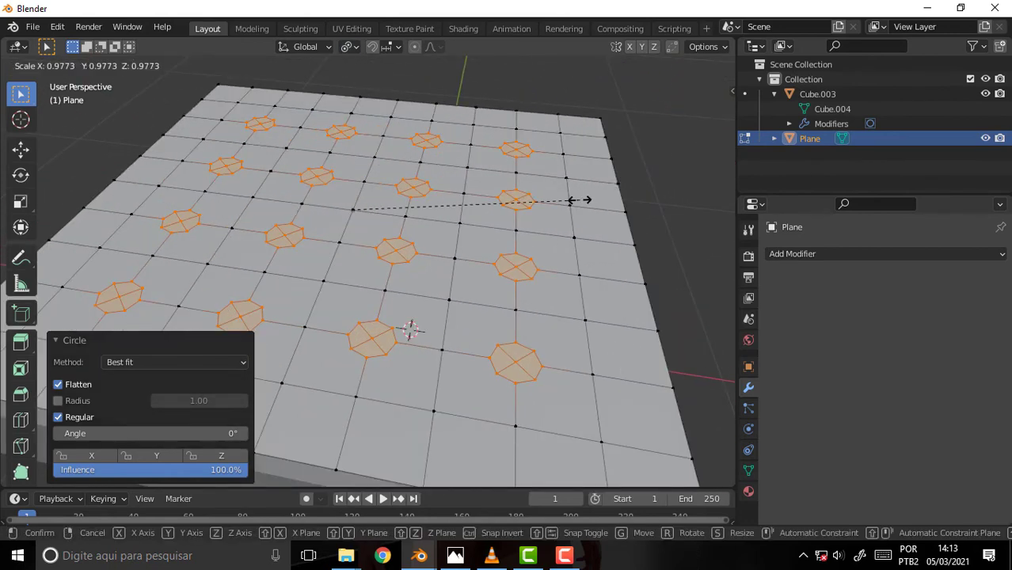
right_click(575, 187)
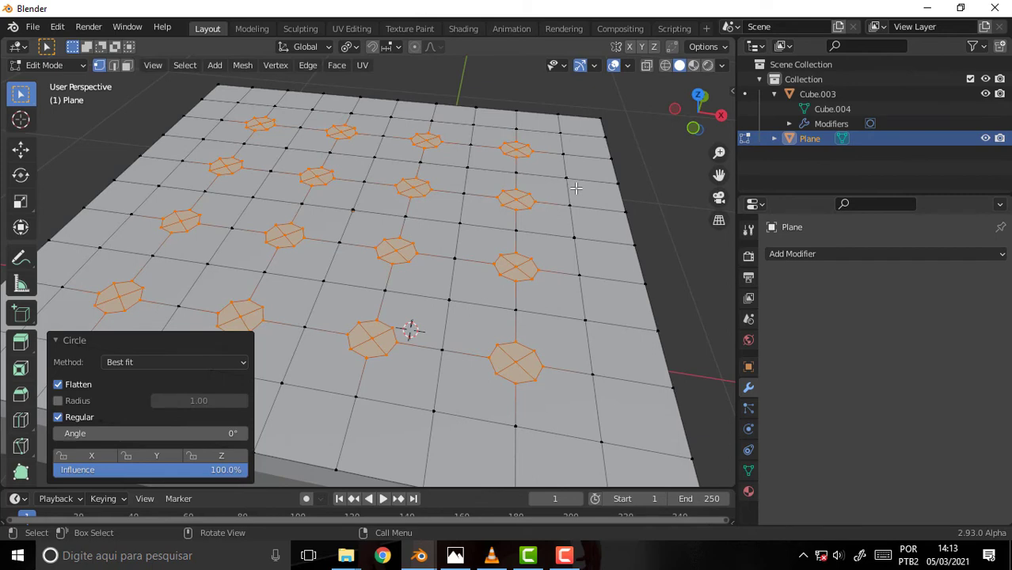
key("e")
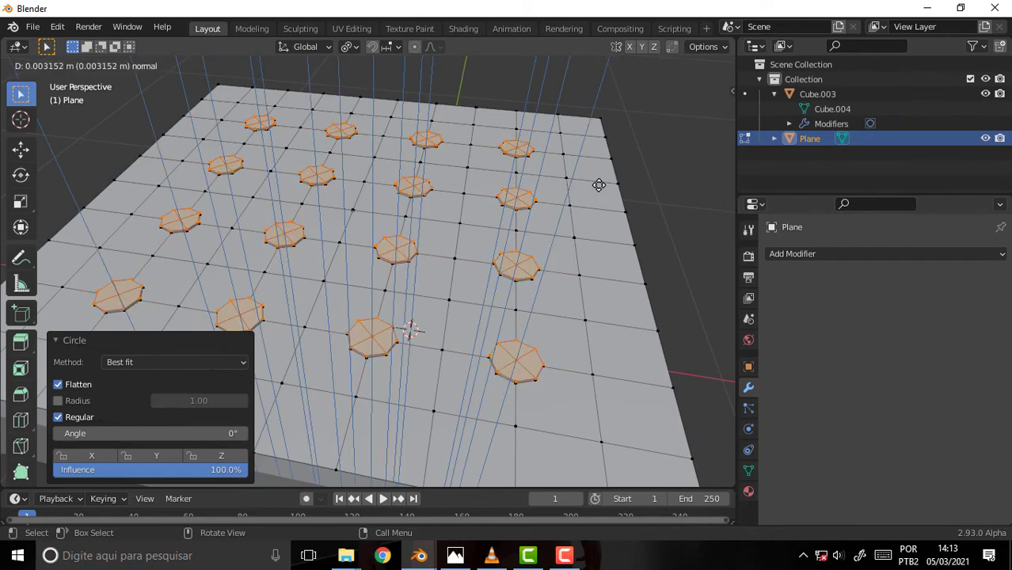
left_click(598, 184)
key("s")
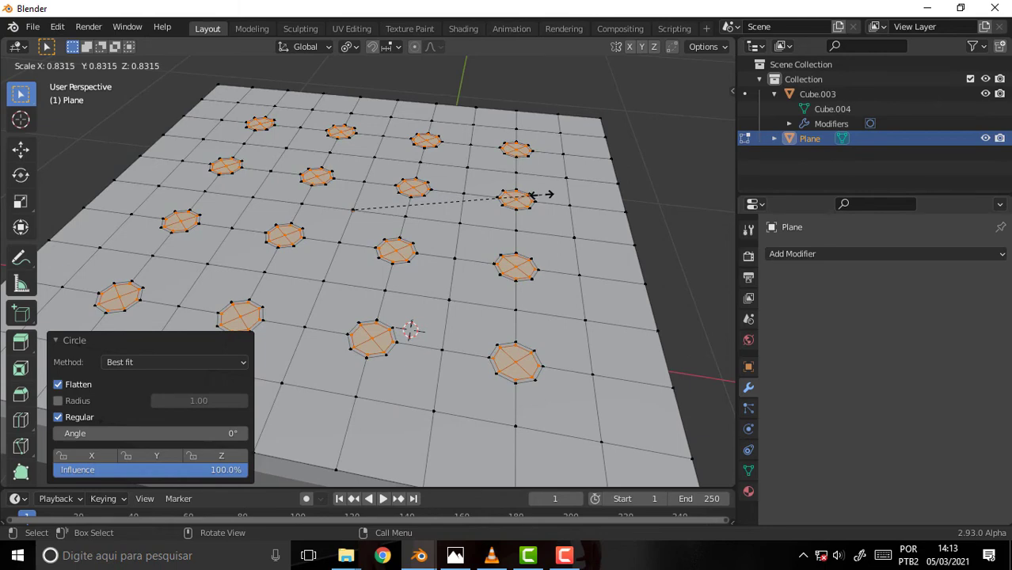
left_click(542, 194)
- Extrude the rings slightly into the plane, extrude again and shrink them to 0.733
key("e")
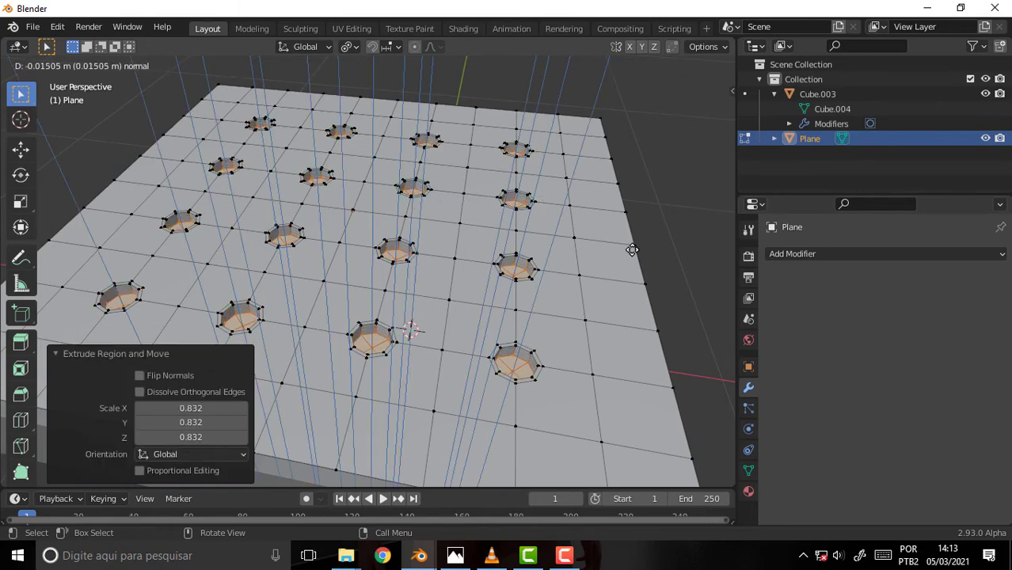
left_click(631, 247)
key("e")
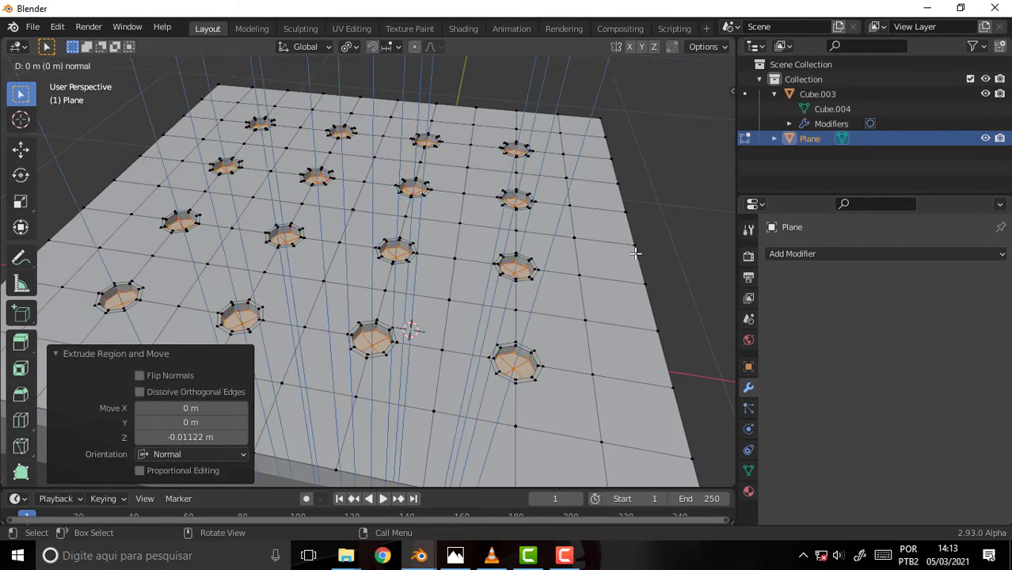
right_click(618, 252)
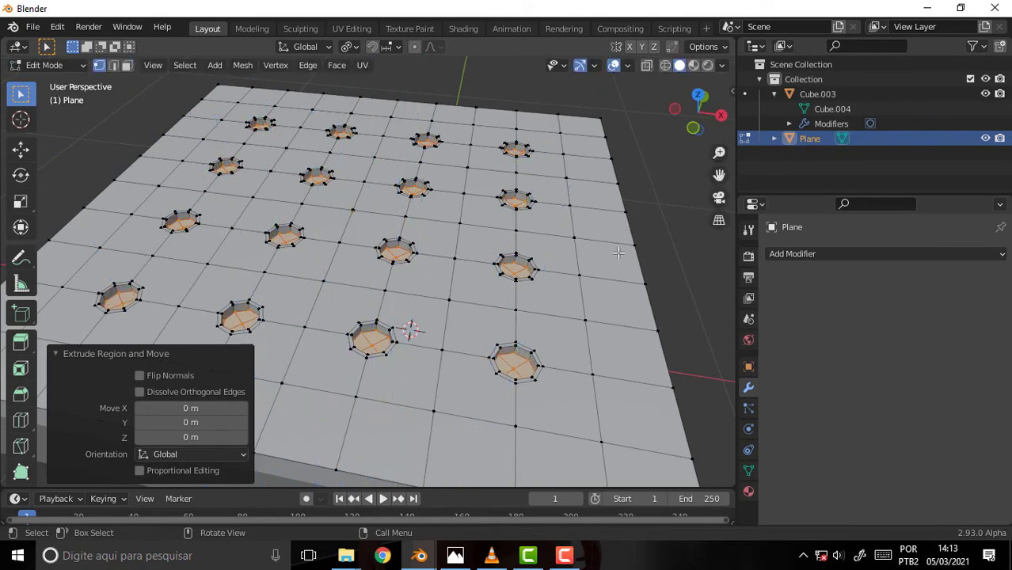
key("s")
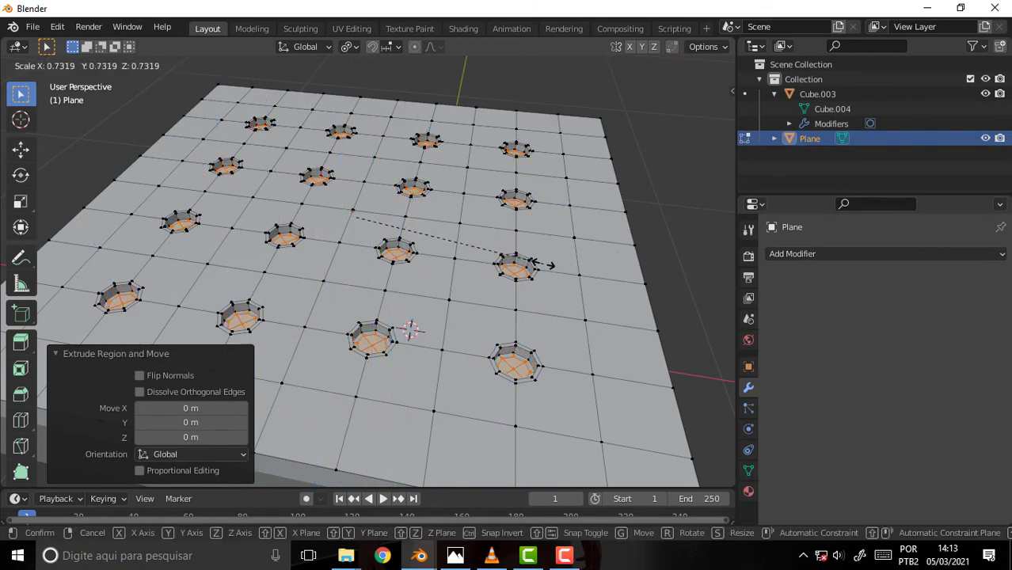
left_click(543, 264)
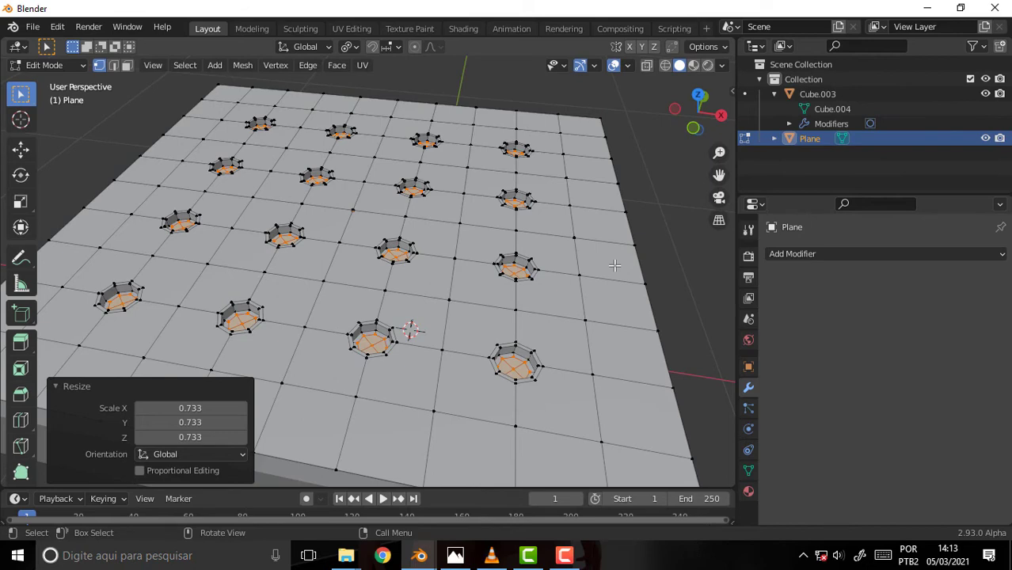
- Extrude the centres upward twice and taper the tops to about 0.321 scale
key("e")
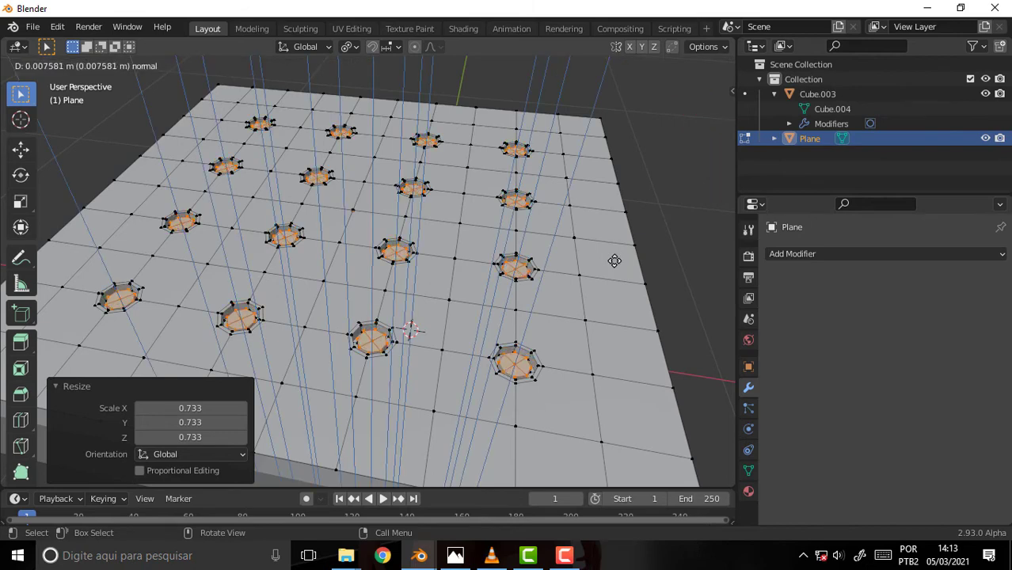
left_click(614, 261)
key("e")
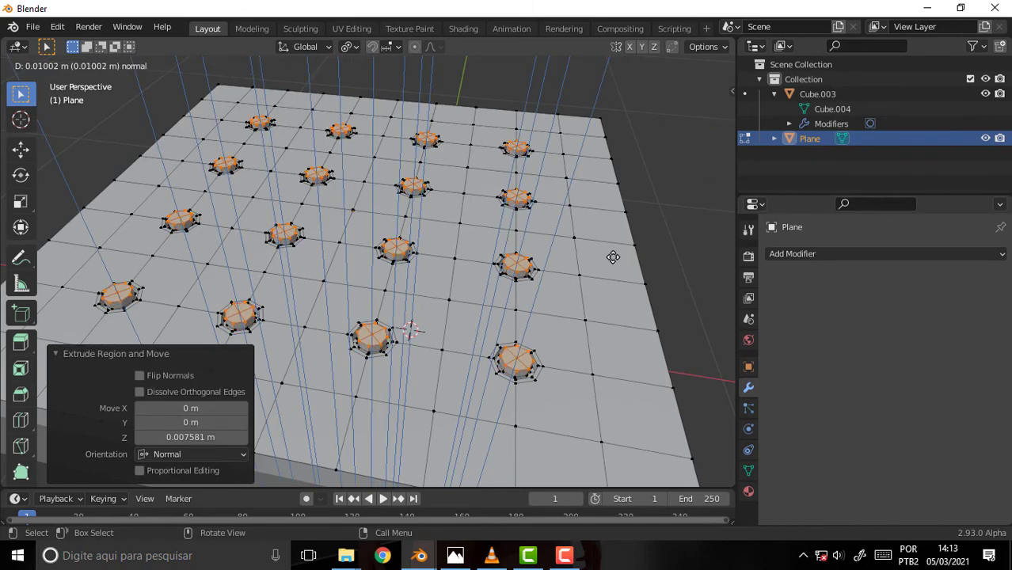
left_click(614, 261)
key("s")
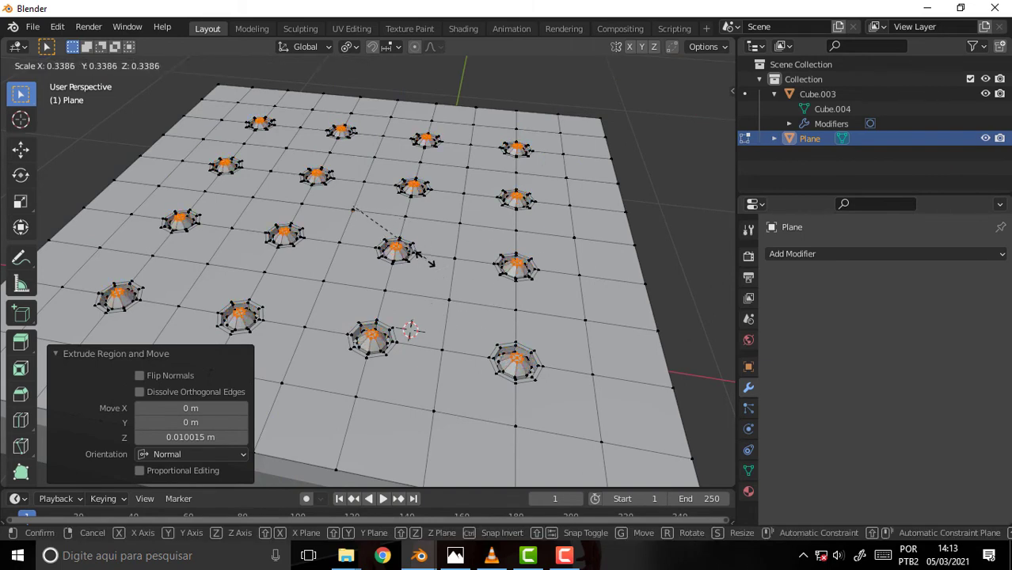
left_click(414, 267)
middle_click_drag(592, 254, 621, 162)
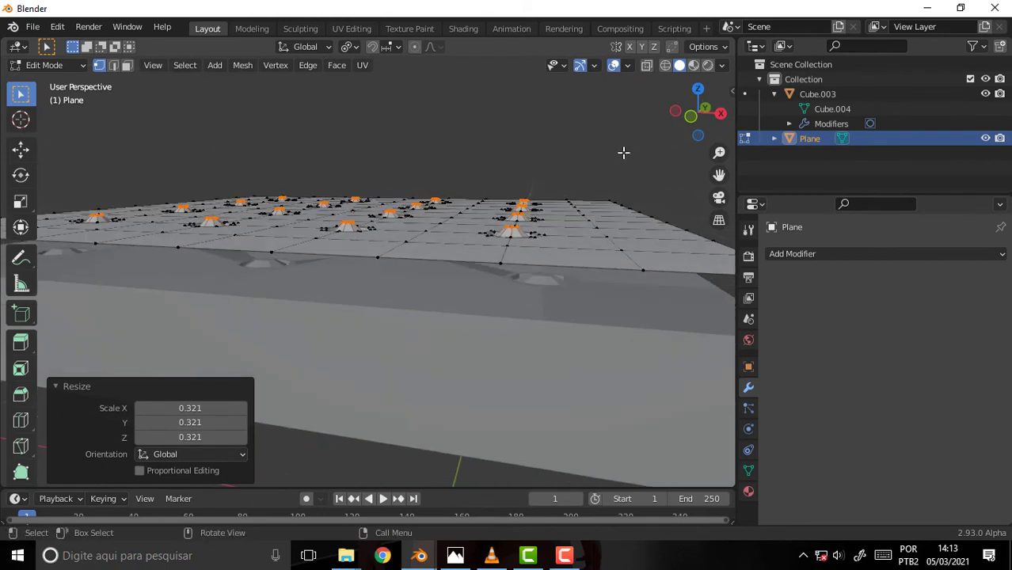
- Move the button centres slightly down along Z
key("g")
key("z")
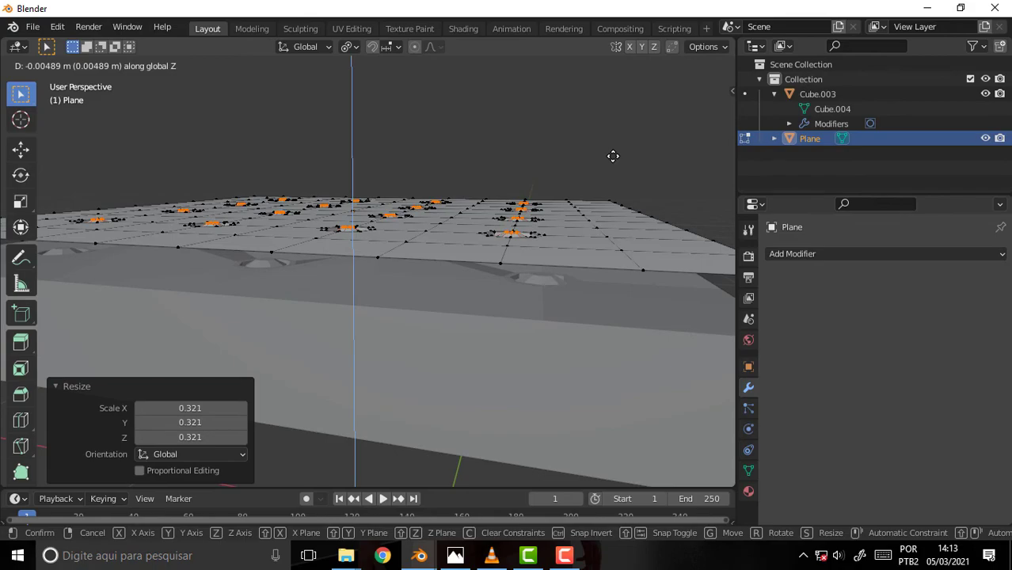
left_click(613, 156)
mouse_move(537, 133)
middle_mouse_down()
mouse_move(474, 300)
mouse_move(622, 275)
mouse_move(554, 261)
mouse_move(357, 309)
mouse_move(560, 219)
mouse_move(578, 162)
mouse_move(610, 172)
mouse_move(573, 214)
middle_mouse_up()
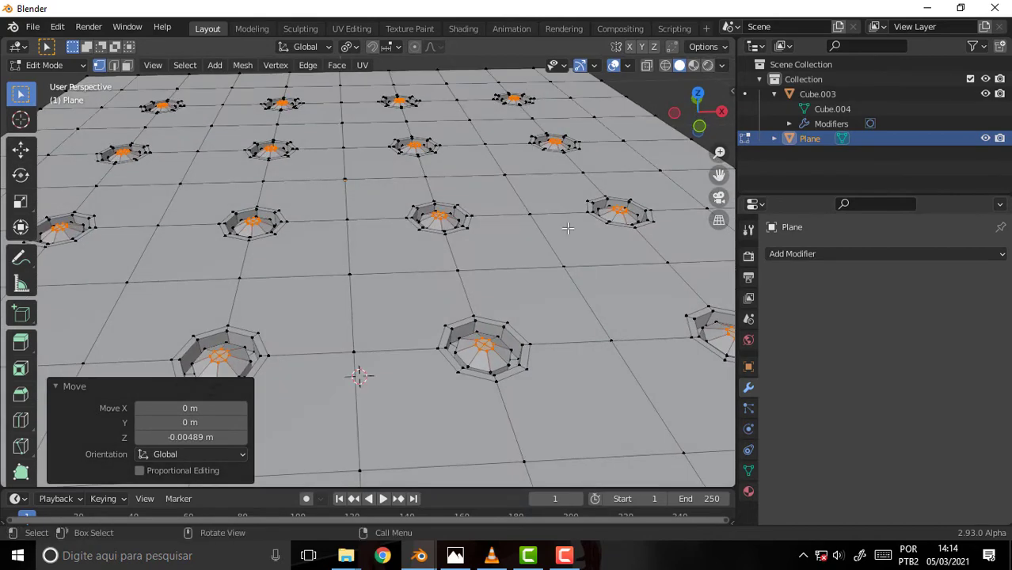
- Grow the selection around each centre and lift those faces about 0.003 m along Z
key("ctrl+KP_Add")
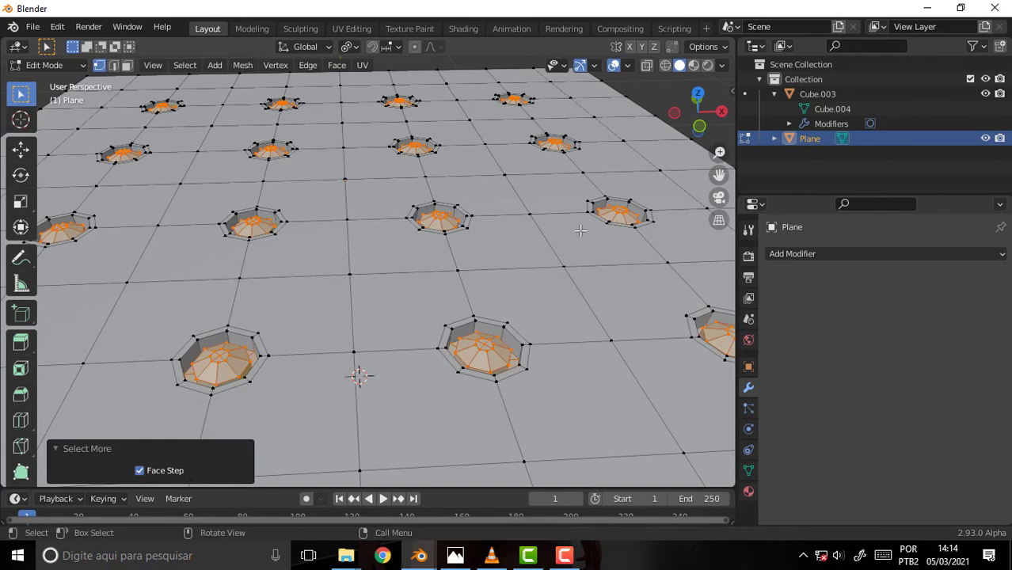
key("g")
key("z")
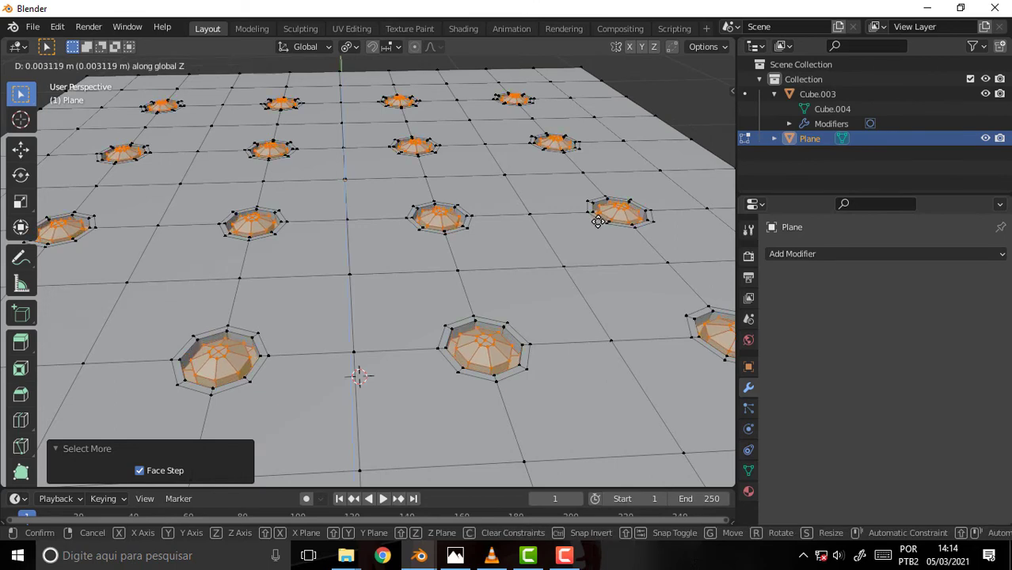
left_click(541, 143)
mouse_move(553, 150)
middle_mouse_down()
mouse_move(490, 110)
mouse_move(501, 111)
mouse_move(487, 127)
mouse_move(706, 174)
middle_mouse_up()
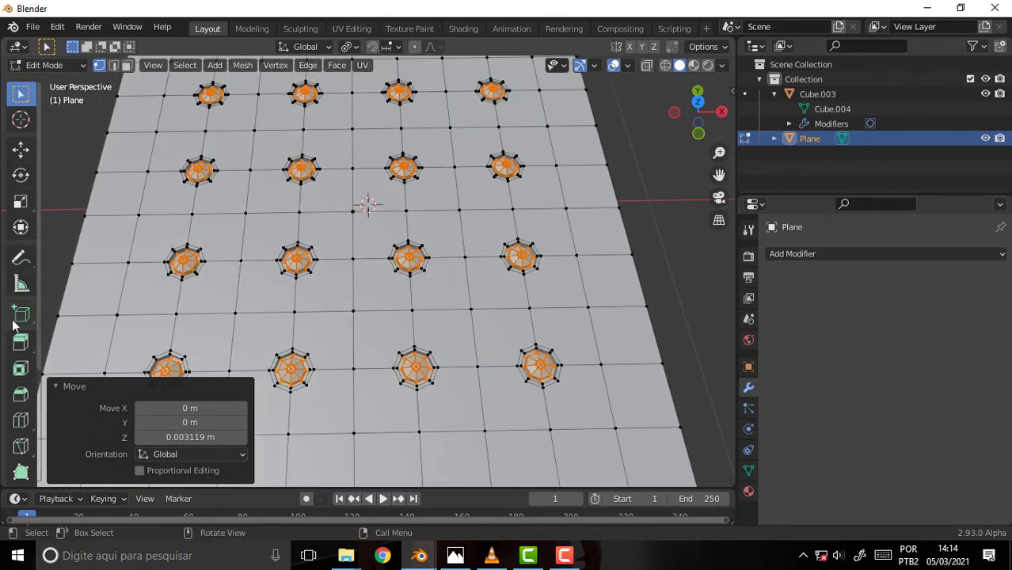
- Add two loop cuts near the plane's borders, sliding the last one to factor 0.792
left_click(23, 428)
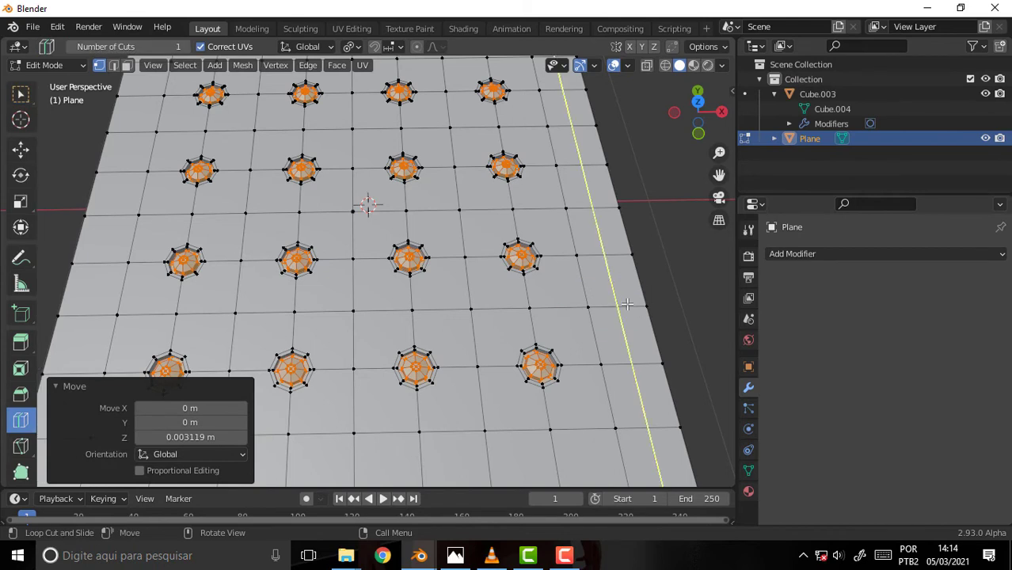
left_click(626, 304)
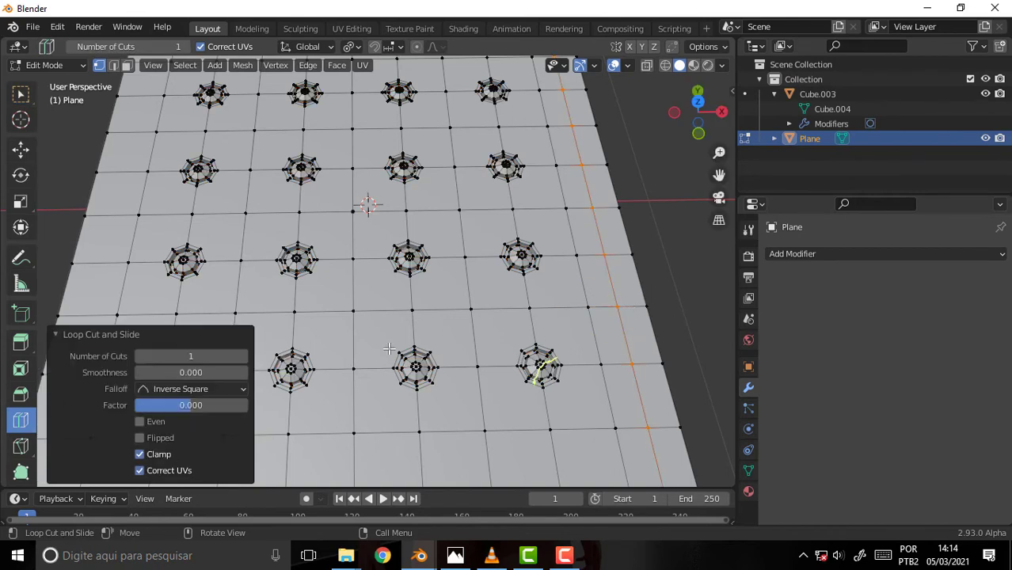
left_click_drag(189, 405, 143, 405)
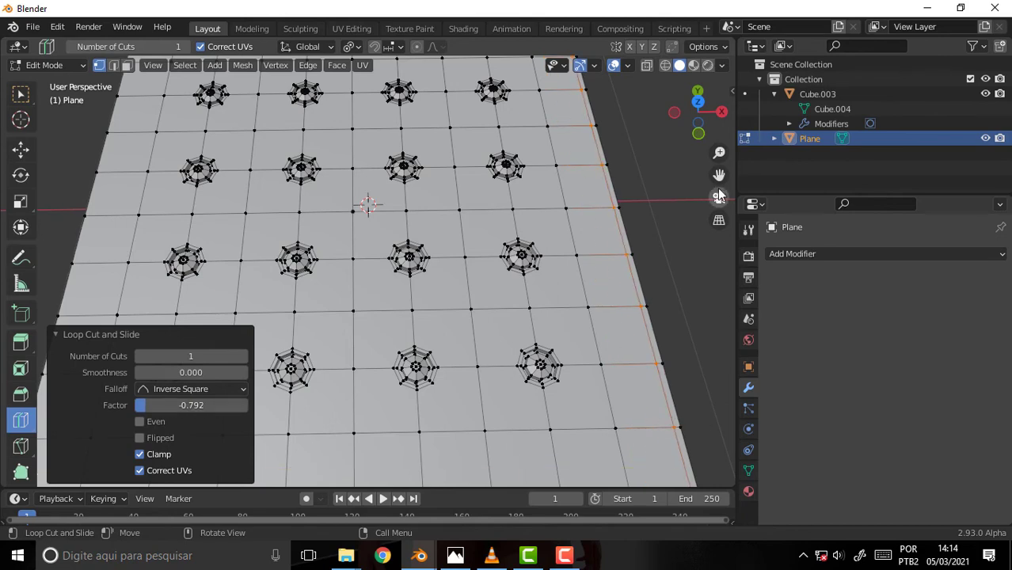
scroll(721, 174, "down", 5)
scroll(721, 173, "up", 3)
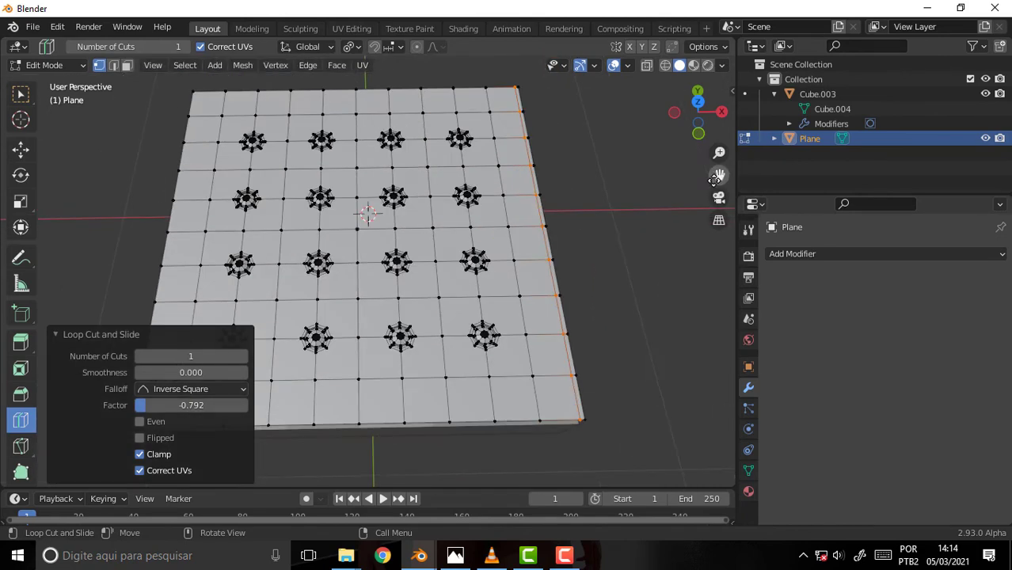
left_click(554, 406)
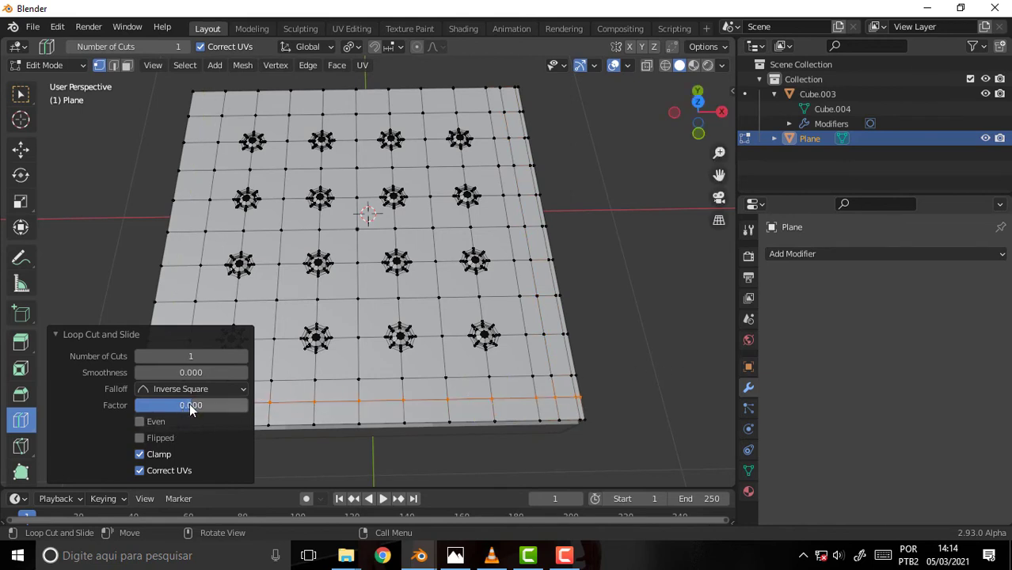
mouse_move(189, 404)
left_mouse_down()
mouse_move(170, 404)
mouse_move(238, 404)
mouse_move(141, 407)
left_mouse_up()
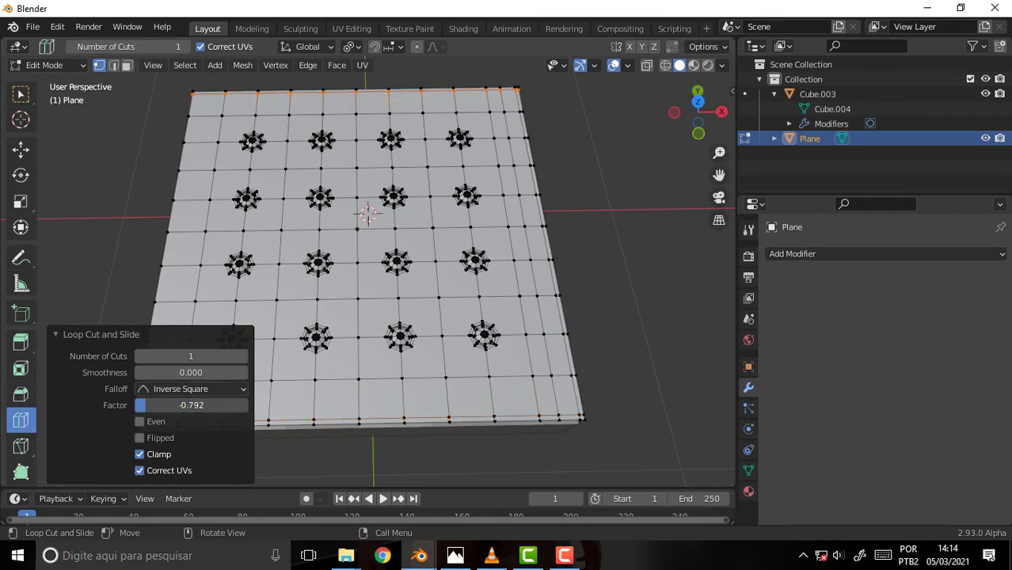
mouse_move(190, 411)
left_mouse_down()
mouse_move(247, 410)
mouse_move(236, 410)
left_mouse_up()
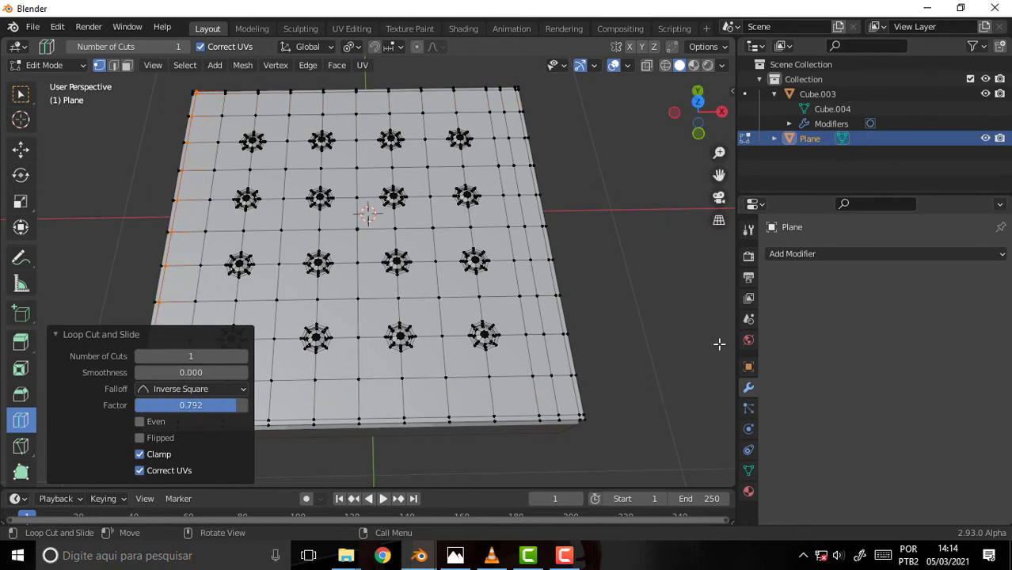
- Add a Multiresolution modifier, subdivide it twice in Object Mode, then return to Edit Mode
left_click(836, 253)
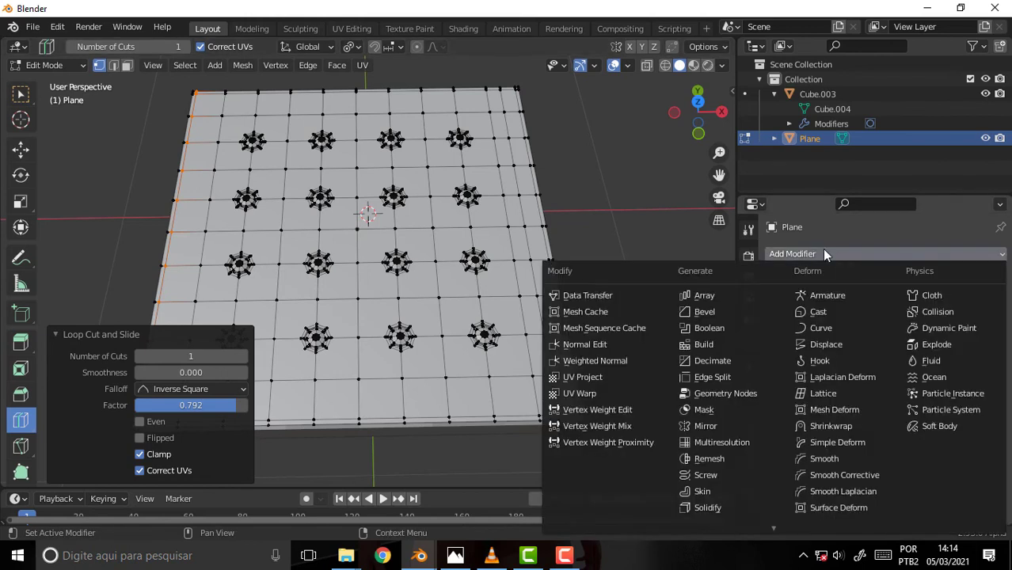
left_click(730, 442)
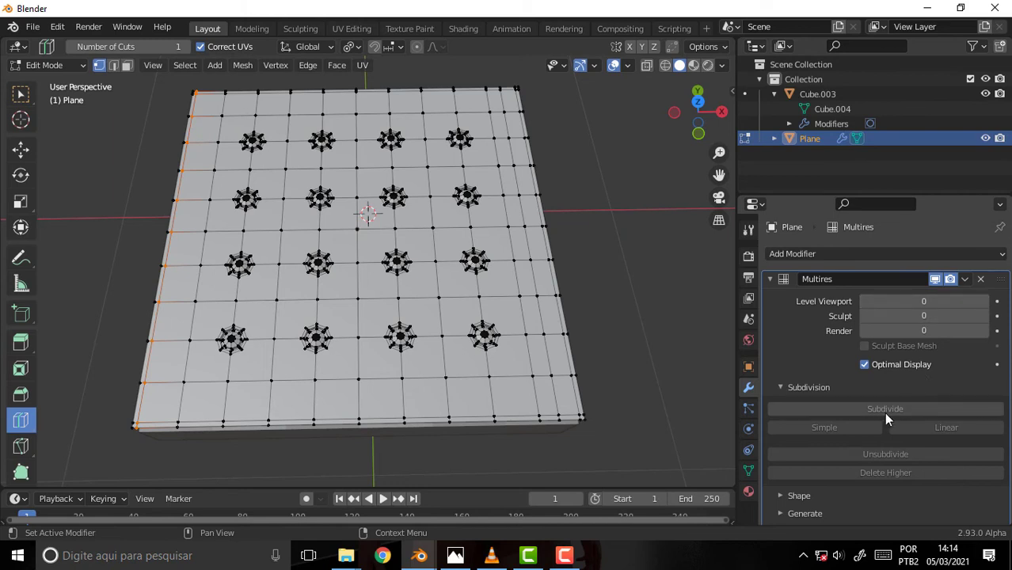
left_click(48, 64)
left_click(39, 81)
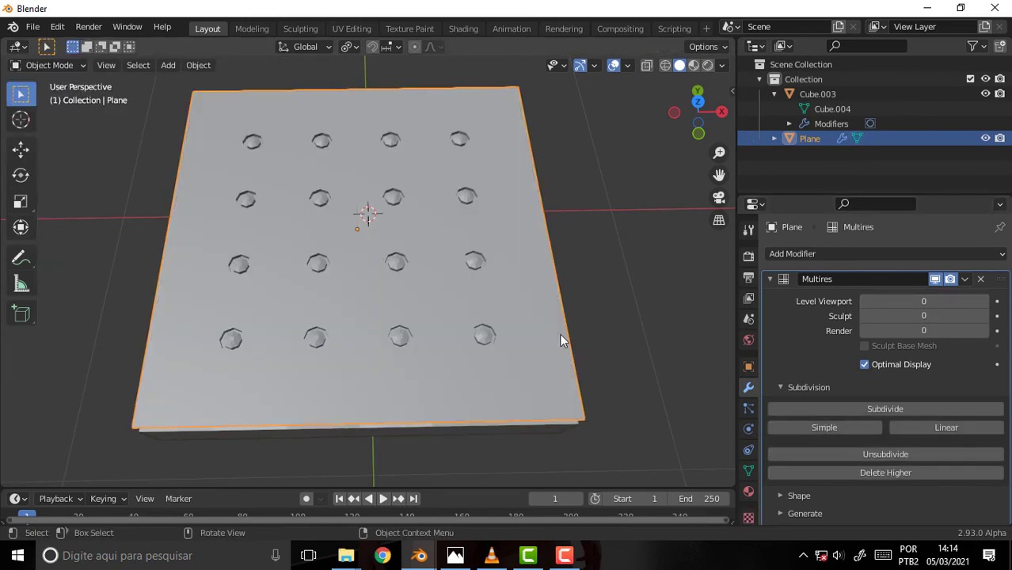
left_click(902, 410)
left_click(902, 409)
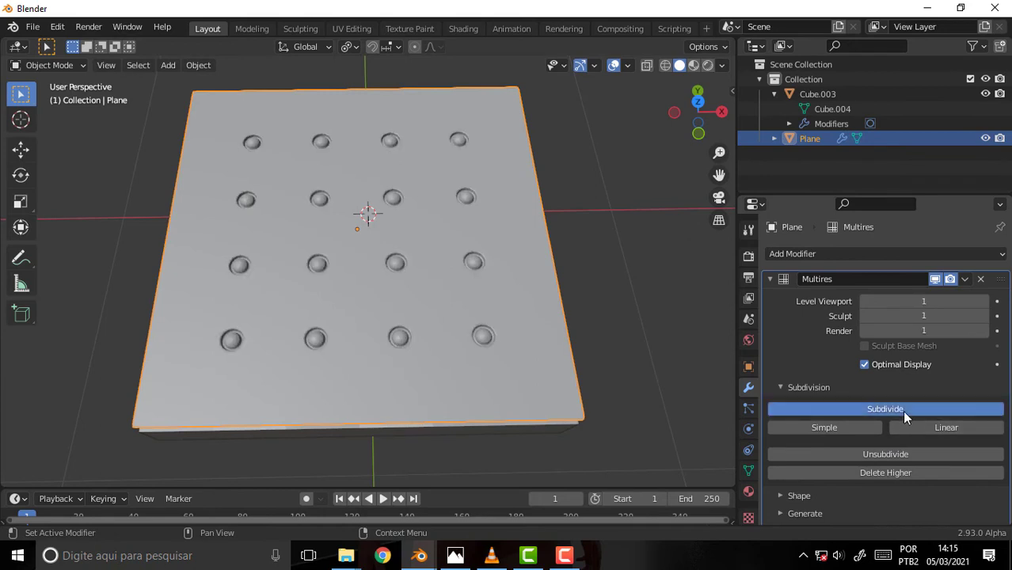
mouse_move(658, 240)
middle_mouse_down()
mouse_move(639, 207)
mouse_move(676, 321)
mouse_move(619, 187)
mouse_move(636, 191)
mouse_move(645, 221)
middle_mouse_up()
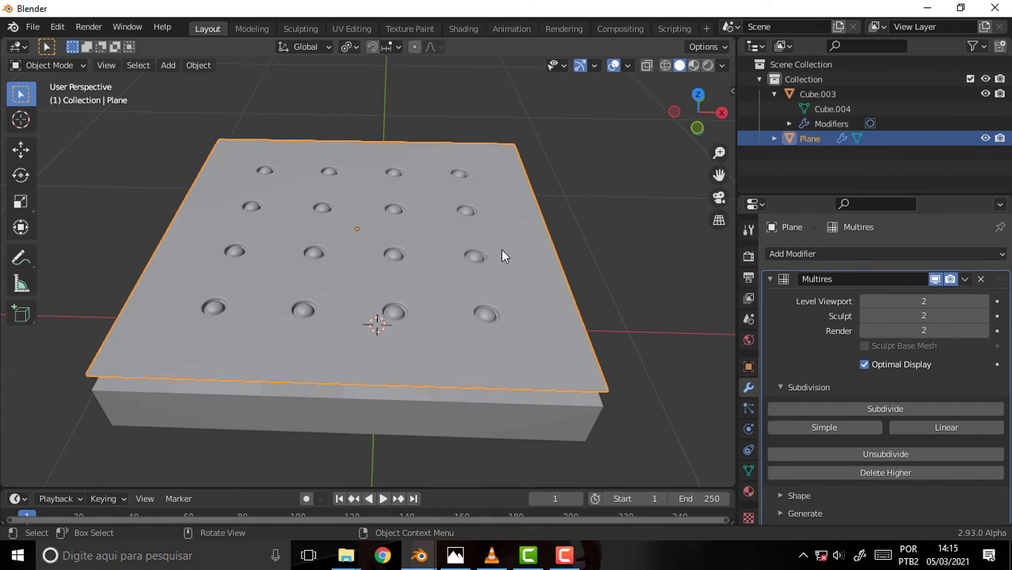
left_click(55, 70)
left_click(63, 100)
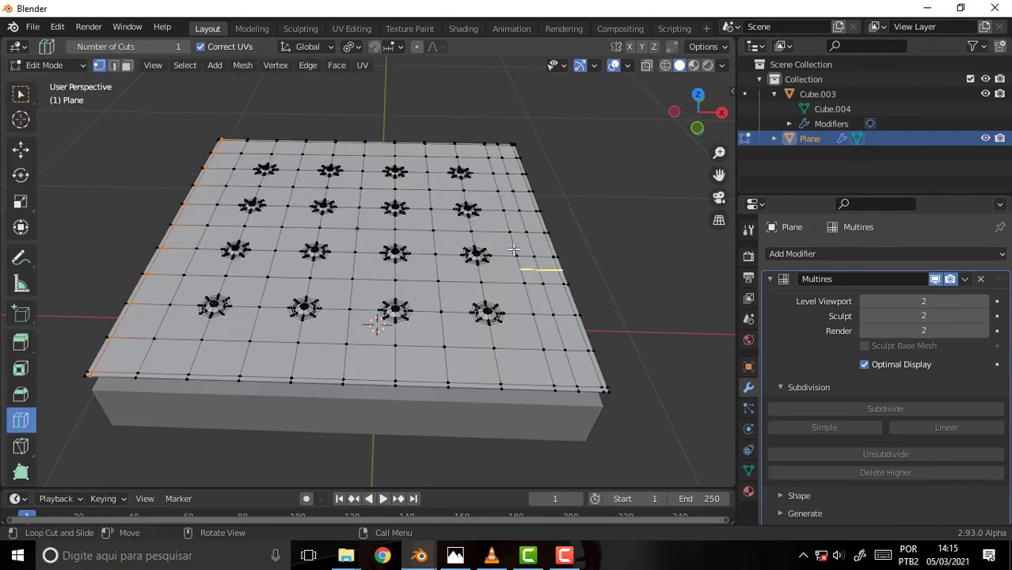
- Delete the existing Multires modifier, then check the photo viewer and return to Blender
left_click(980, 278)
middle_click_drag(621, 147, 614, 158)
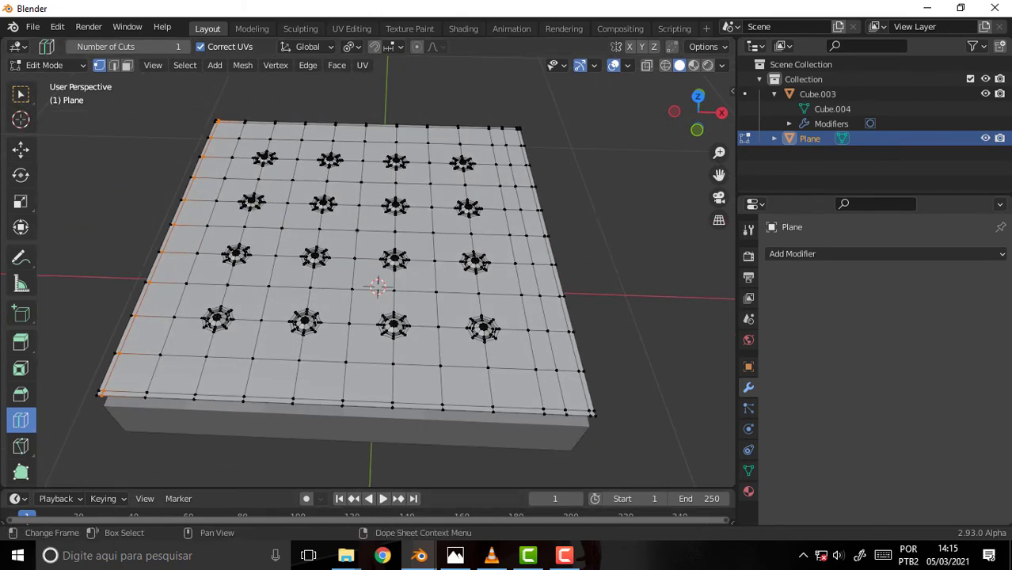
left_click(455, 558)
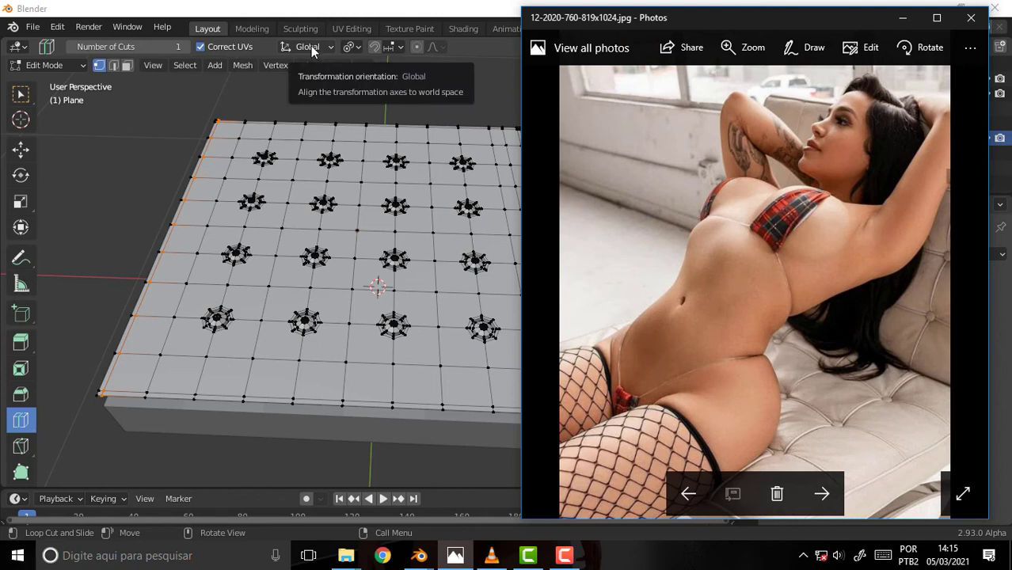
left_click(500, 11)
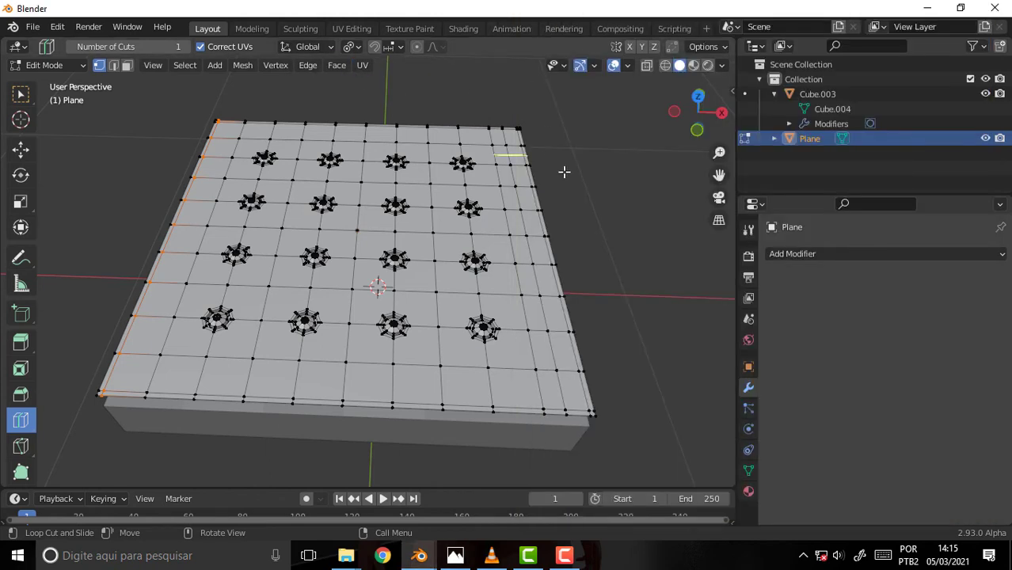
left_click(566, 558)
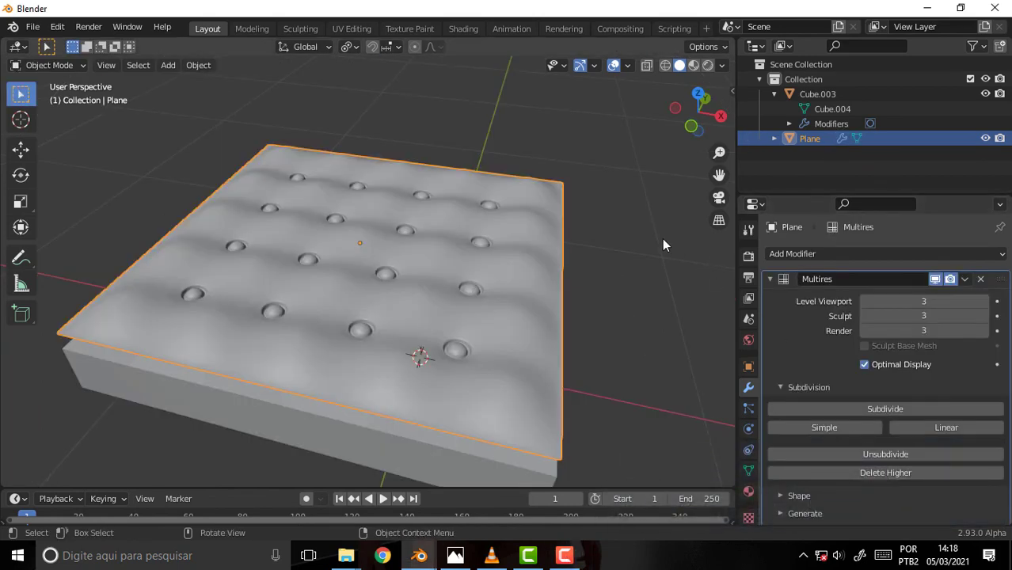
- Enter Edit Mode on the plane and switch to a top orthographic view
mouse_move(661, 239)
middle_mouse_down()
mouse_move(611, 206)
mouse_move(613, 256)
mouse_move(558, 195)
mouse_move(617, 188)
mouse_move(561, 186)
middle_mouse_up()
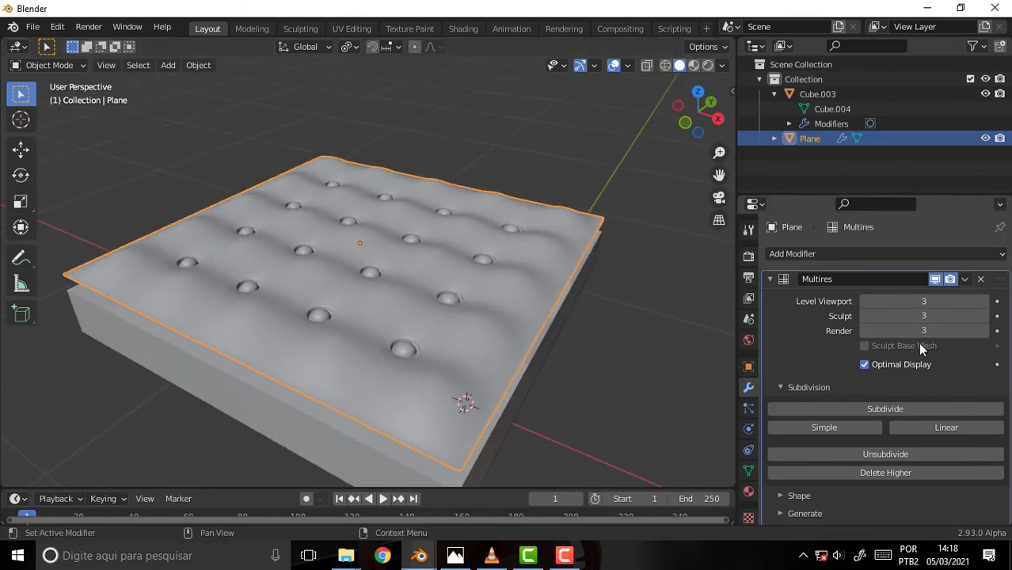
left_click(54, 66)
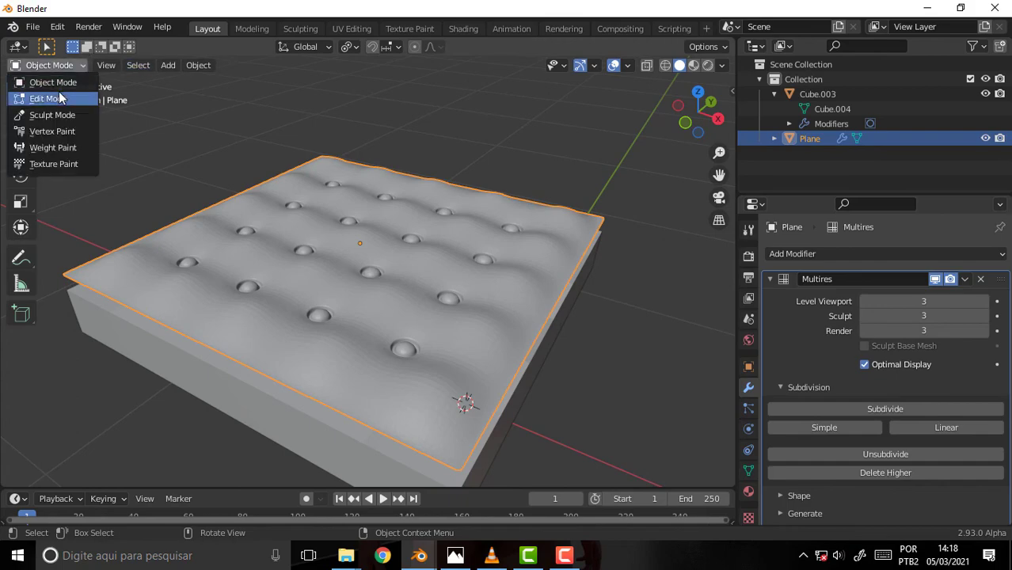
left_click(61, 99)
mouse_move(402, 125)
middle_mouse_down()
mouse_move(480, 236)
mouse_move(457, 252)
middle_mouse_up()
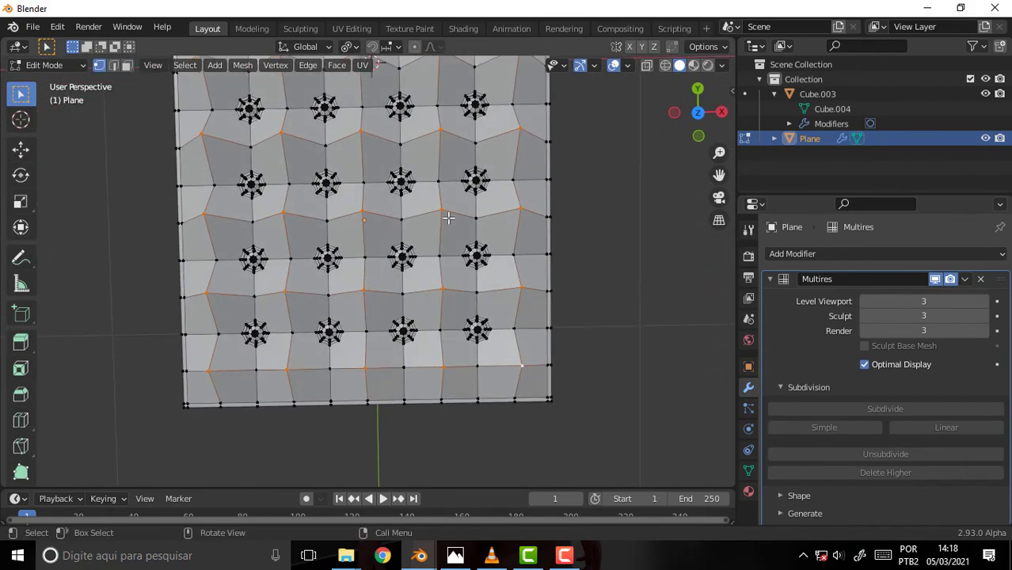
scroll(577, 172, "down", 4)
scroll(577, 173, "up", 3)
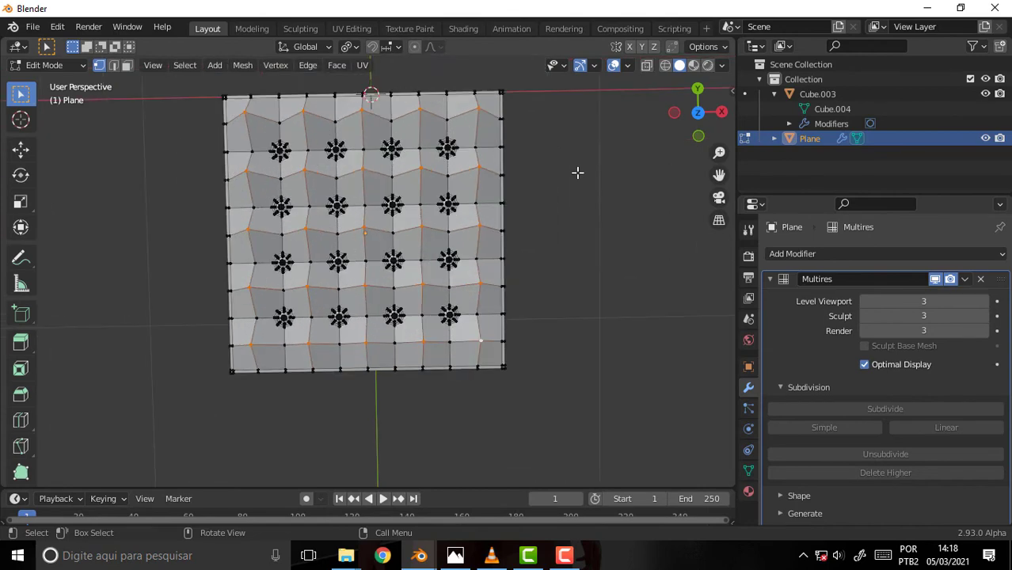
key("KP_7")
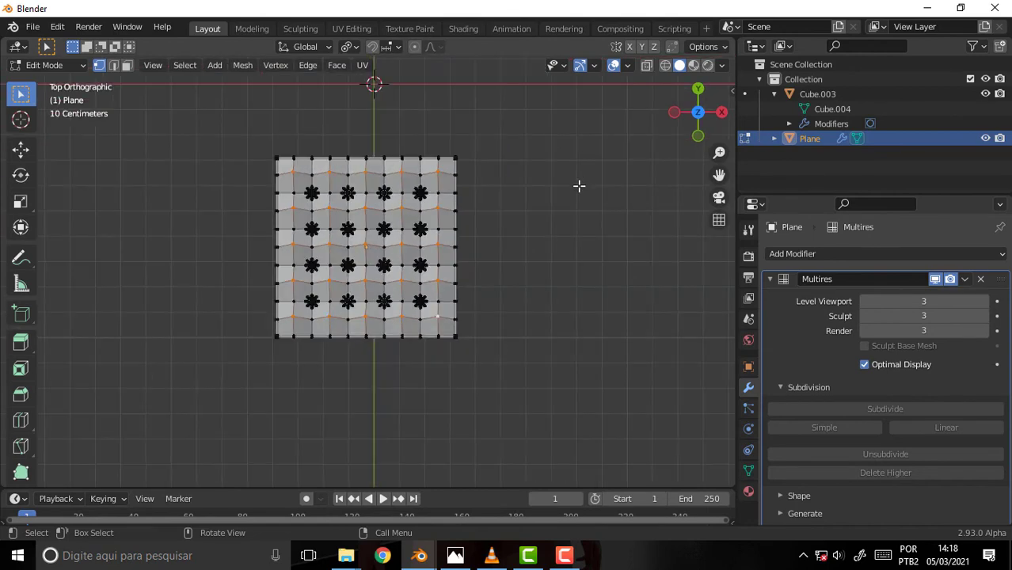
scroll(579, 185, "up", 3)
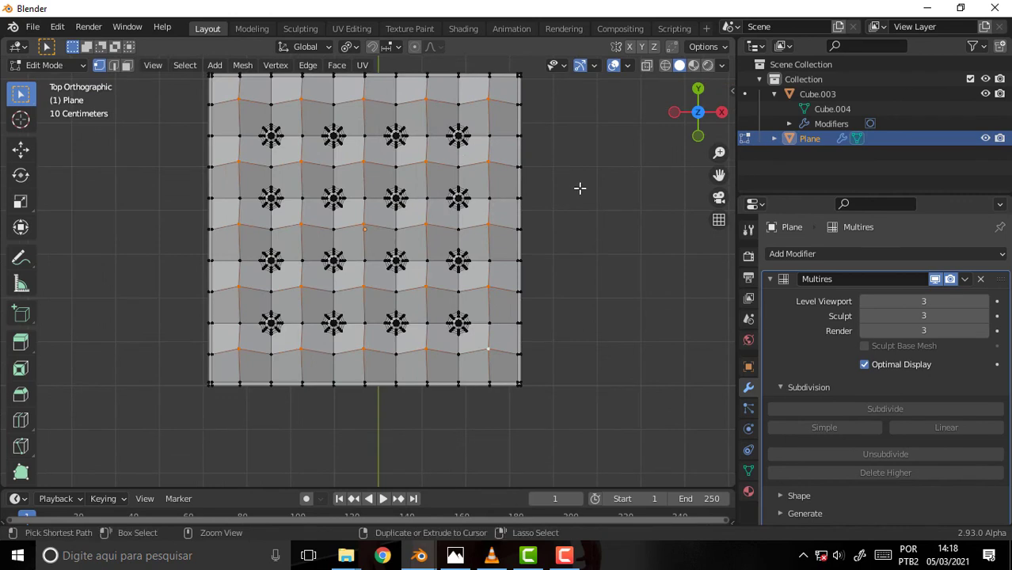
- Toggle between Edit and Object Mode to preview the smoothed cushion from an angle
key("Tab")
key("Tab")
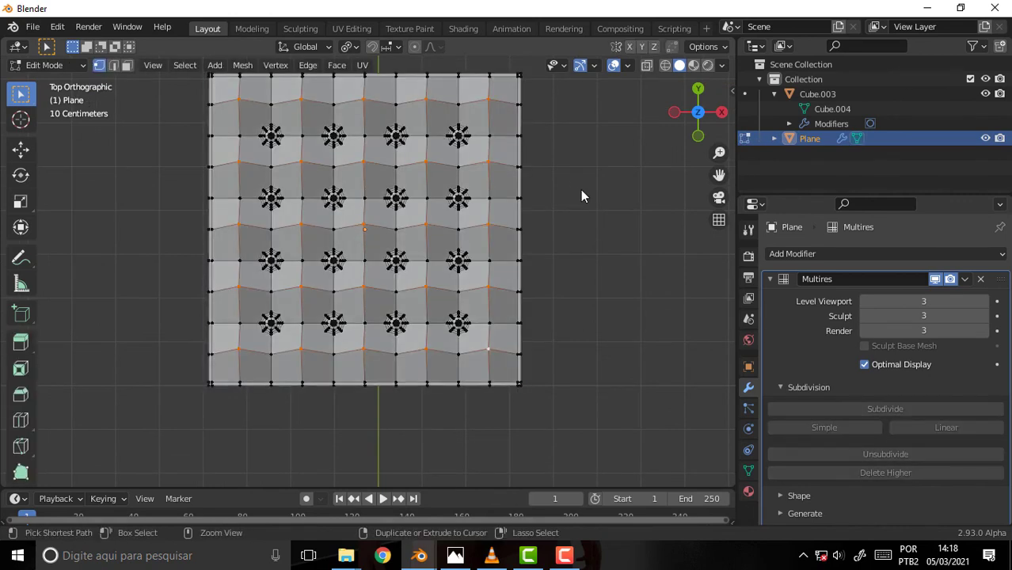
key("Tab")
key("Tab")
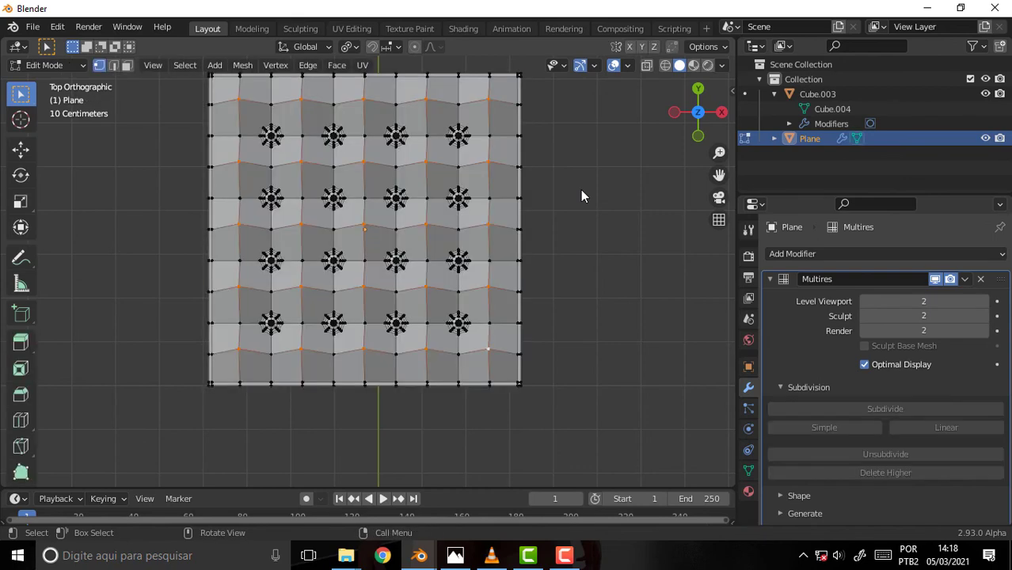
key("Tab")
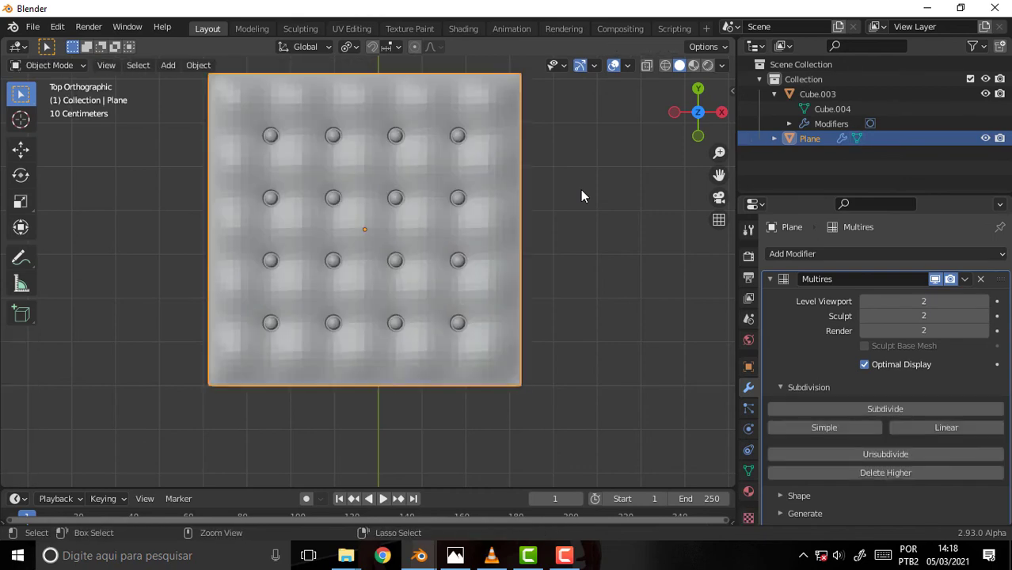
key("Tab")
mouse_move(580, 197)
middle_mouse_down()
mouse_move(407, 267)
mouse_move(452, 366)
mouse_move(528, 126)
middle_mouse_up()
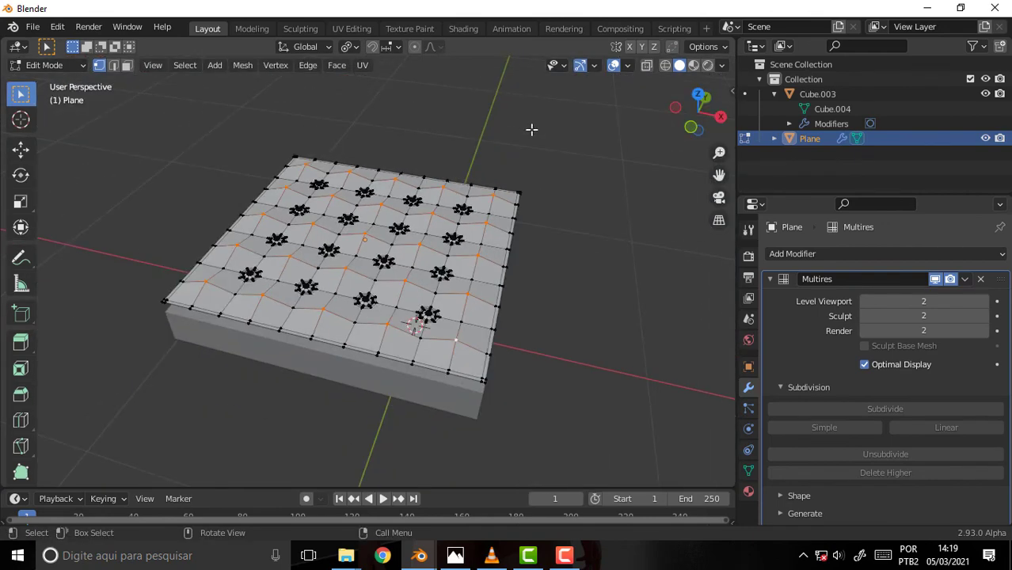
- Step the Multires level through 1 and 0 back to 2, ending in Edit Mode
key("Tab")
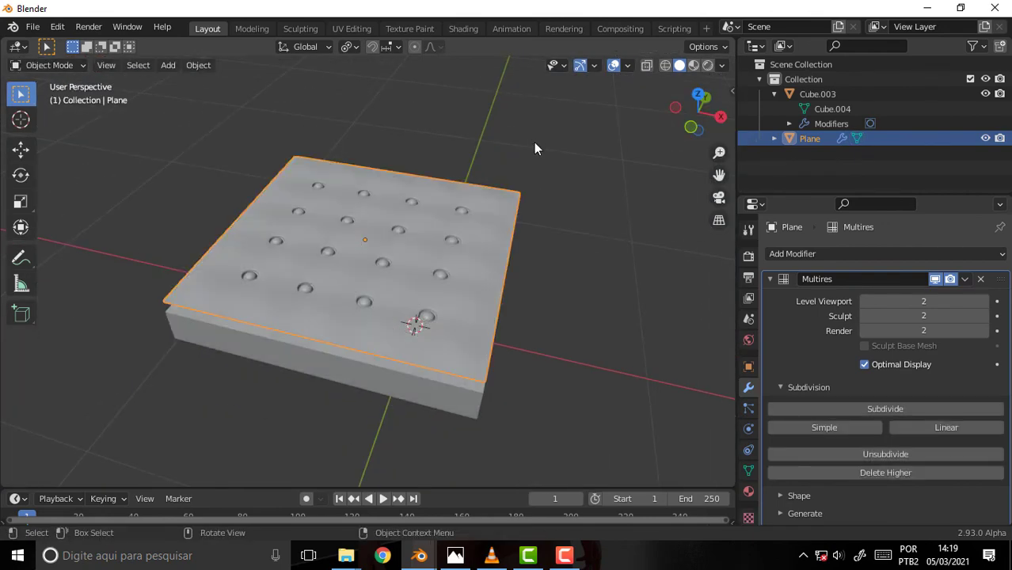
key("ctrl+1")
left_click(60, 66)
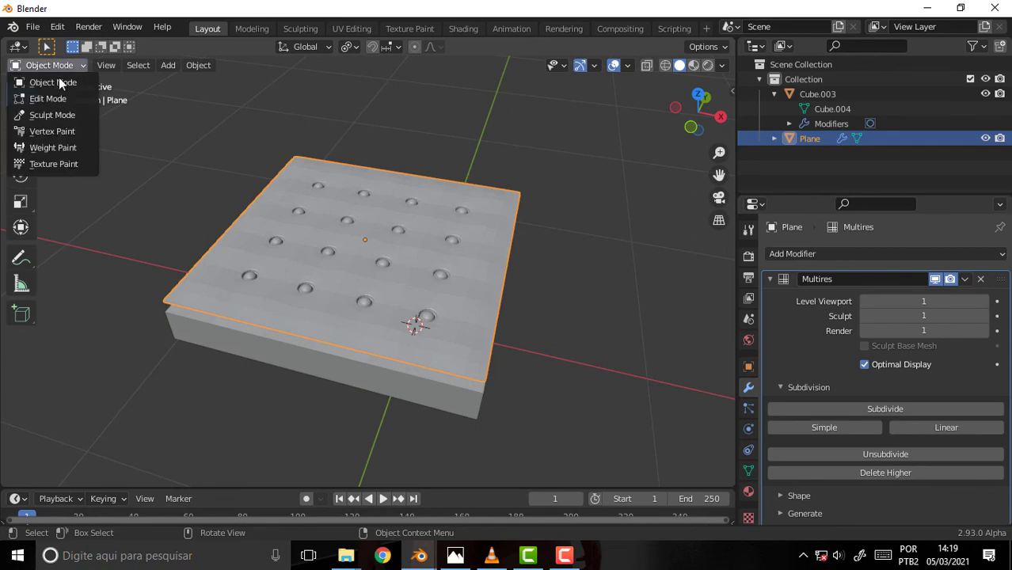
left_click(58, 99)
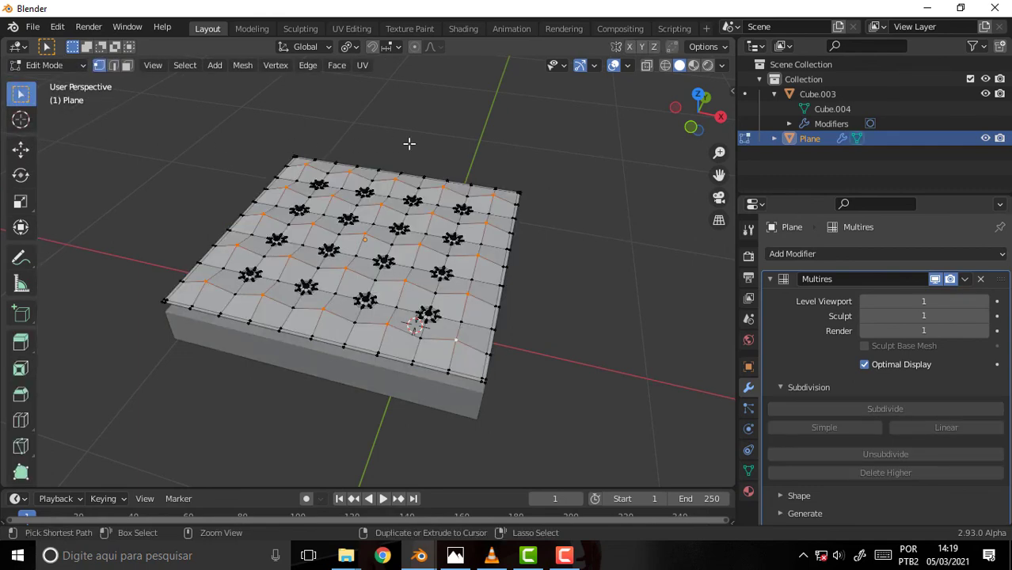
key("Tab")
key("ctrl+0")
key("Tab")
key("ctrl+2")
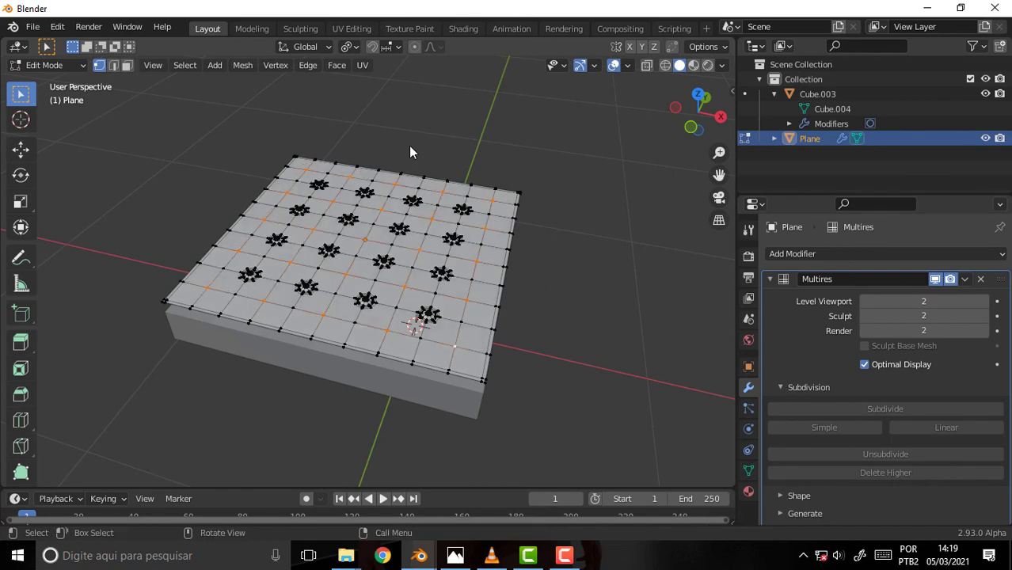
- Move the selected in-between vertices 0.025856 m up along Z to form peaks
mouse_move(409, 147)
middle_mouse_down()
mouse_move(467, 83)
mouse_move(523, 182)
middle_mouse_up()
scroll(524, 182, "up", 3)
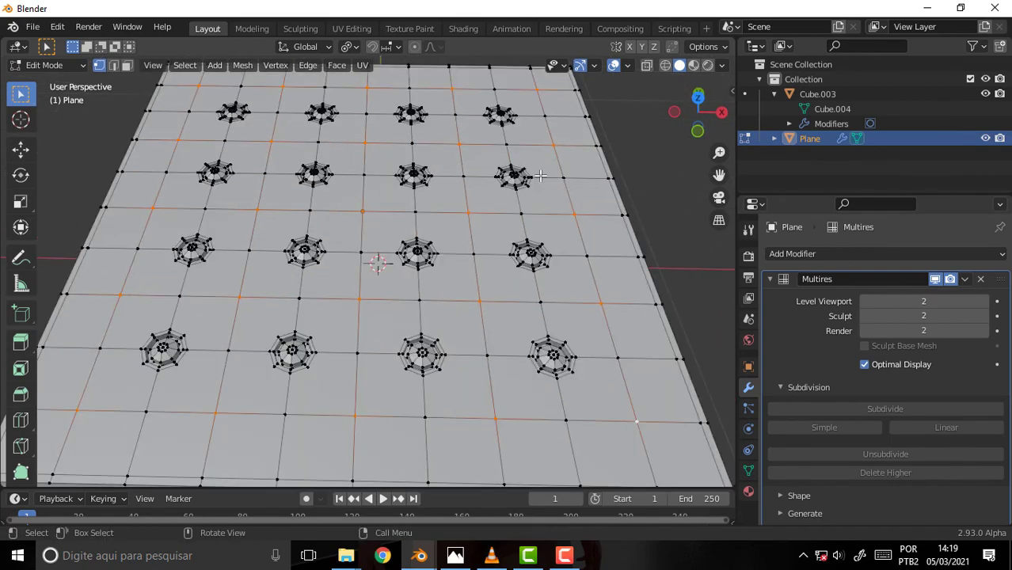
scroll(541, 175, "down", 3)
middle_click_drag(552, 203, 522, 172)
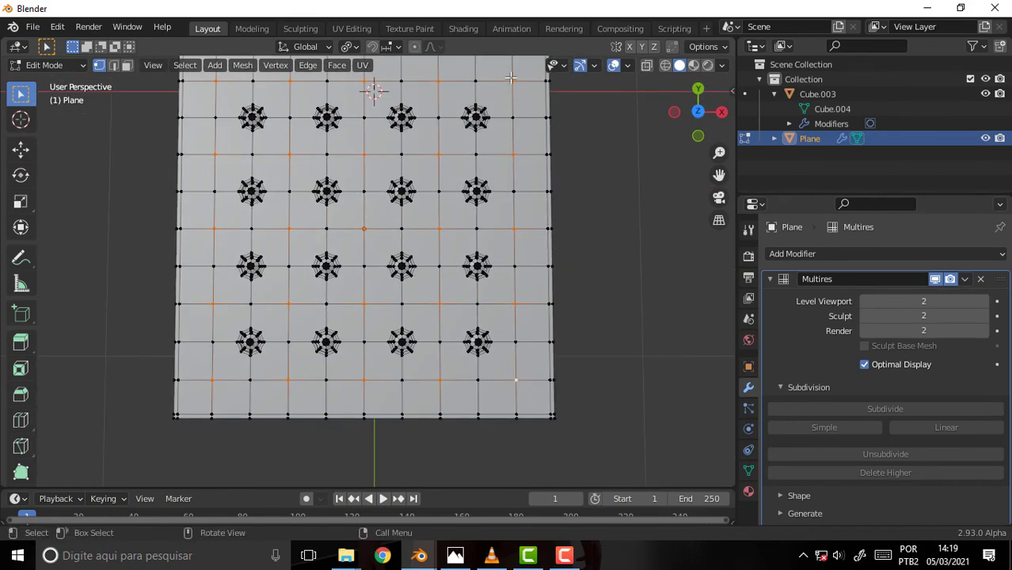
mouse_move(612, 204)
middle_mouse_down()
mouse_move(562, 84)
mouse_move(588, 99)
middle_mouse_up()
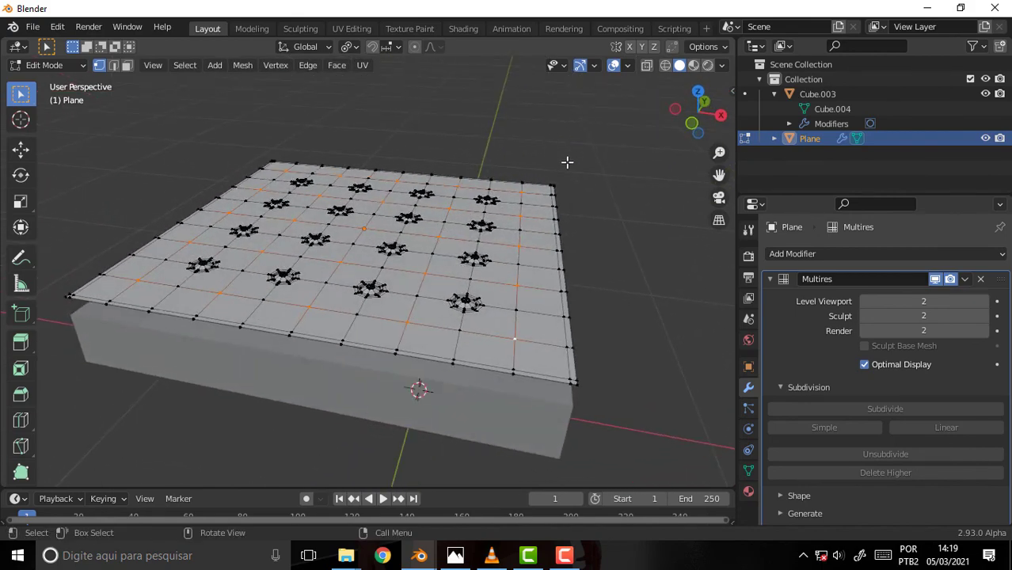
key("g")
key("z")
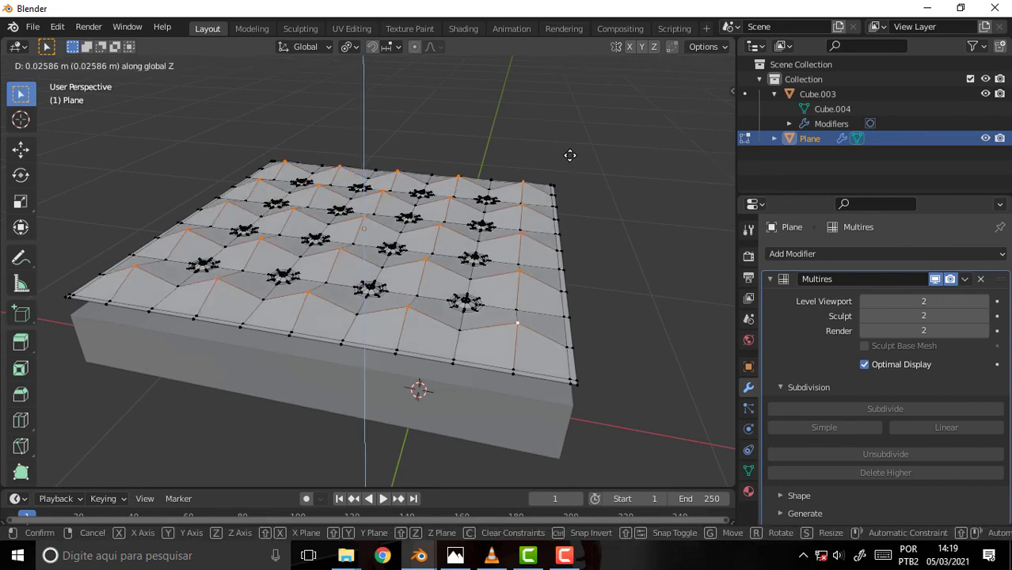
left_click(569, 156)
- Orbit from side and top views to inspect the raised ridges around the sunken buttons
middle_click_drag(569, 145, 480, 110)
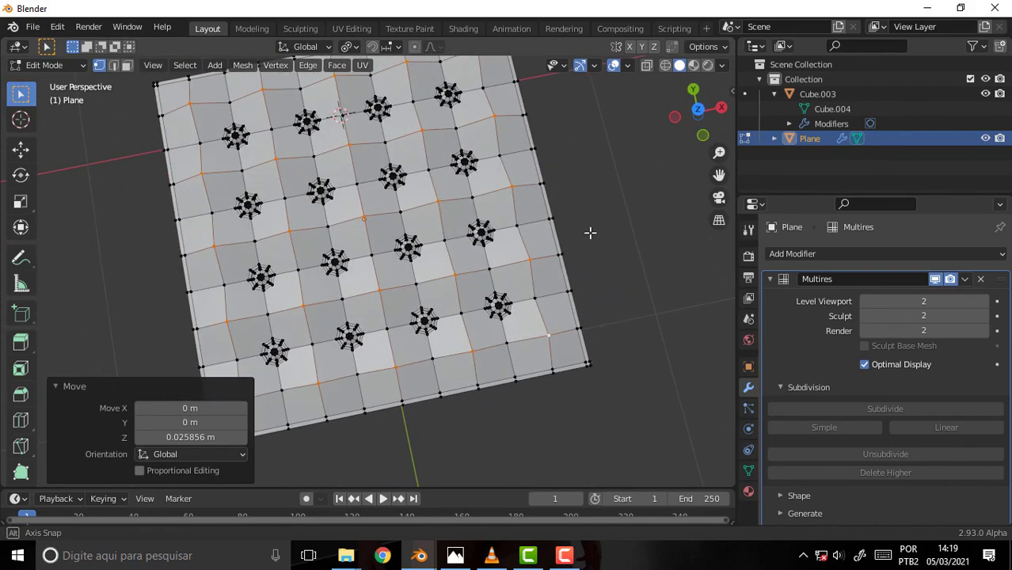
middle_click_drag(480, 110, 579, 243)
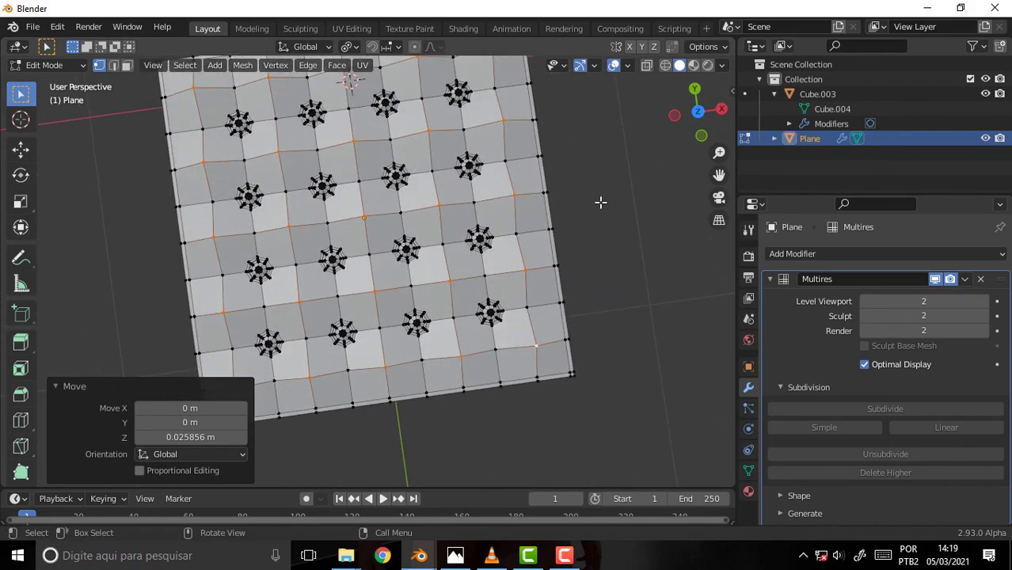
scroll(600, 202, "up", 5)
scroll(602, 202, "down", 3)
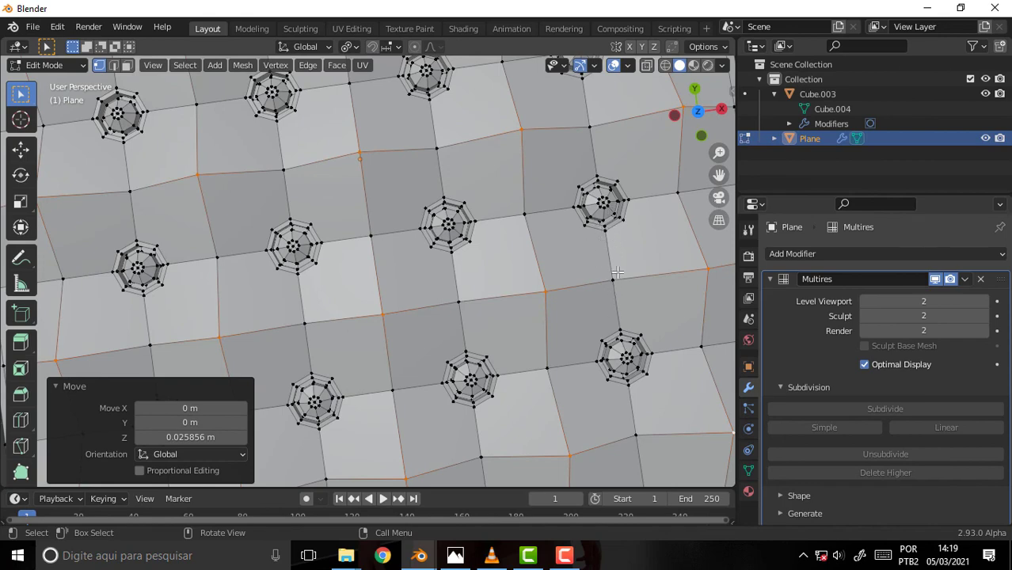
scroll(620, 266, "down", 3)
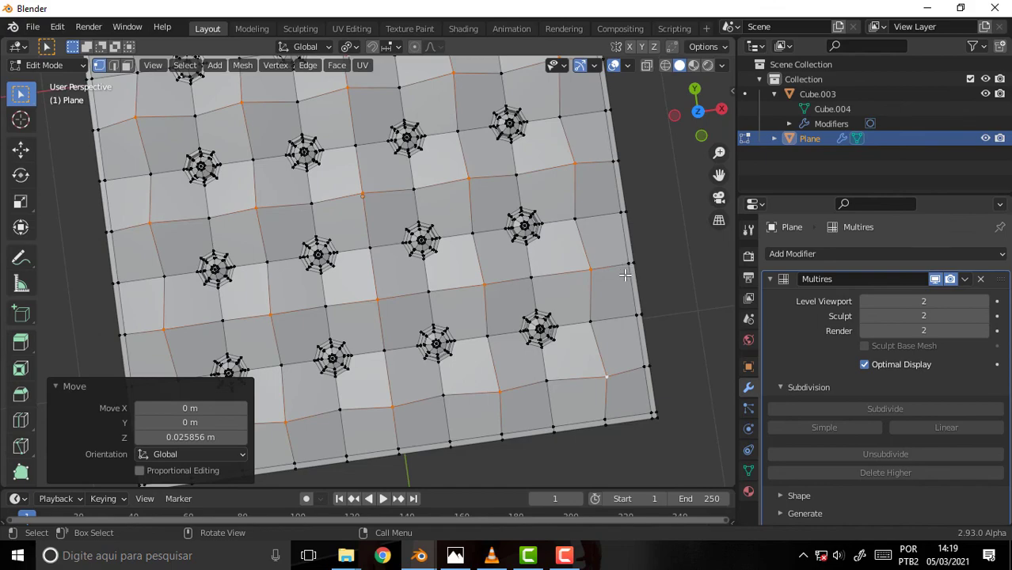
mouse_move(549, 267)
middle_mouse_down()
mouse_move(449, 143)
mouse_move(480, 144)
mouse_move(482, 159)
middle_mouse_up()
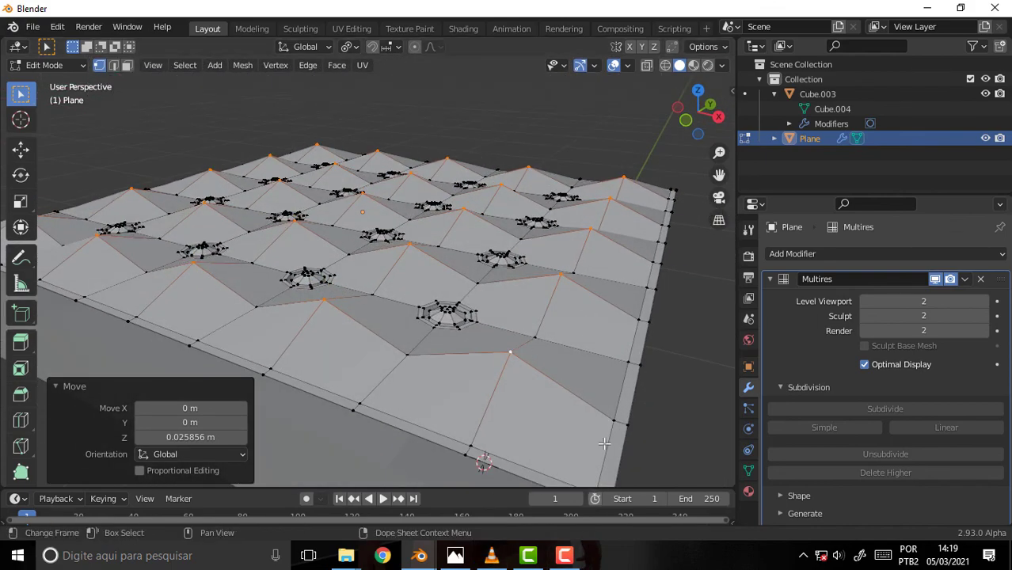